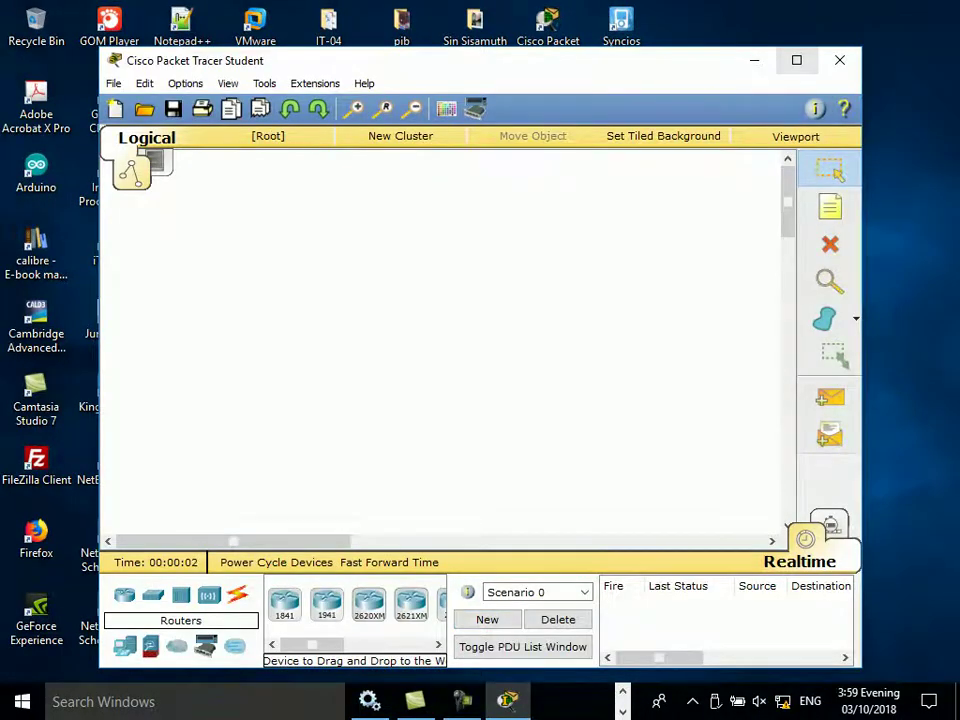
Step: Maximize Packet Tracer and place a WRT300N wireless router, Wireless Router0, mid-workspace
{"action": "left_click", "coordinate": [796, 60]}
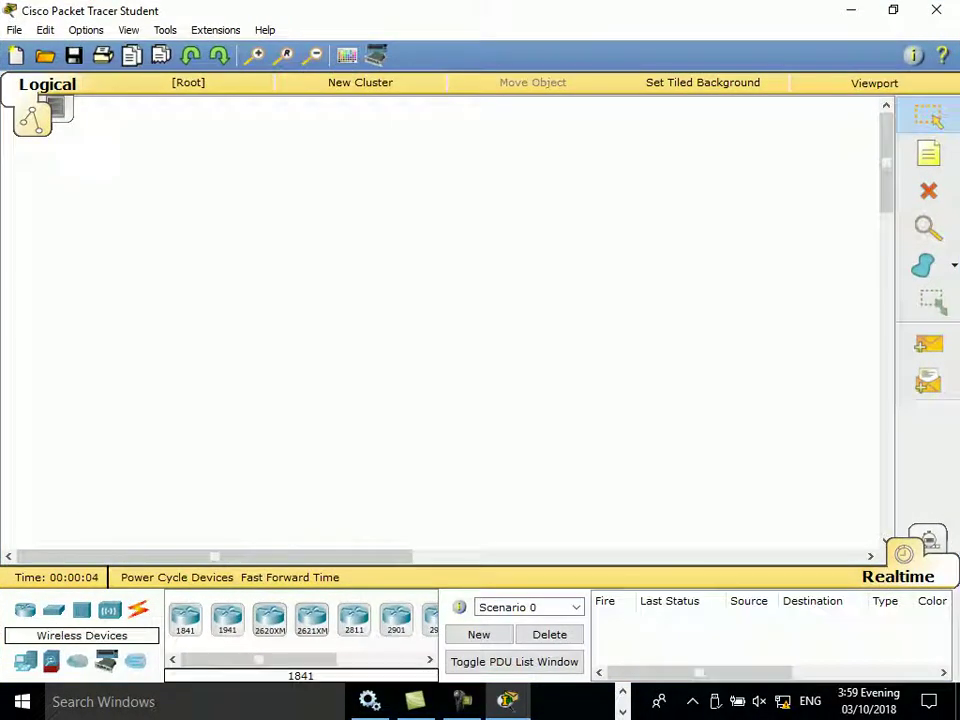
{"action": "left_click", "coordinate": [109, 610]}
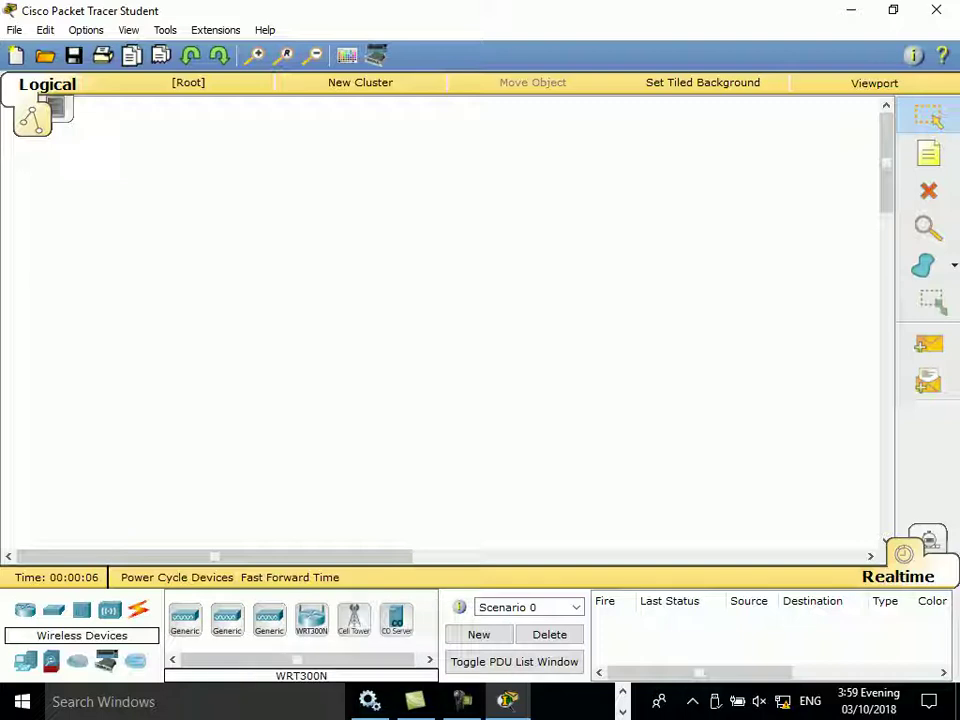
{"action": "left_click", "coordinate": [311, 619]}
{"action": "left_click", "coordinate": [311, 619]}
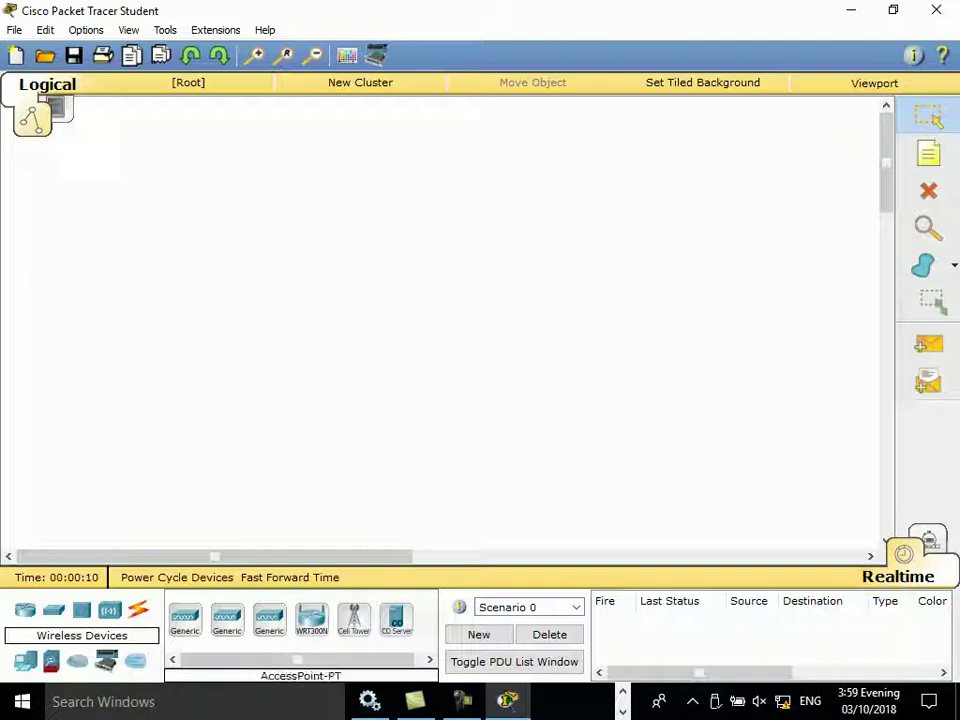
{"action": "left_click", "coordinate": [311, 619]}
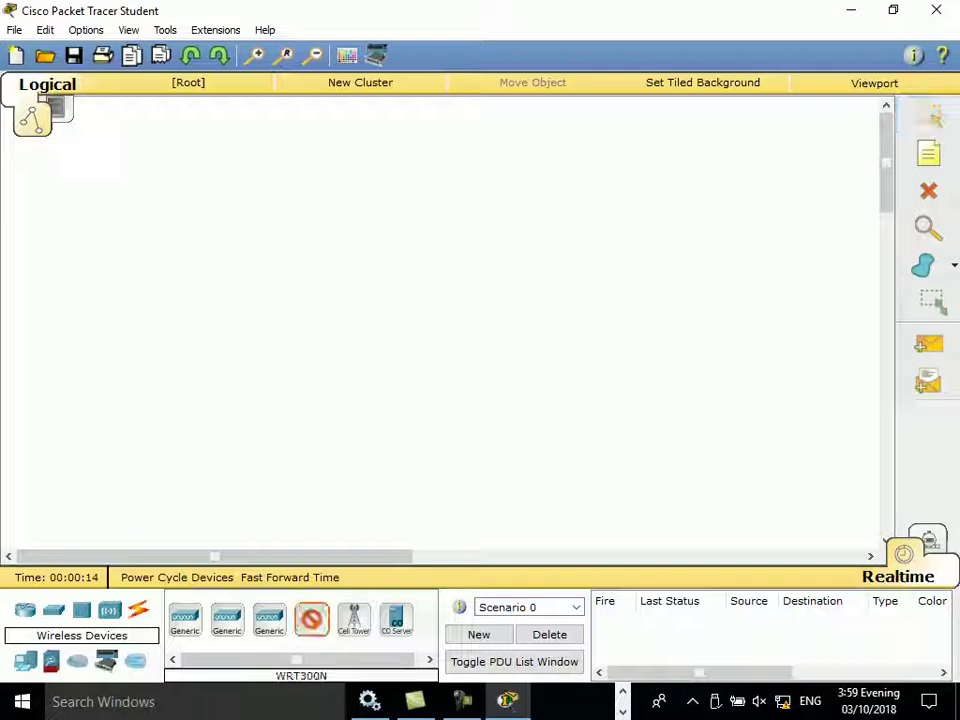
{"action": "left_click", "coordinate": [386, 233]}
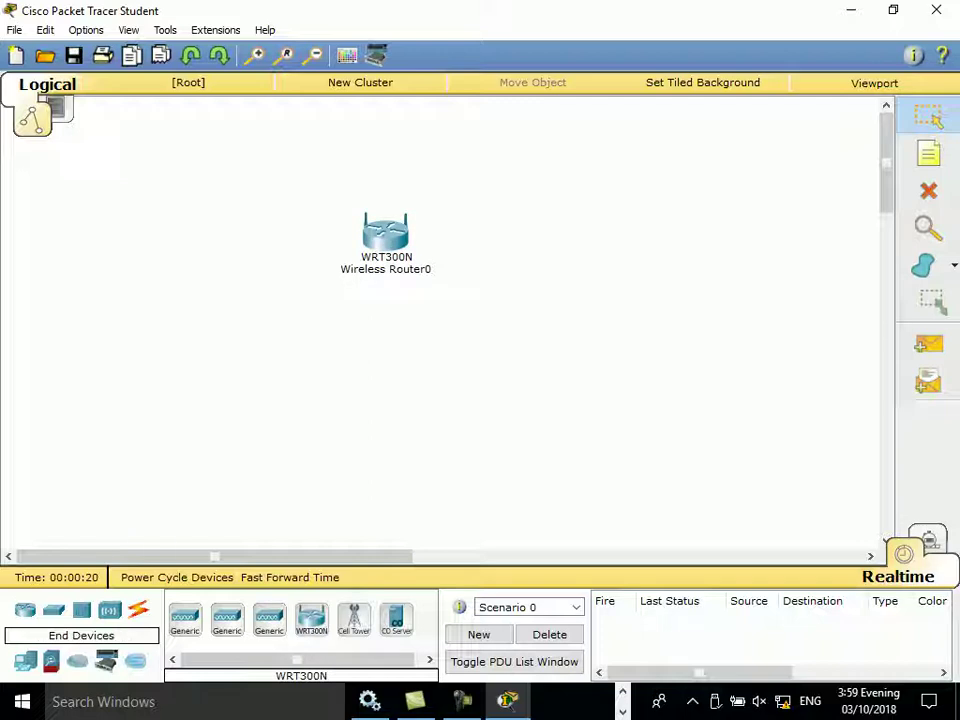
Step: Place a generic PC, PC0, to the left of the router
{"action": "left_click", "coordinate": [25, 661]}
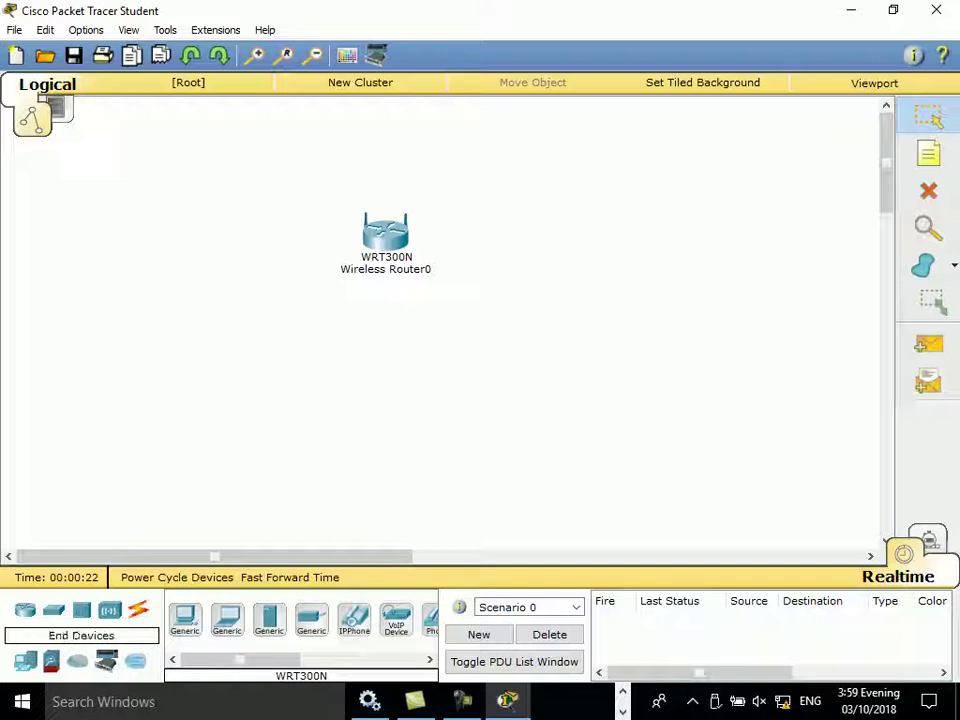
{"action": "left_click", "coordinate": [185, 618]}
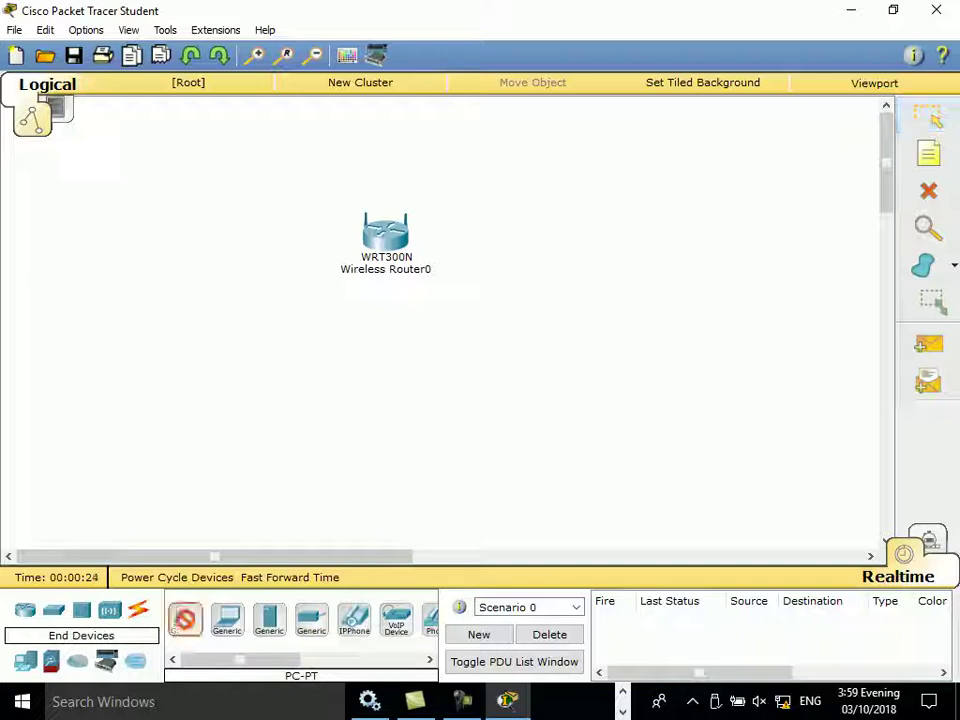
{"action": "left_click", "coordinate": [127, 186]}
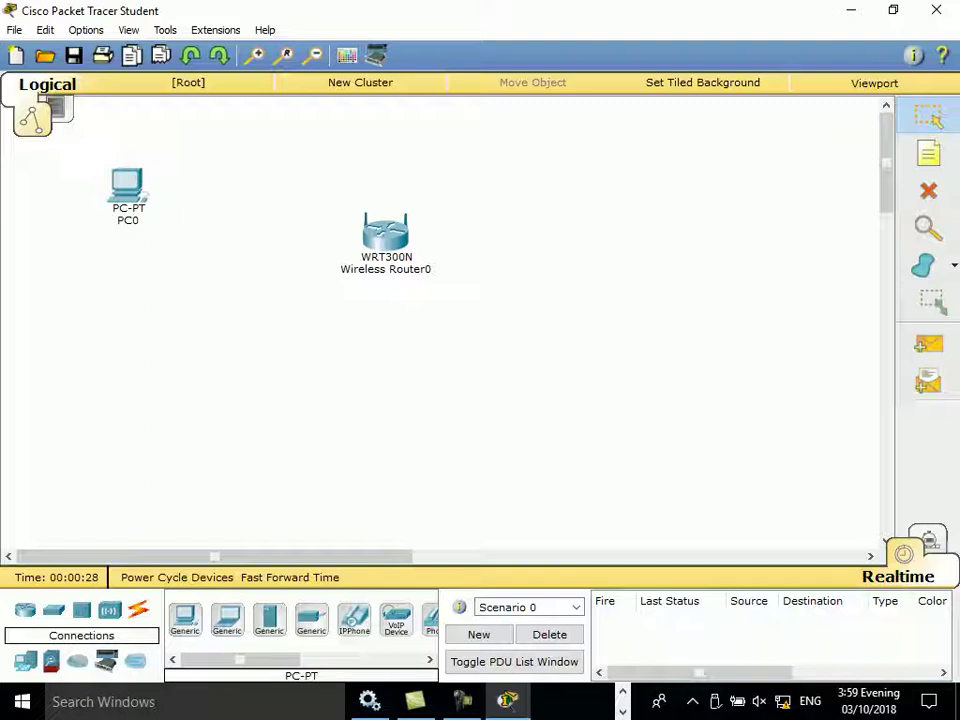
Step: Run a copper straight-through cable from PC0 FastEthernet0 to router Ethernet 1, then cancel it
{"action": "left_click", "coordinate": [138, 608]}
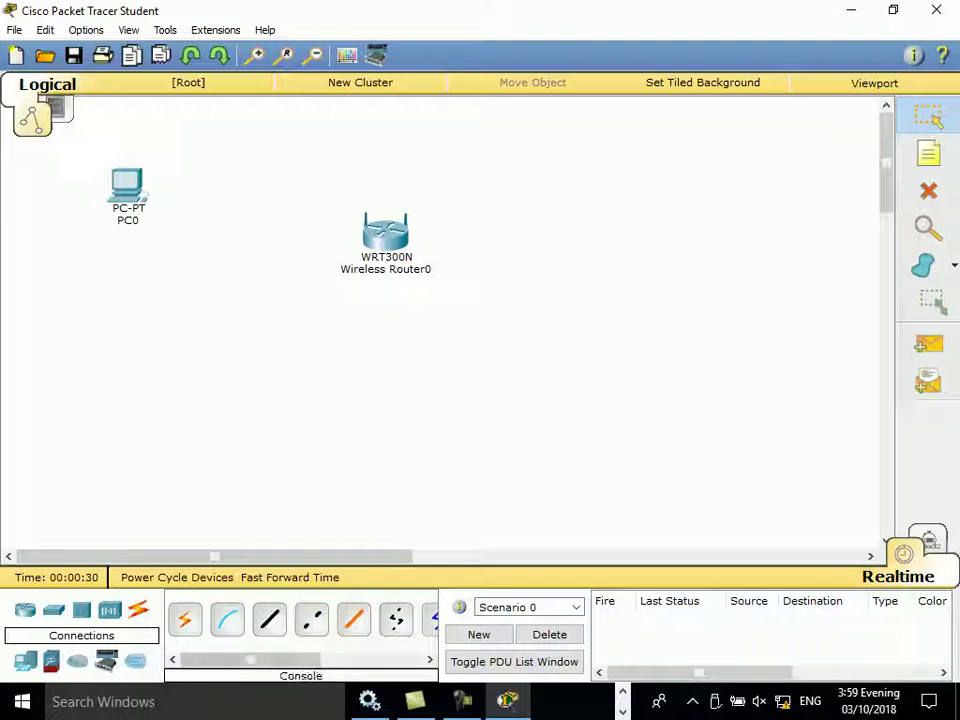
{"action": "left_click", "coordinate": [269, 620]}
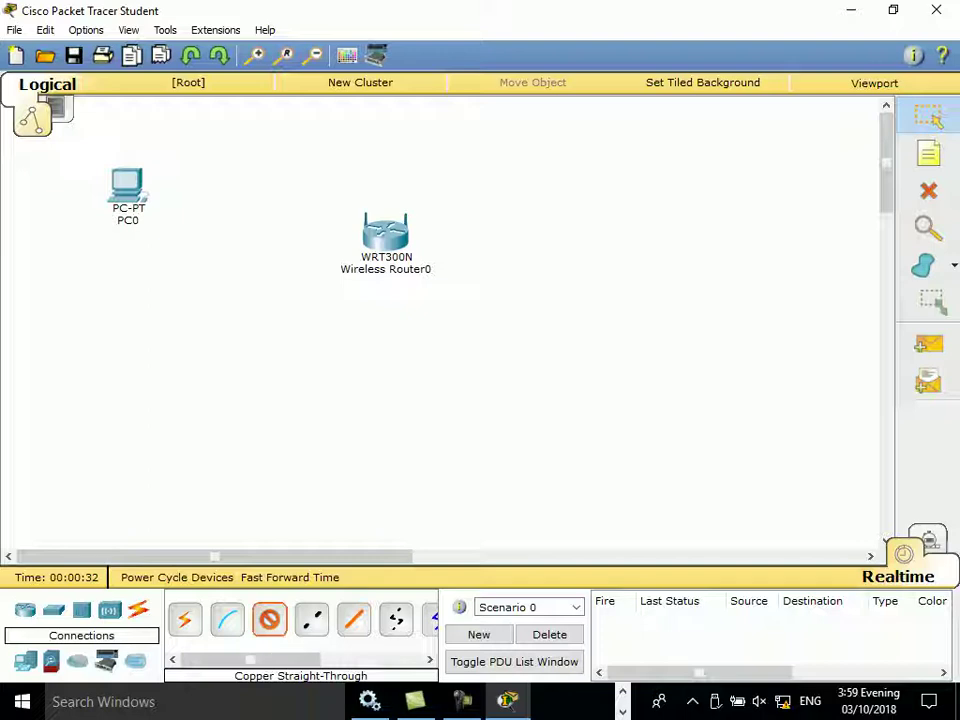
{"action": "left_click", "coordinate": [127, 192]}
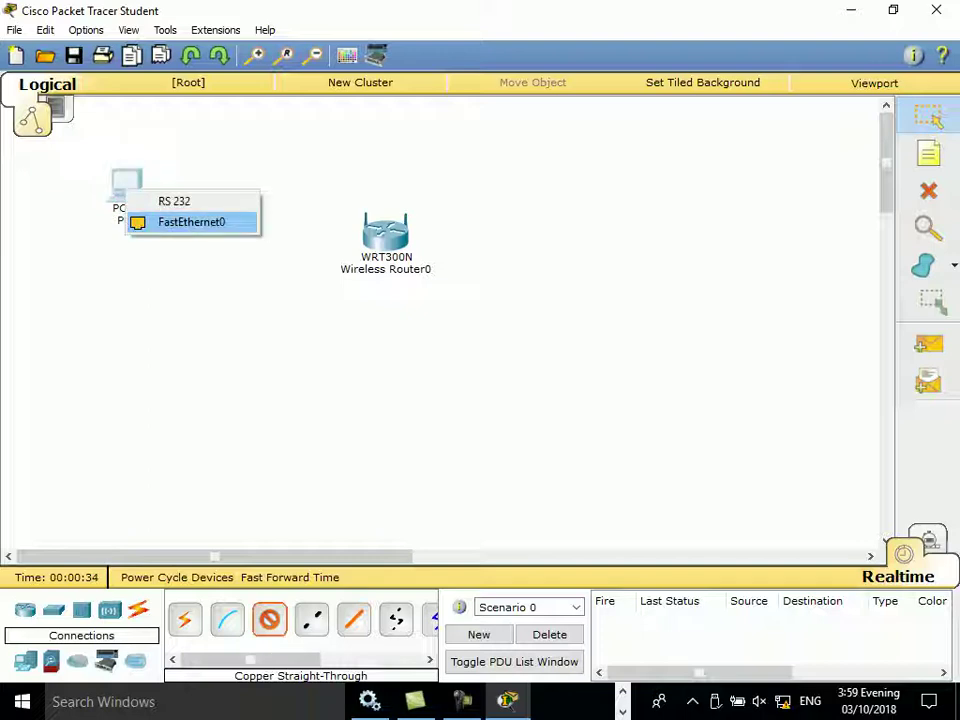
{"action": "left_click", "coordinate": [190, 221]}
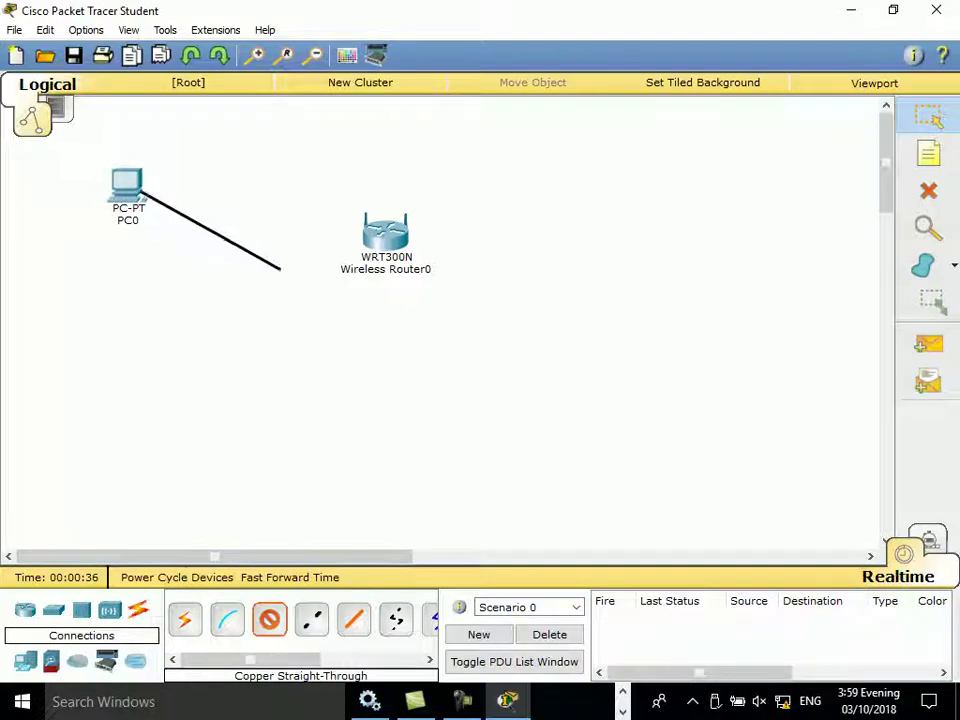
{"action": "left_click", "coordinate": [367, 241]}
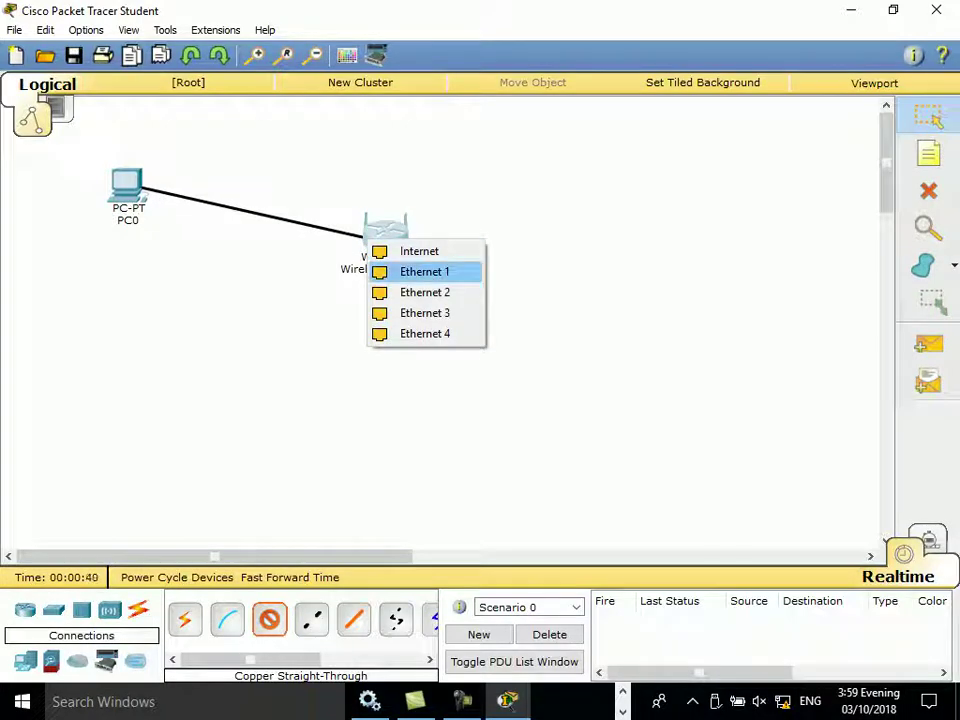
{"action": "left_click", "coordinate": [424, 271]}
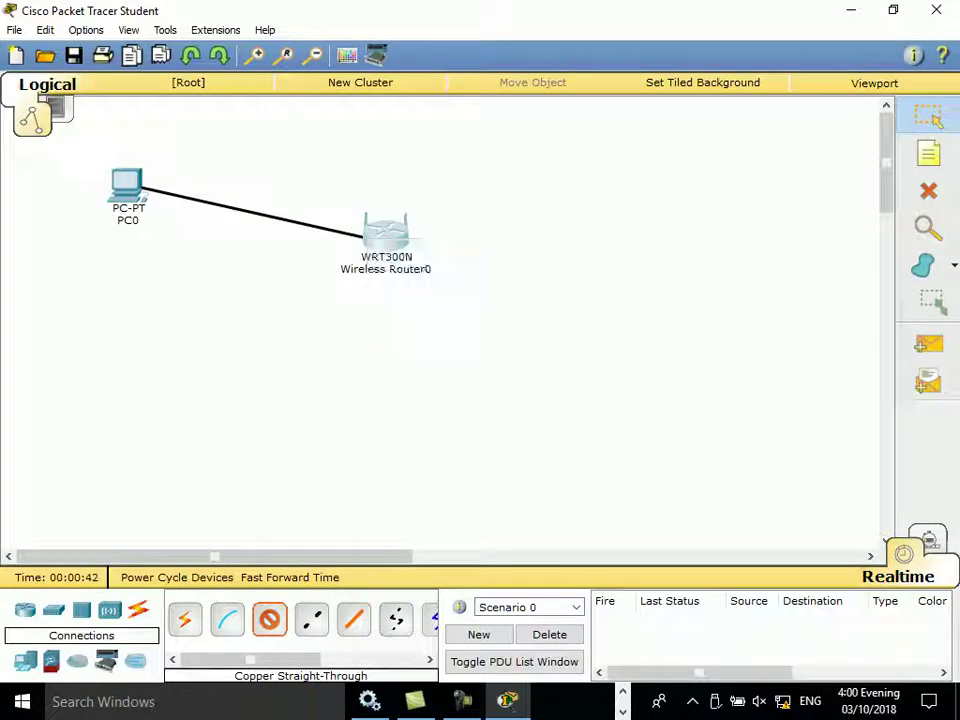
{"action": "left_click", "coordinate": [269, 619]}
{"action": "left_click", "coordinate": [386, 232]}
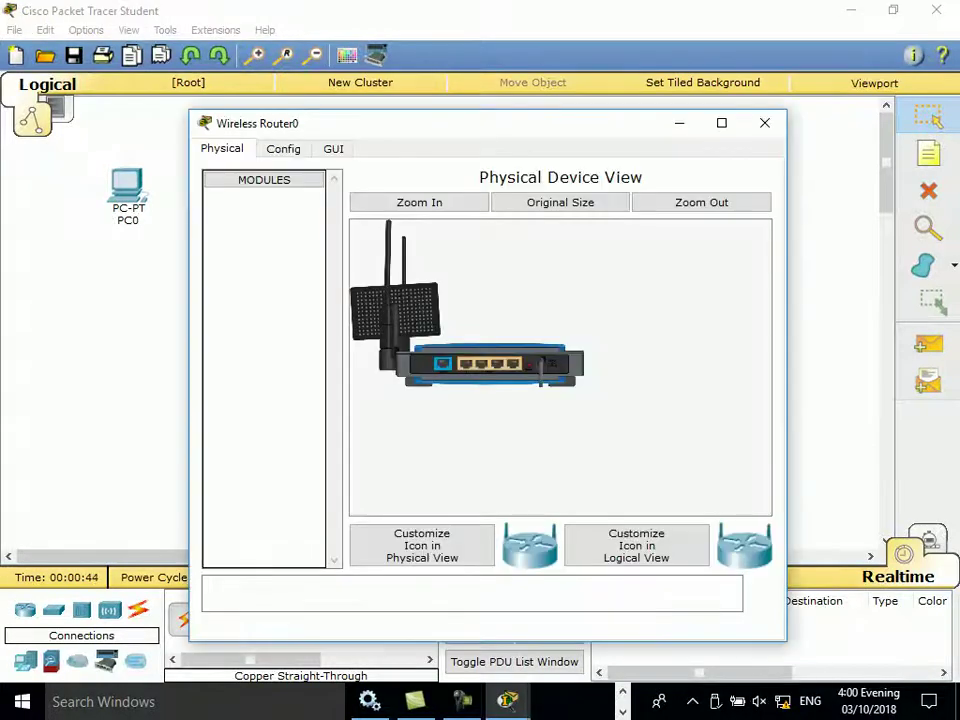
{"action": "double_click", "coordinate": [540, 123]}
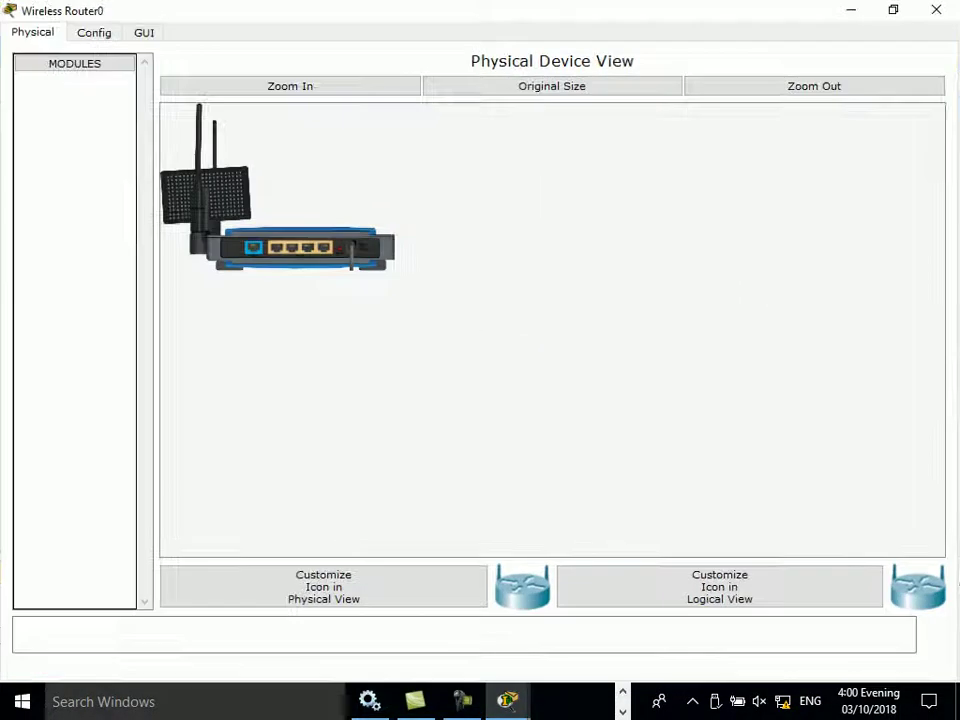
{"action": "left_click", "coordinate": [290, 86]}
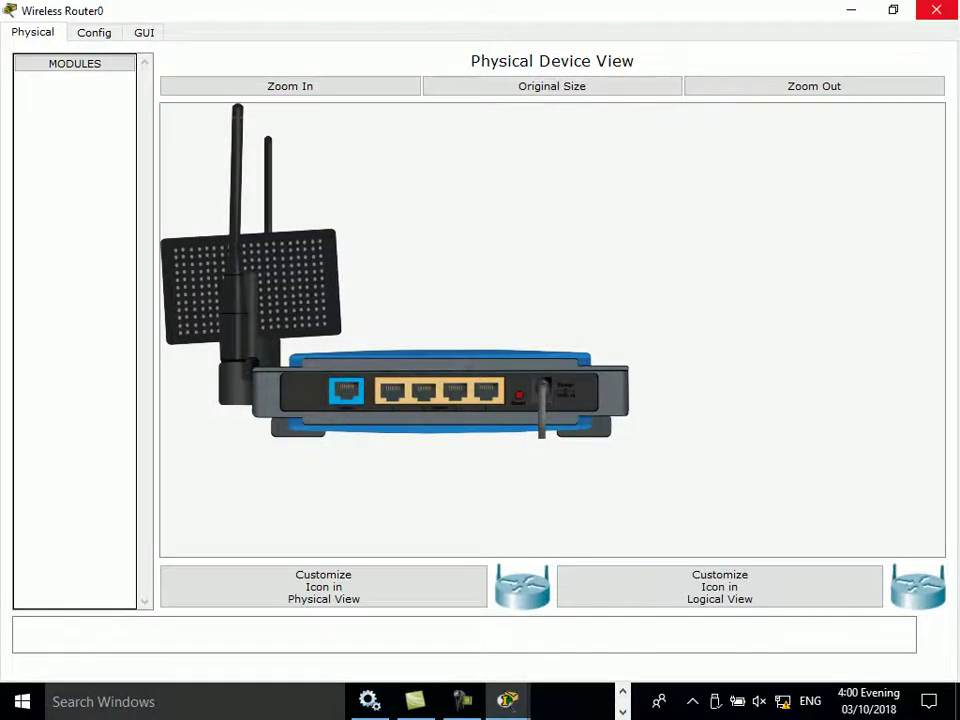
{"action": "left_click", "coordinate": [936, 10]}
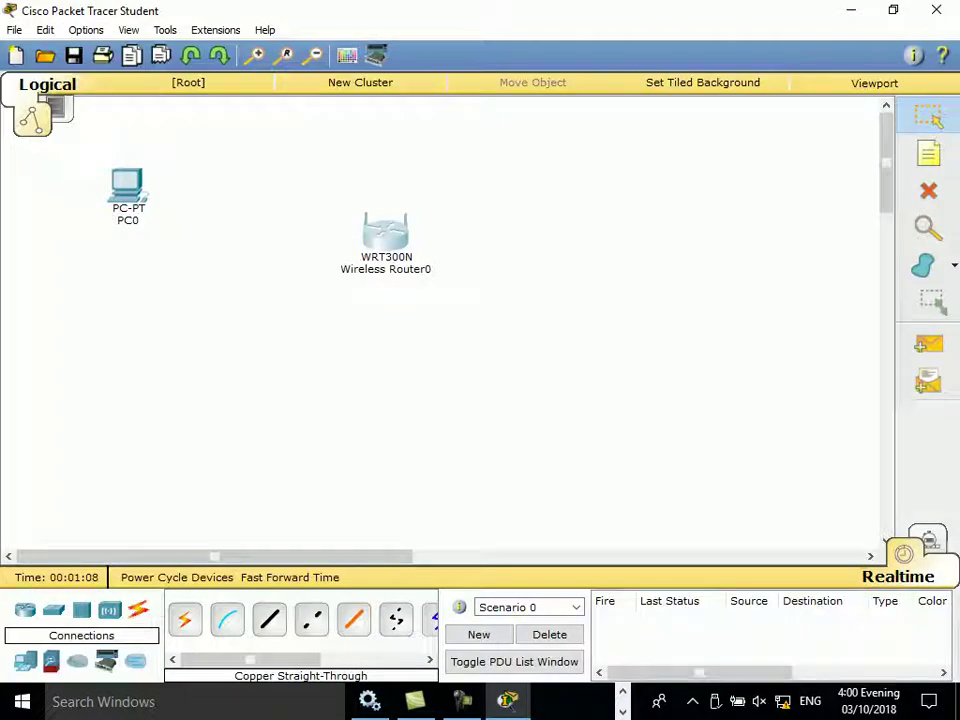
Step: Cable PC0 FastEthernet0 to router Ethernet 1 with copper straight-through, then open PC0
{"action": "left_click", "coordinate": [269, 619]}
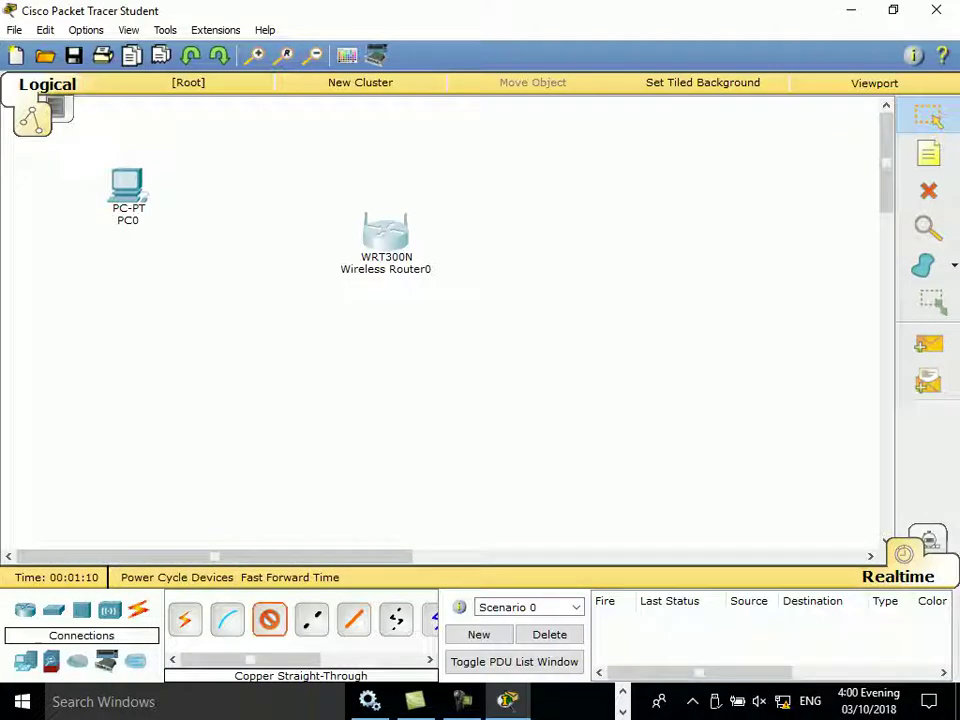
{"action": "left_click", "coordinate": [120, 200]}
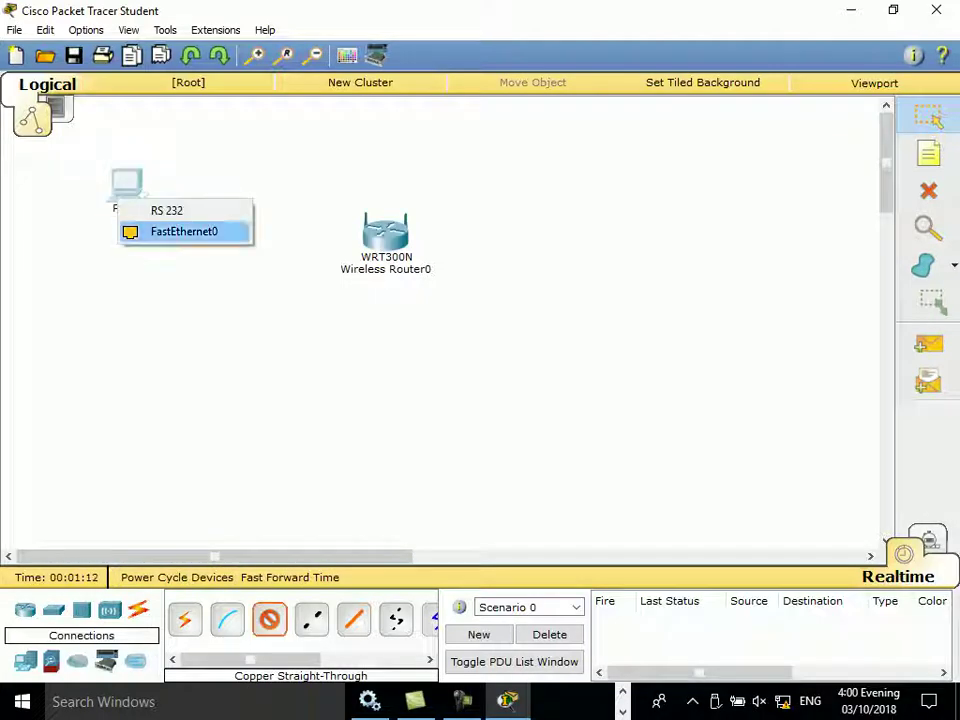
{"action": "left_click", "coordinate": [184, 231]}
{"action": "left_click", "coordinate": [390, 243]}
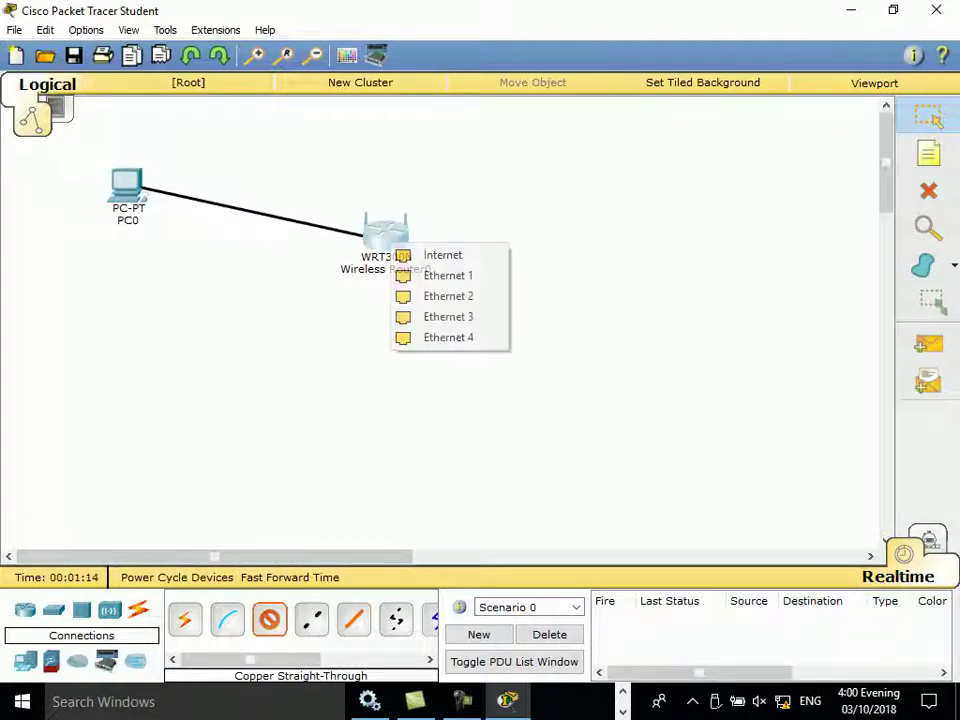
{"action": "left_click", "coordinate": [448, 275]}
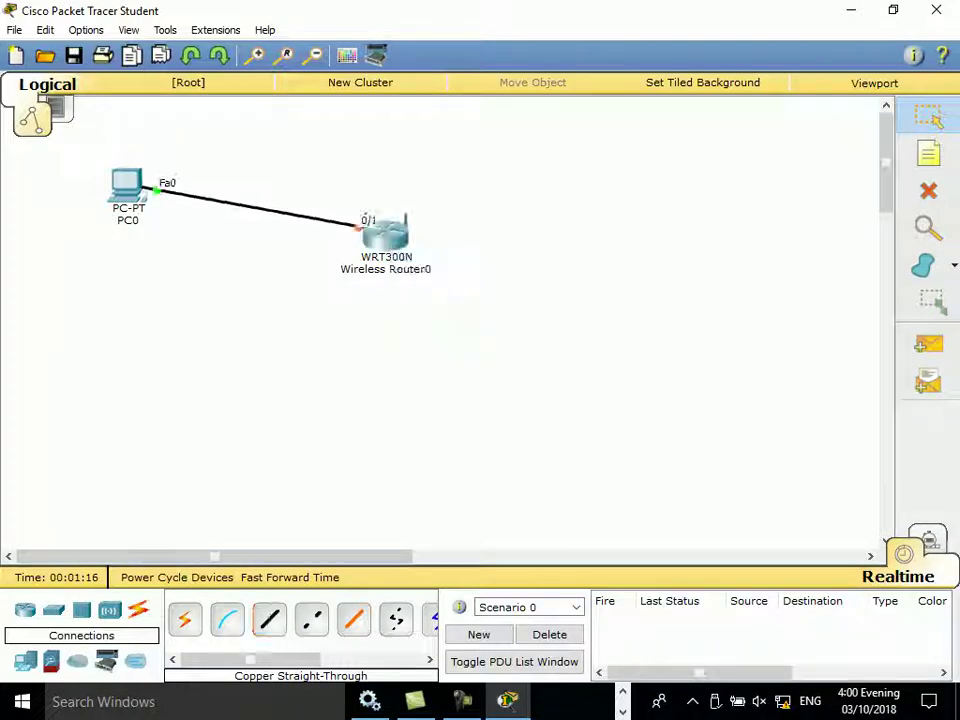
{"action": "left_click", "coordinate": [127, 185]}
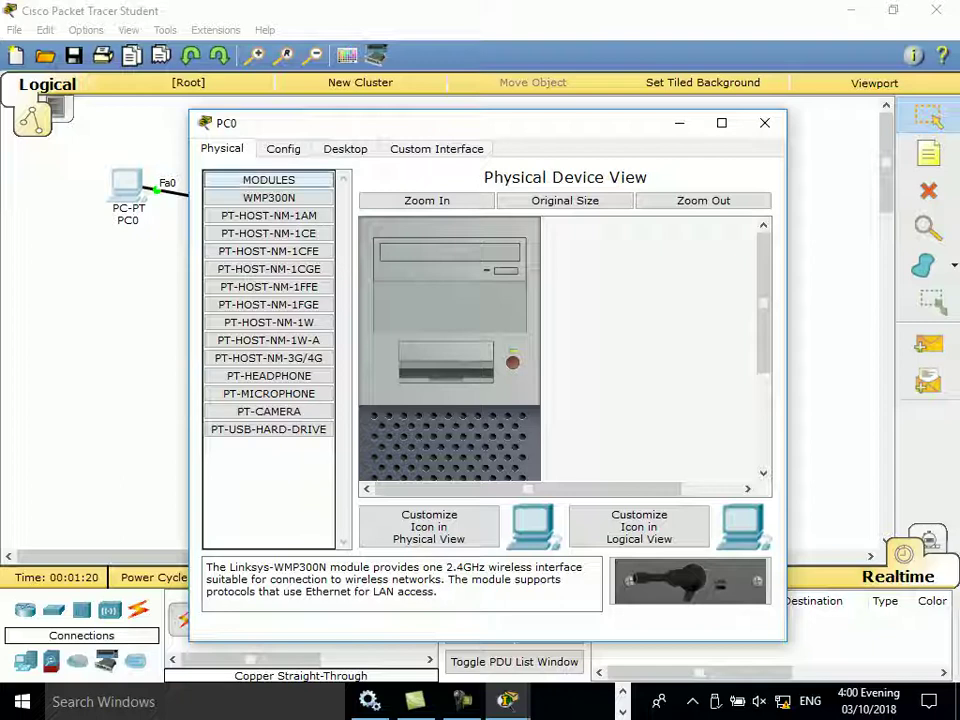
Step: Set PC0's IP Configuration to DHCP, toggling Static and back to retry the request
{"action": "left_click", "coordinate": [345, 148]}
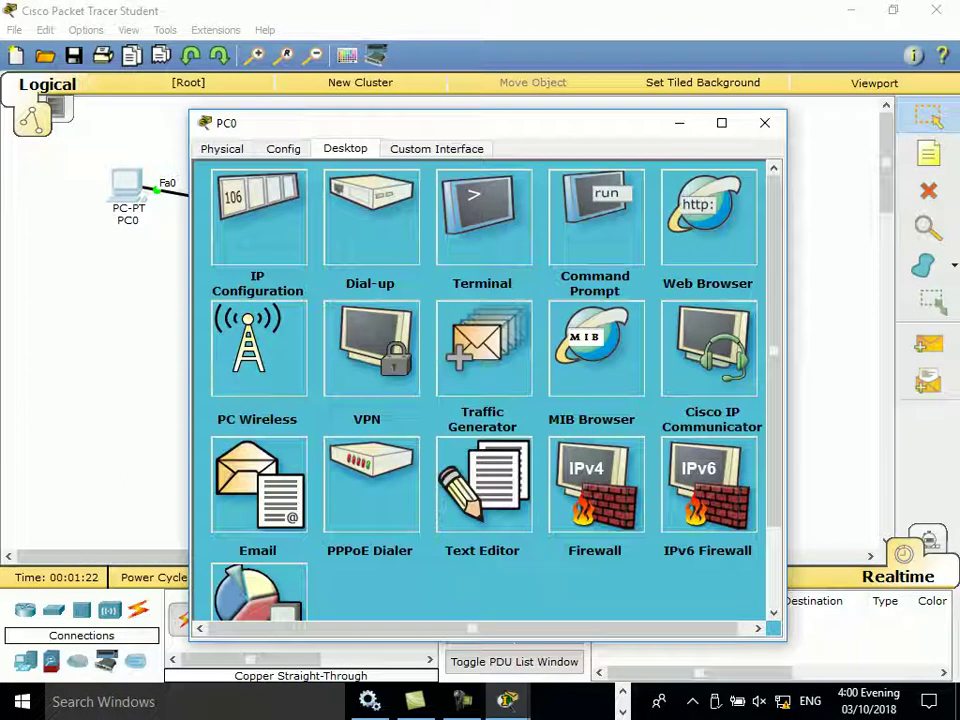
{"action": "left_click", "coordinate": [258, 225]}
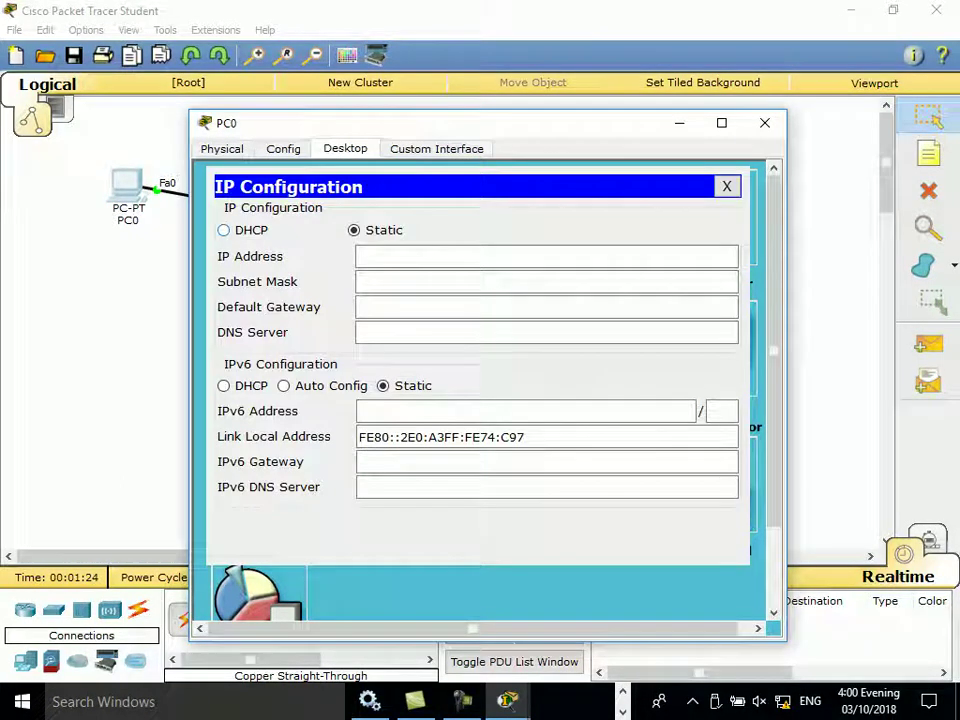
{"action": "left_click", "coordinate": [224, 230]}
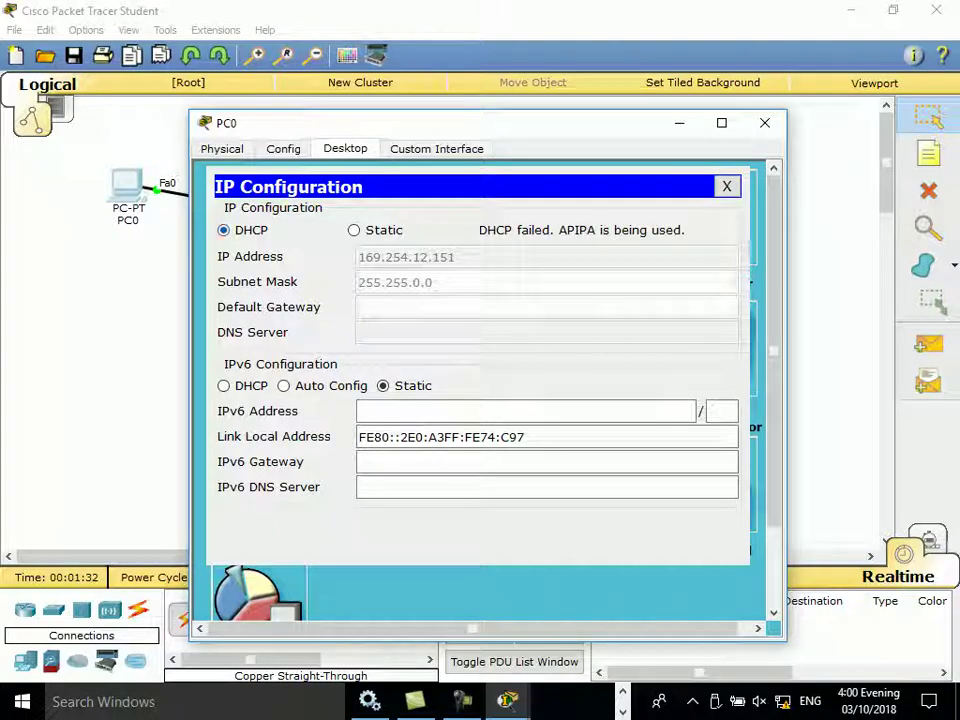
{"action": "left_click", "coordinate": [354, 230]}
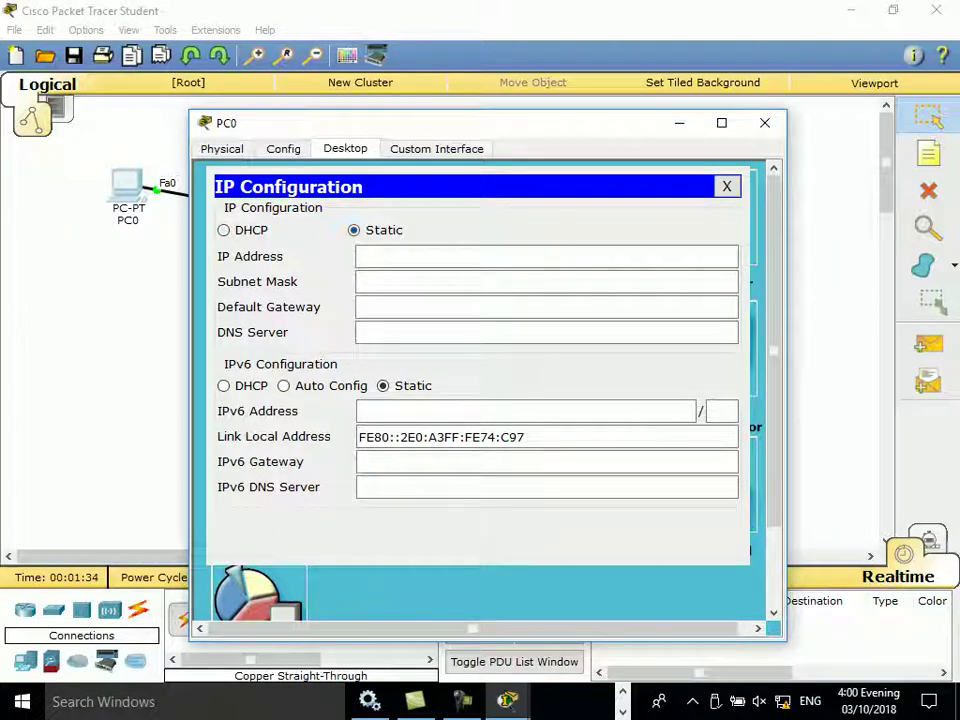
{"action": "left_click", "coordinate": [223, 230]}
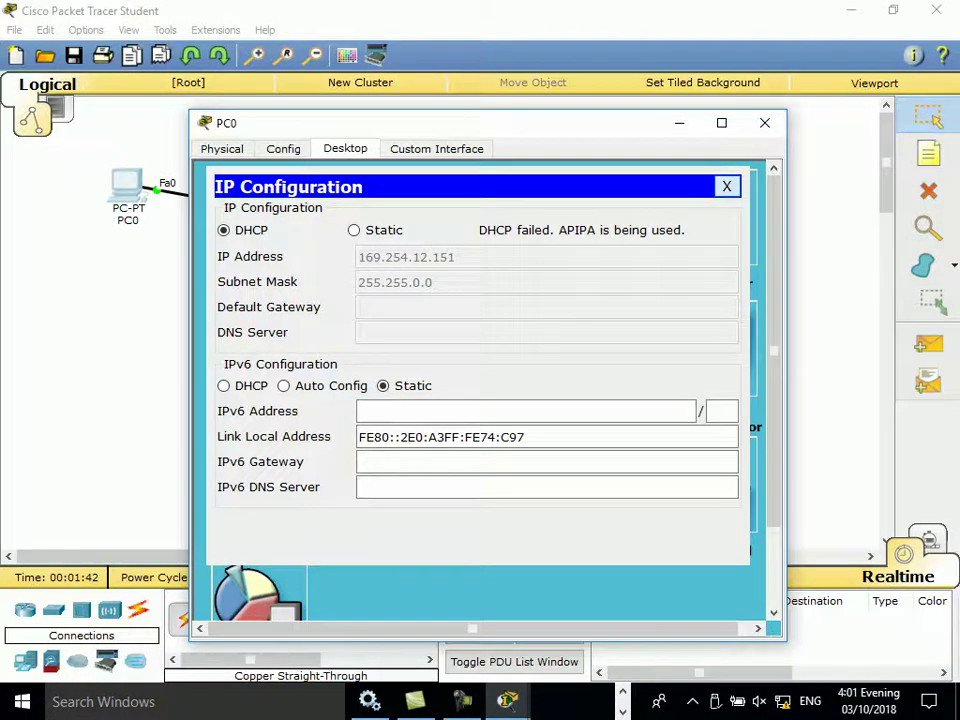
{"action": "left_click", "coordinate": [727, 186]}
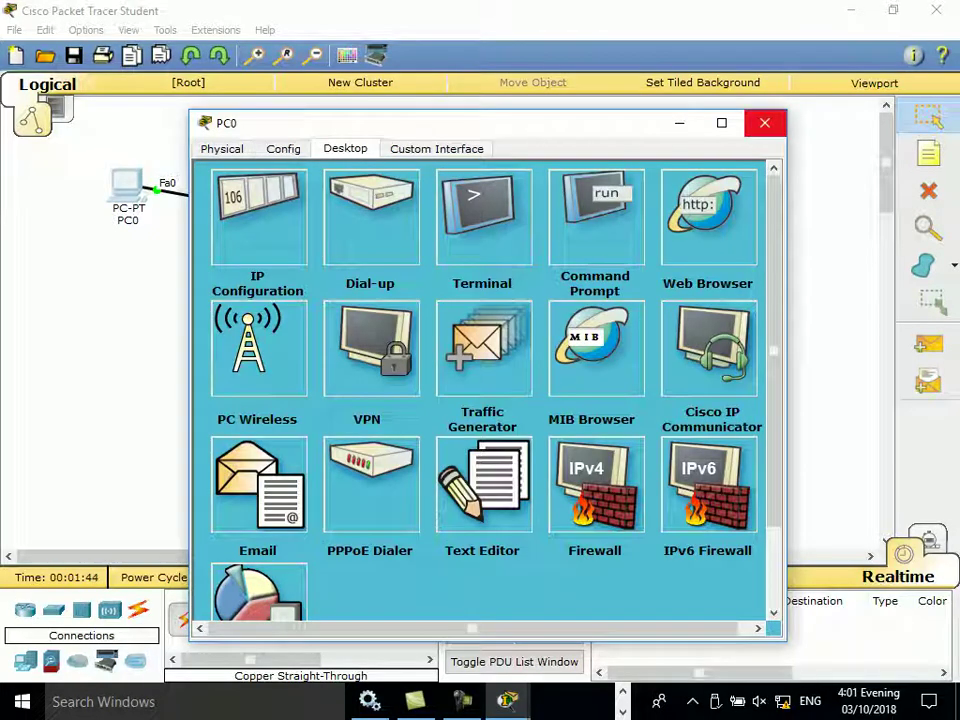
{"action": "left_click", "coordinate": [765, 122]}
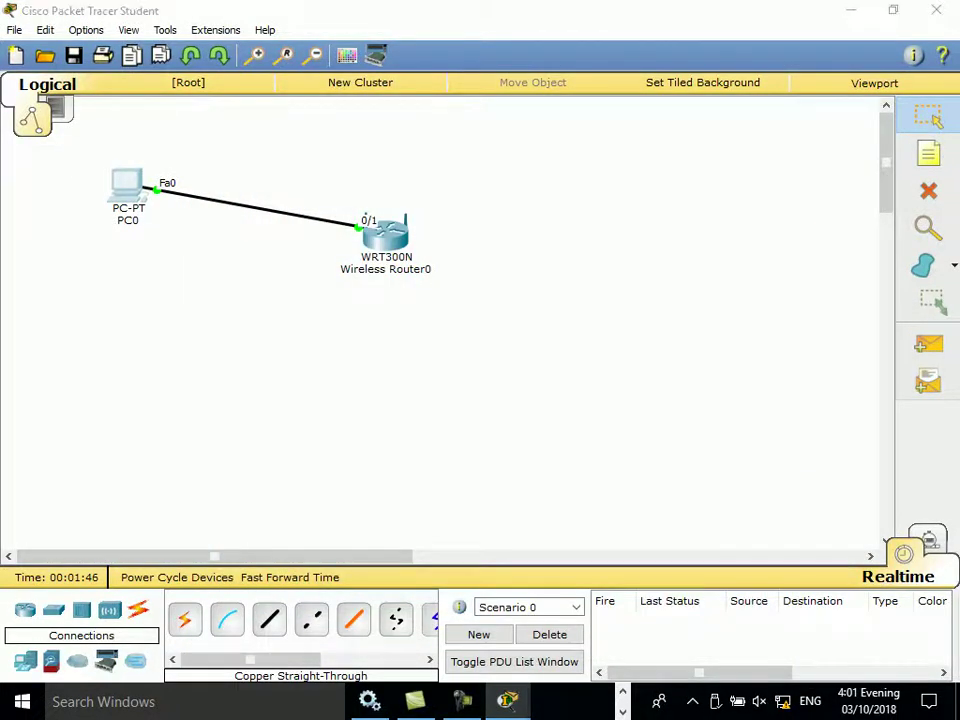
Step: Request DHCP again so PC0 gets 192.168.0.100 with gateway 192.168.0.1
{"action": "left_click", "coordinate": [127, 188]}
{"action": "left_click", "coordinate": [257, 212]}
{"action": "left_click", "coordinate": [223, 230]}
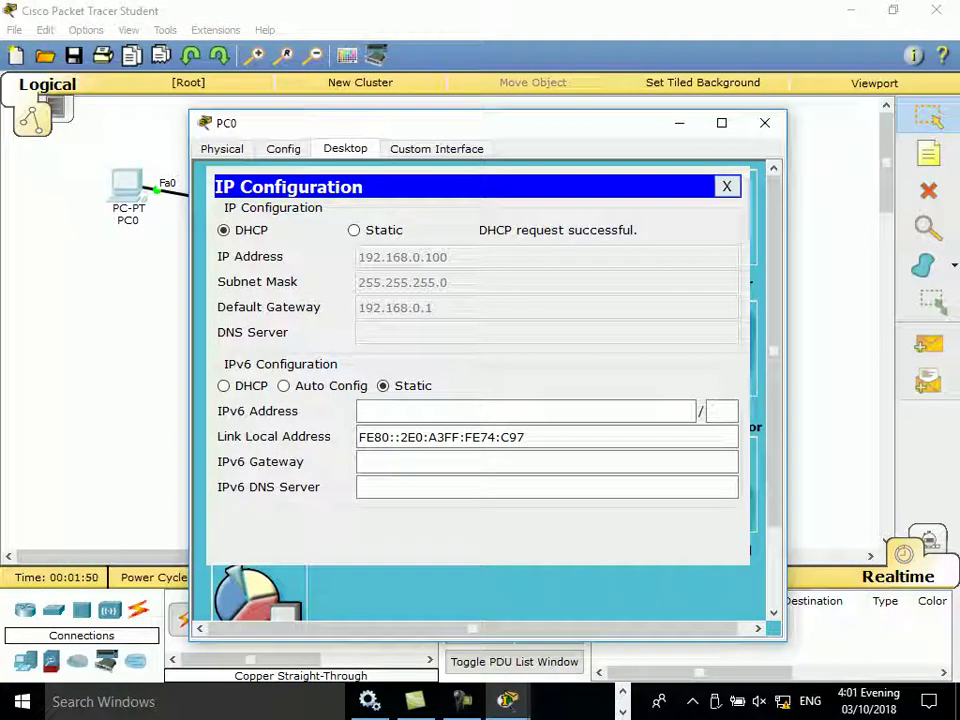
{"action": "left_click", "coordinate": [727, 186]}
{"action": "left_click", "coordinate": [765, 122]}
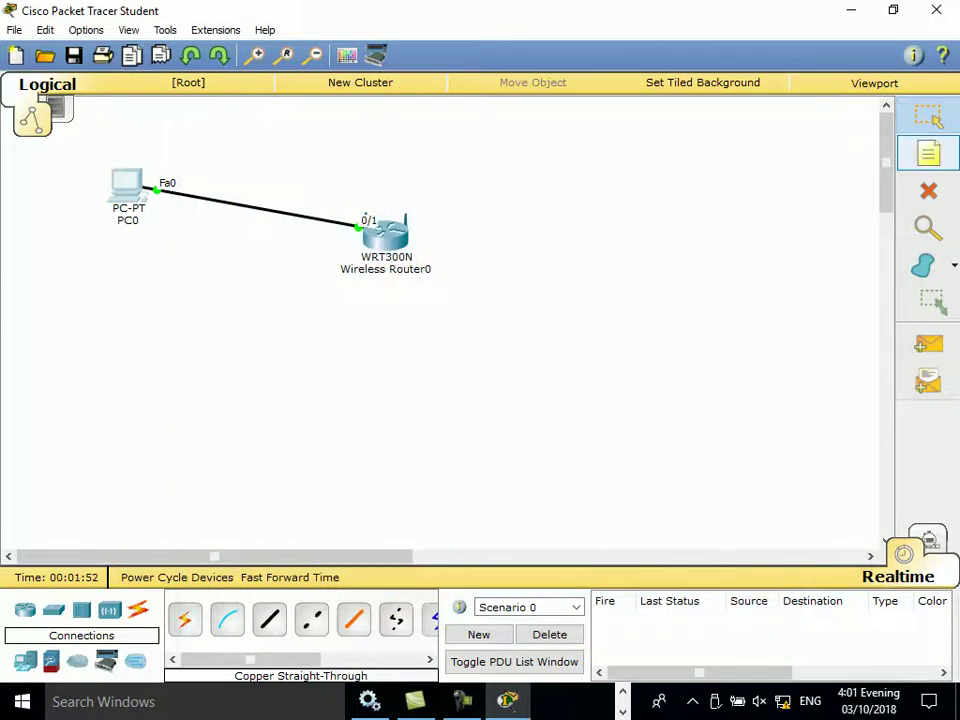
{"action": "left_click", "coordinate": [929, 152]}
Step: Add a 192.168.0.1/24 note below the router, then move PC0's window right
{"action": "left_click", "coordinate": [348, 350]}
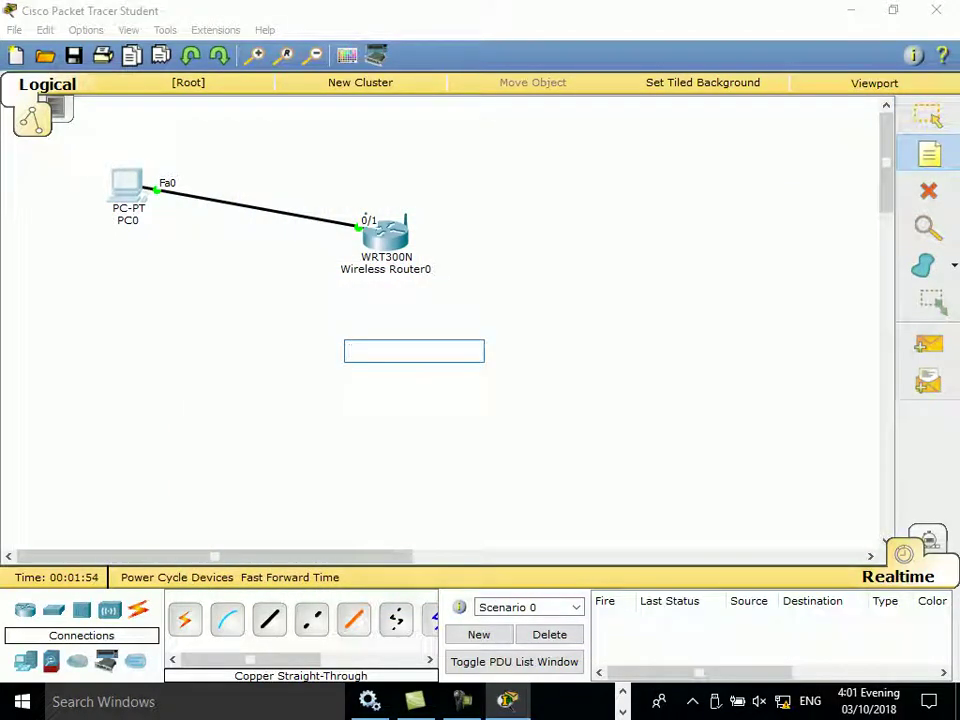
{"action": "type", "text": "192.168"}
{"action": "type", "text": ".1"}
{"action": "type", "text": "0.1"}
{"action": "type", "text": ".24"}
{"action": "key", "text": "BackSpace"}
{"action": "key", "text": "BackSpace"}
{"action": "type", "text": "/24"}
{"action": "key", "text": "Left"}
{"action": "key", "text": "Left"}
{"action": "key", "text": "Left"}
{"action": "key", "text": "BackSpace"}
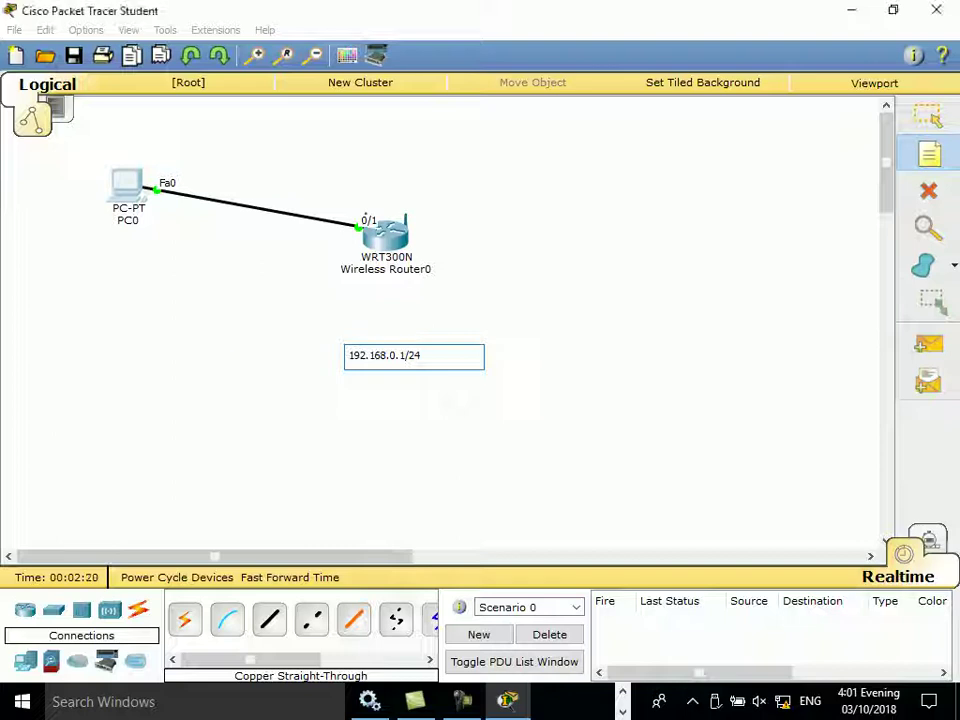
{"action": "left_click", "coordinate": [236, 373]}
{"action": "key", "text": "Escape"}
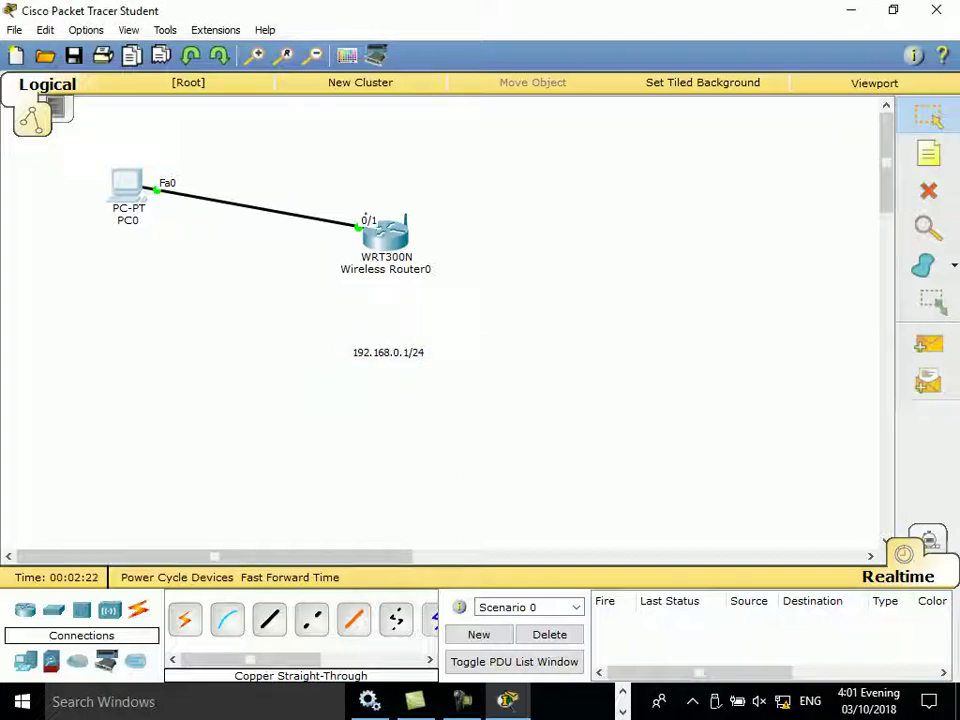
{"action": "mouse_move", "coordinate": [127, 200]}
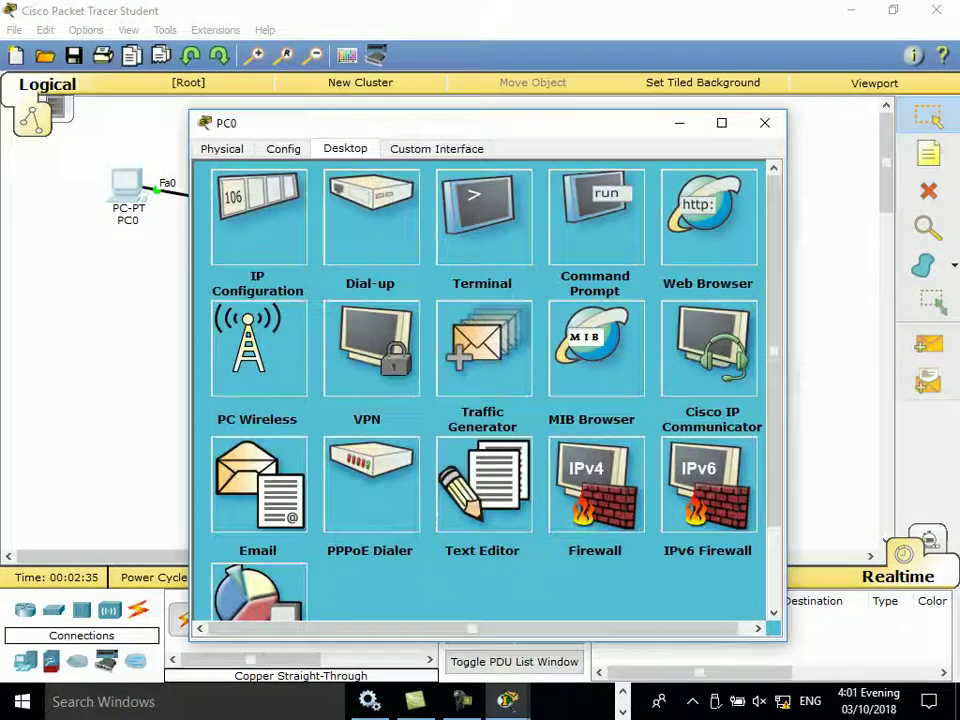
{"action": "left_click_drag", "start_coordinate": [400, 122], "coordinate": [653, 115]}
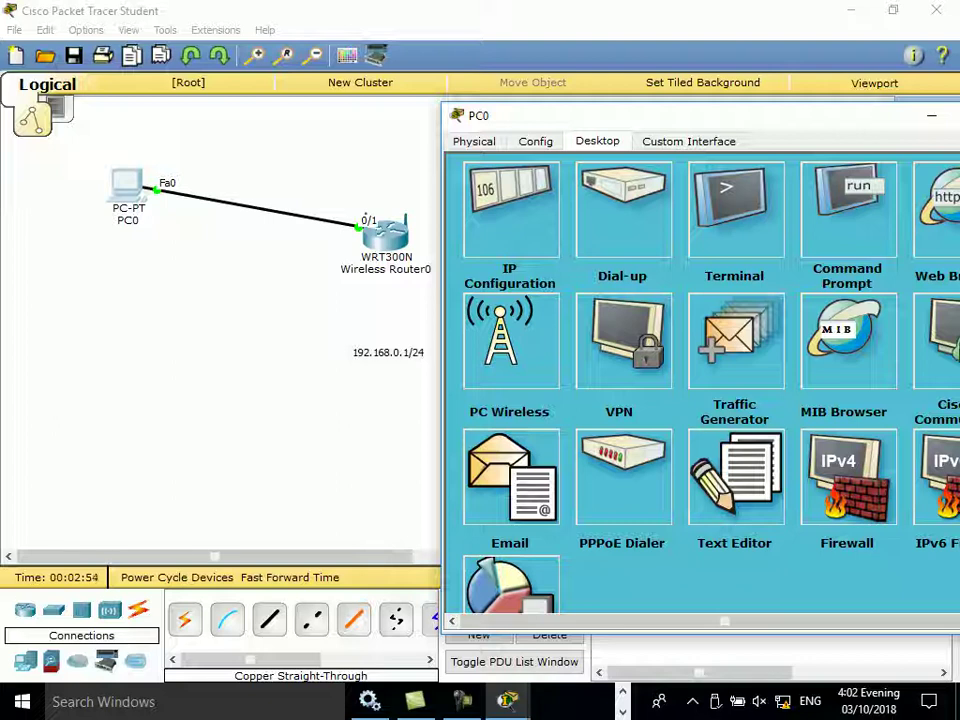
Step: Check PC0's DHCP address 192.168.0.100, then recentre and close PC0's window
{"action": "left_click", "coordinate": [510, 210]}
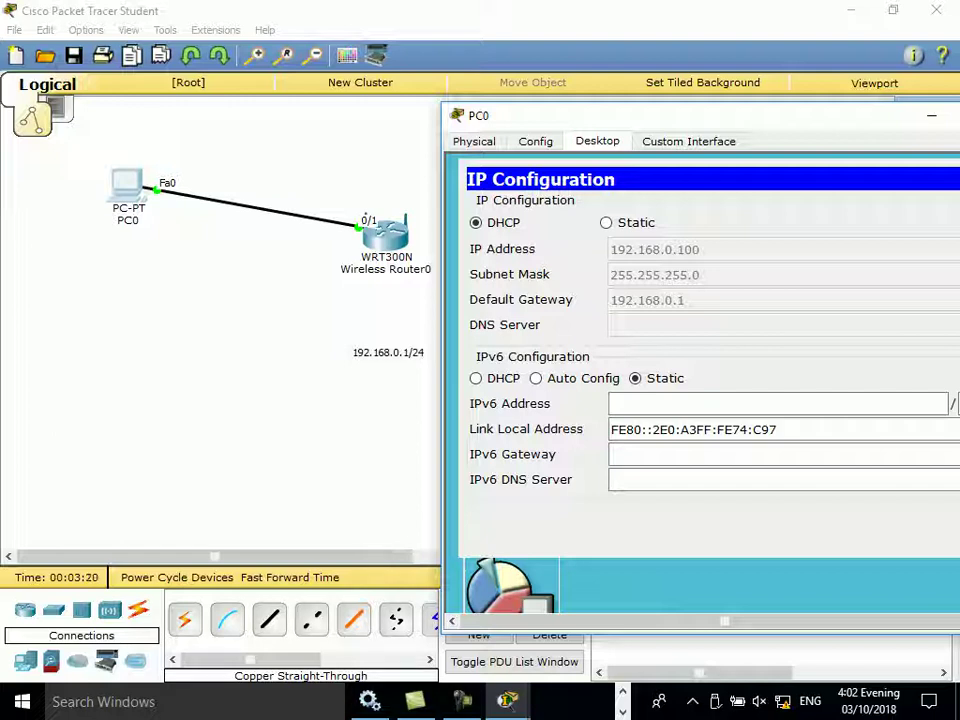
{"action": "right_click", "coordinate": [797, 118]}
{"action": "key", "text": "Escape"}
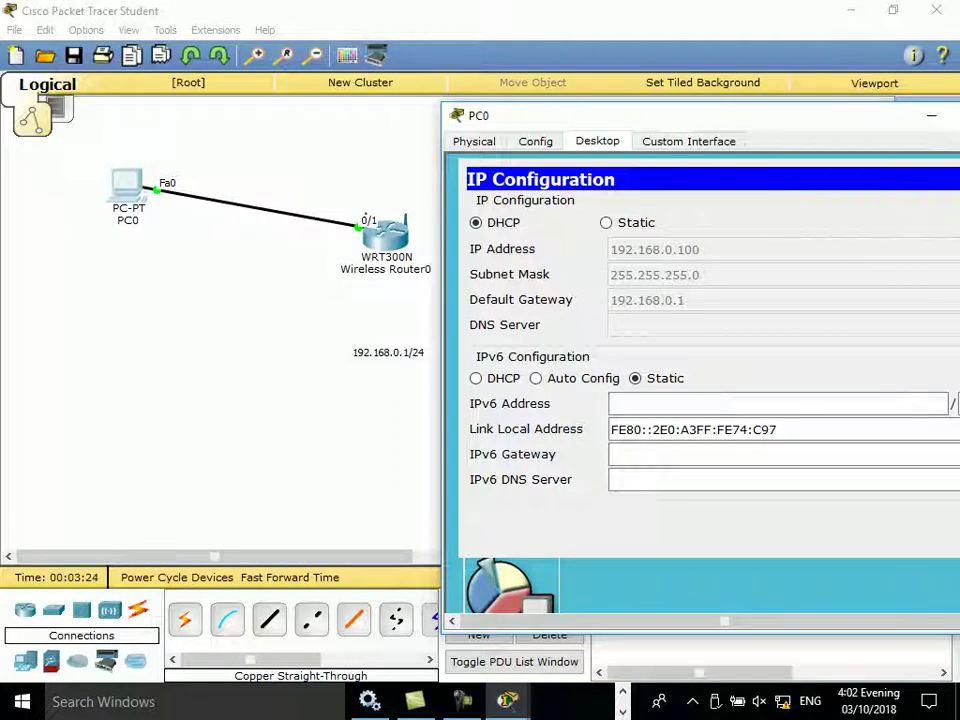
{"action": "left_click_drag", "start_coordinate": [797, 115], "coordinate": [579, 101]}
{"action": "left_click", "coordinate": [793, 103]}
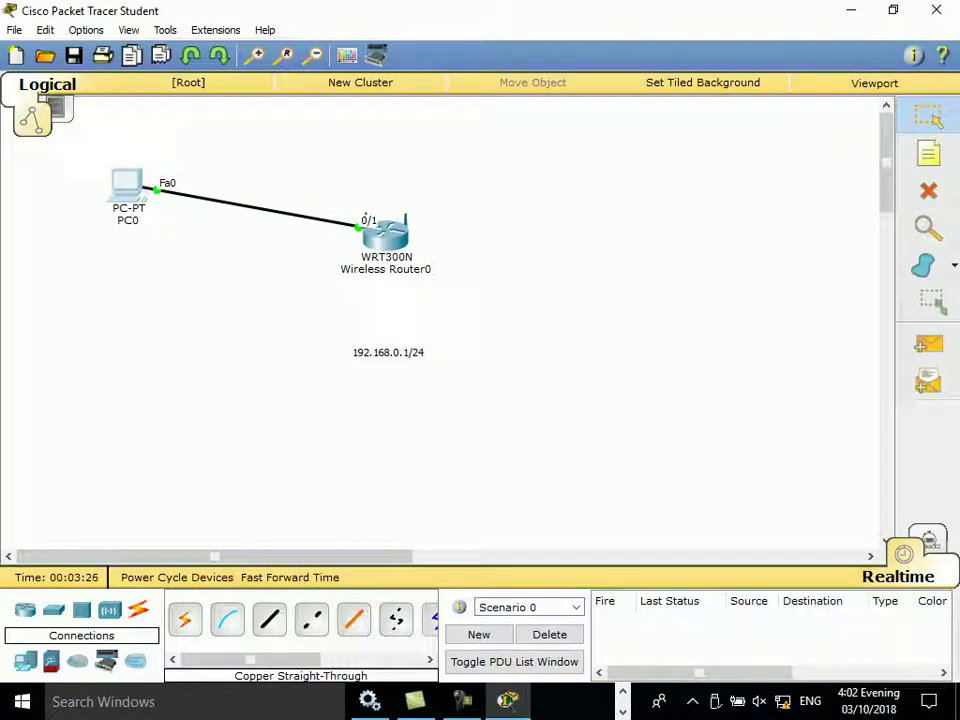
Step: Browse to 192.168.0.1 in PC0's web browser and log in with the router's credentials
{"action": "left_click", "coordinate": [127, 190]}
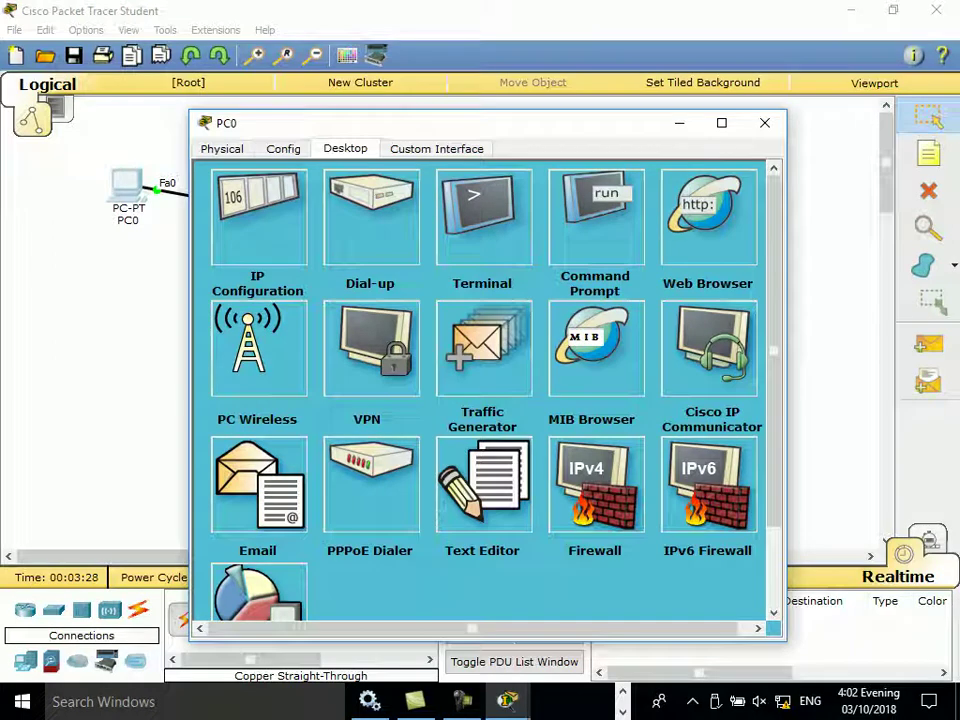
{"action": "left_click", "coordinate": [708, 215]}
{"action": "type", "text": "192.168.0.1"}
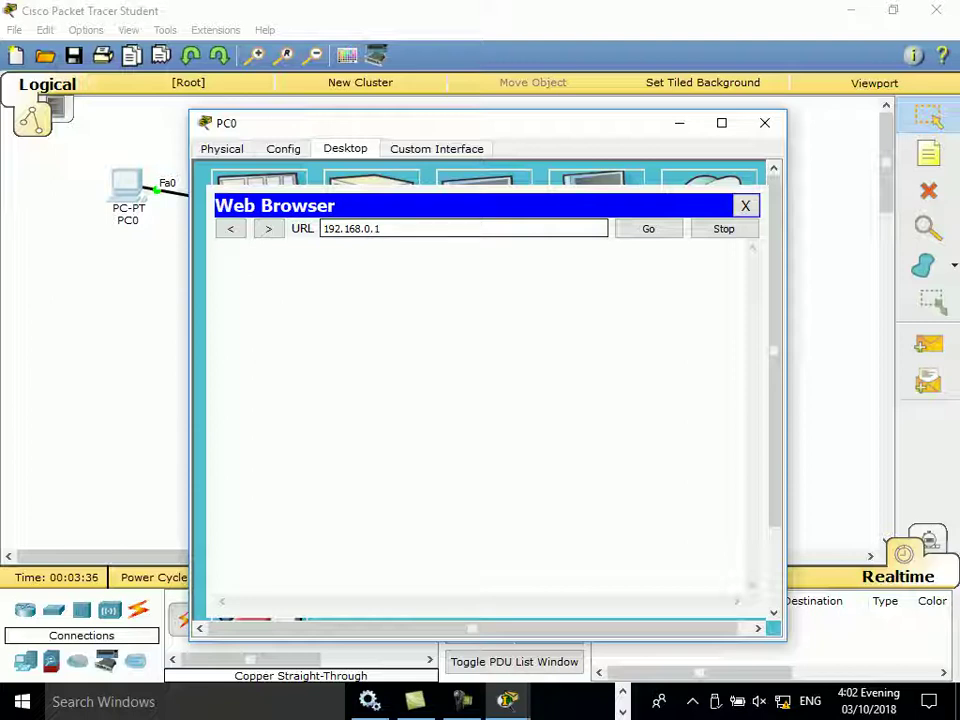
{"action": "key", "text": "Return"}
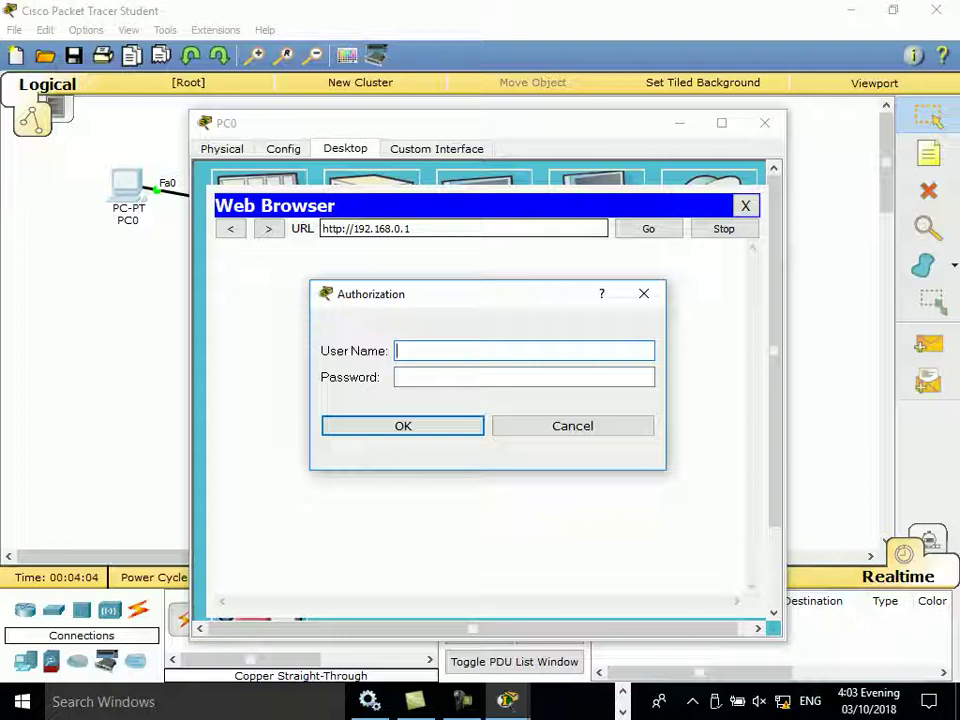
{"action": "type", "text": "admin"}
{"action": "key", "text": "Tab"}
{"action": "type", "text": "admin"}
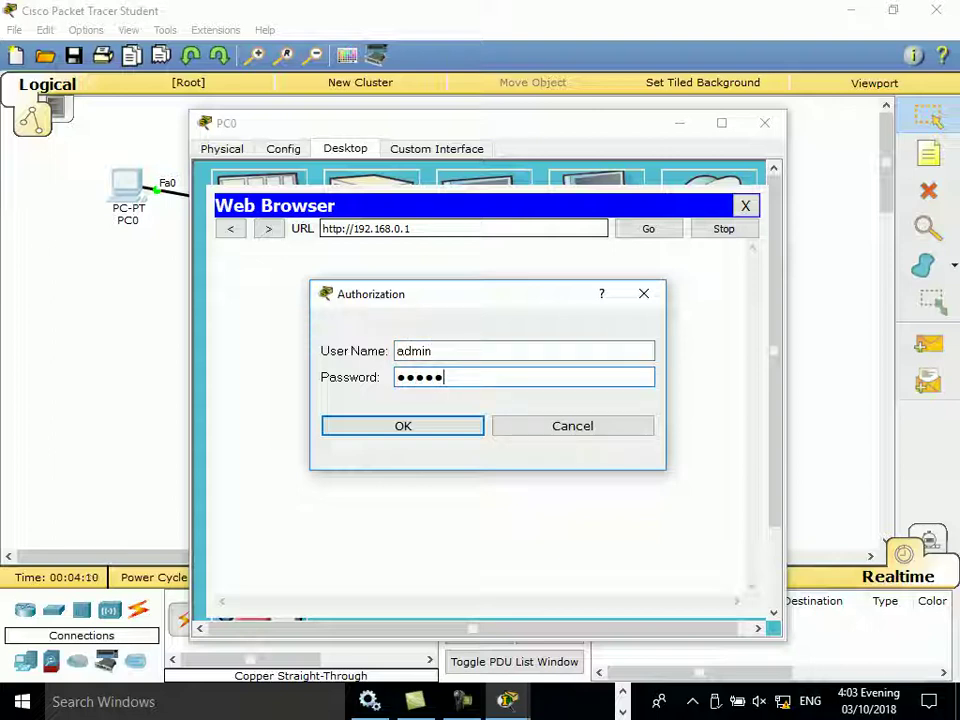
{"action": "key", "text": "Return"}
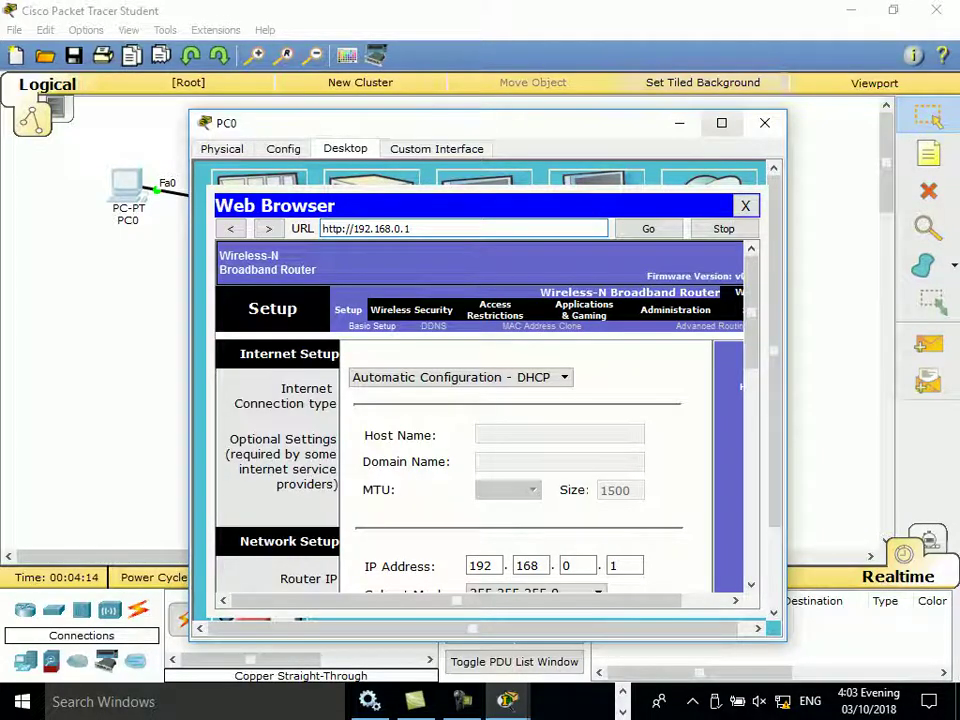
Step: Maximize PC0's window with Super+Up to reveal the router's full Setup page
{"action": "key", "text": "super+Up"}
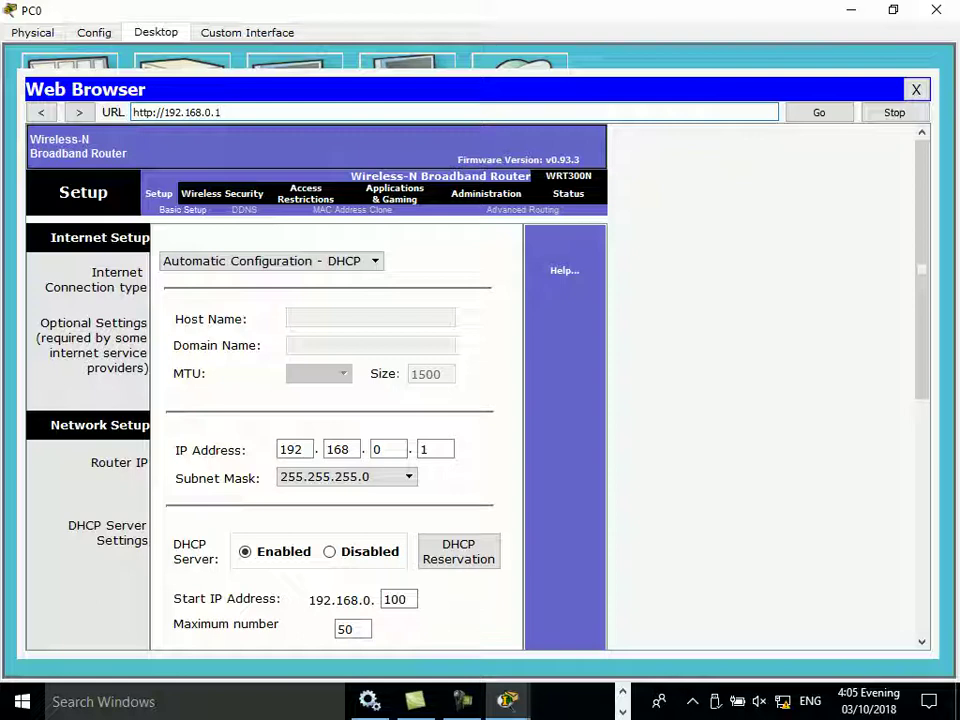
Step: Choose Static IP as the router's Internet connection type in Basic Setup
{"action": "left_click", "coordinate": [270, 261]}
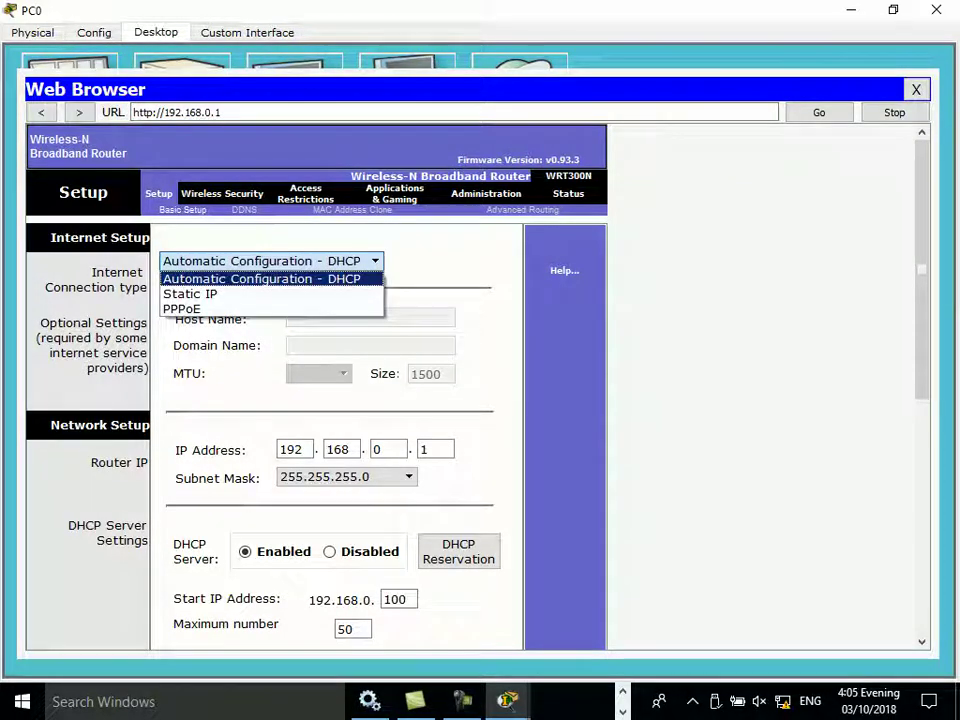
{"action": "key", "text": "Down"}
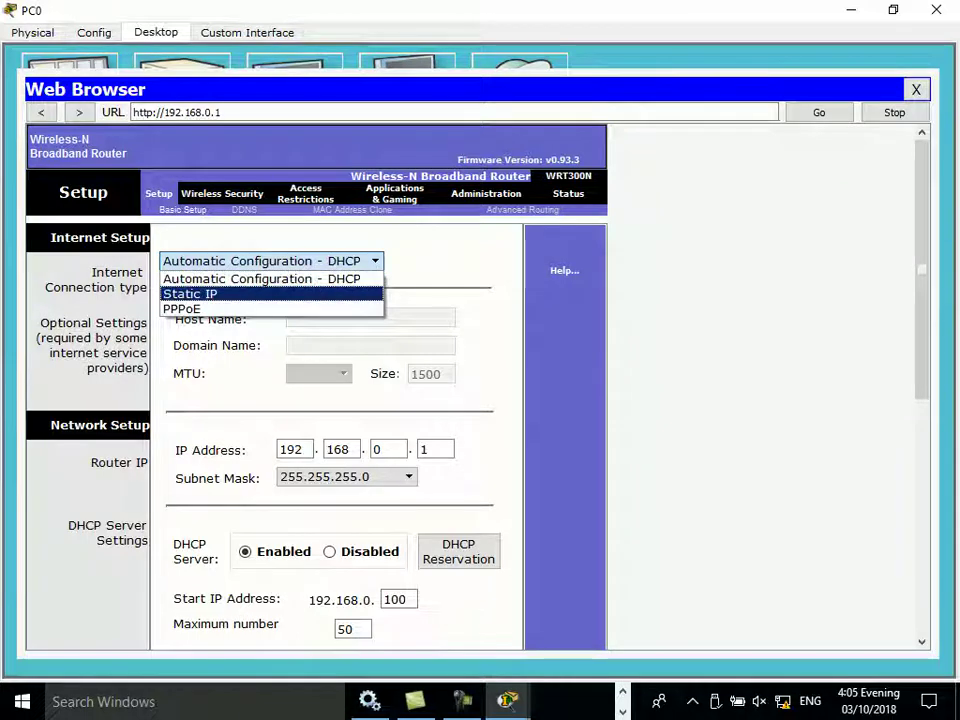
{"action": "key", "text": "Return"}
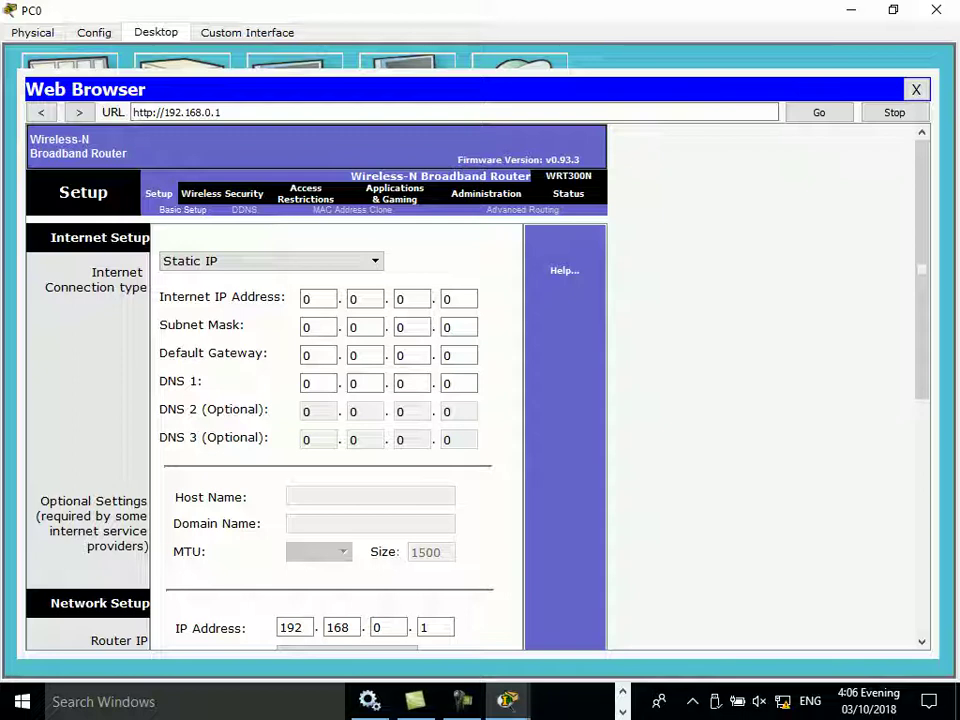
Step: Change the router's Internet connection type from Static IP to PPPoE
{"action": "left_click", "coordinate": [270, 261]}
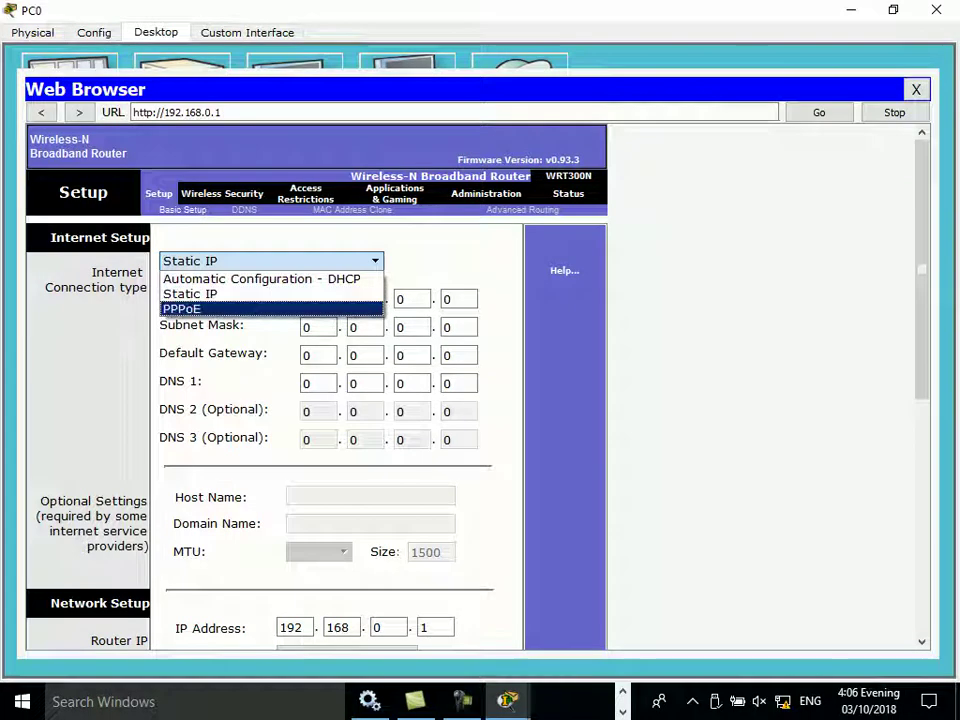
{"action": "key", "text": "Return"}
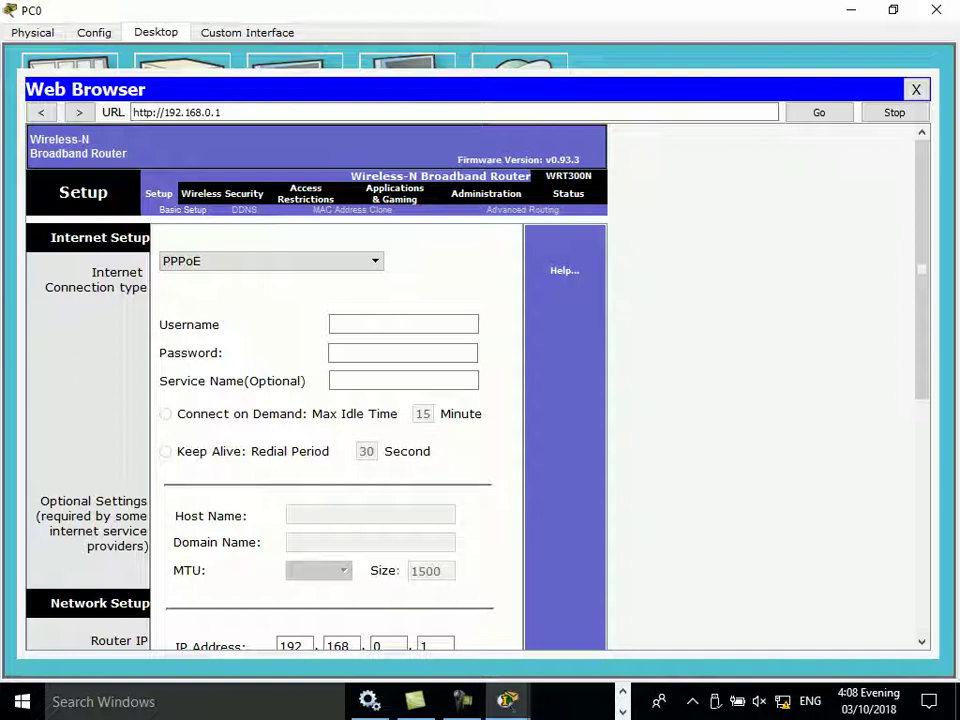
Step: Switch the WRT300N's Internet connection type to Automatic Configuration - DHCP
{"action": "left_click", "coordinate": [270, 261]}
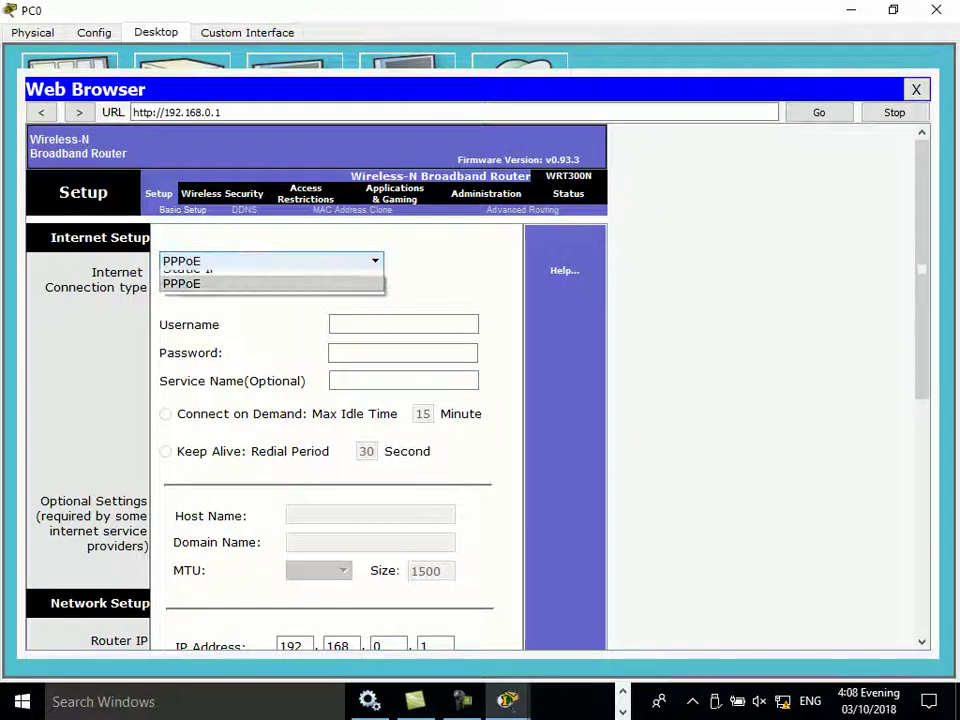
{"action": "key", "text": "Return"}
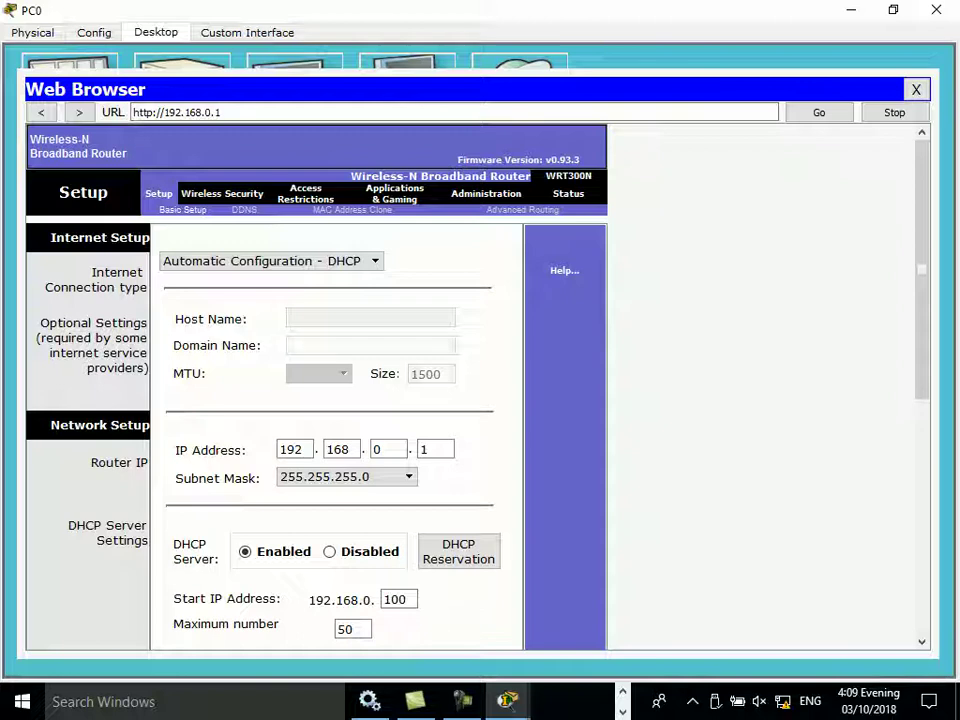
{"action": "scroll", "coordinate": [337, 400], "scroll_direction": "down", "scroll_amount": 5}
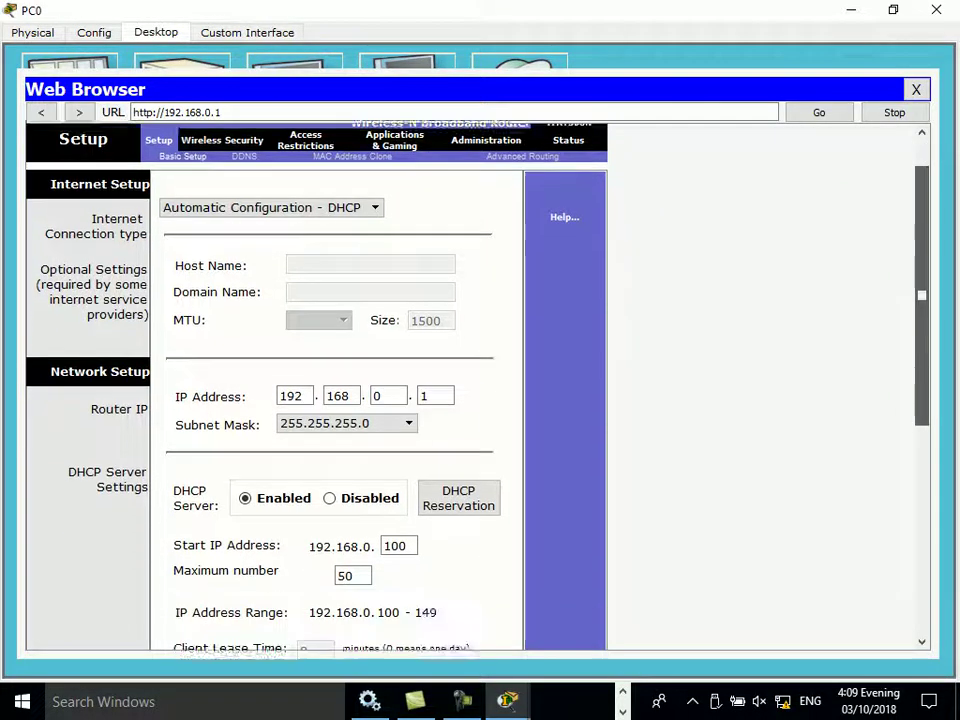
{"action": "scroll", "coordinate": [337, 400], "scroll_direction": "down", "scroll_amount": 1}
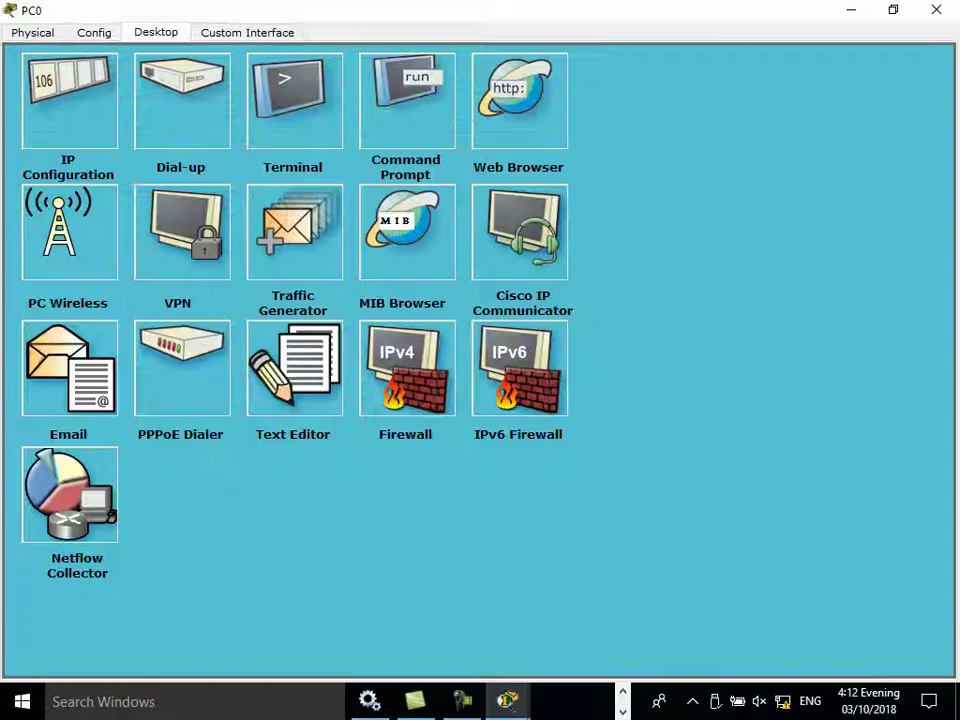
Step: Close the router setup page and PC0, then place a Generic PC, PC1, below PC0
{"action": "left_click", "coordinate": [915, 89]}
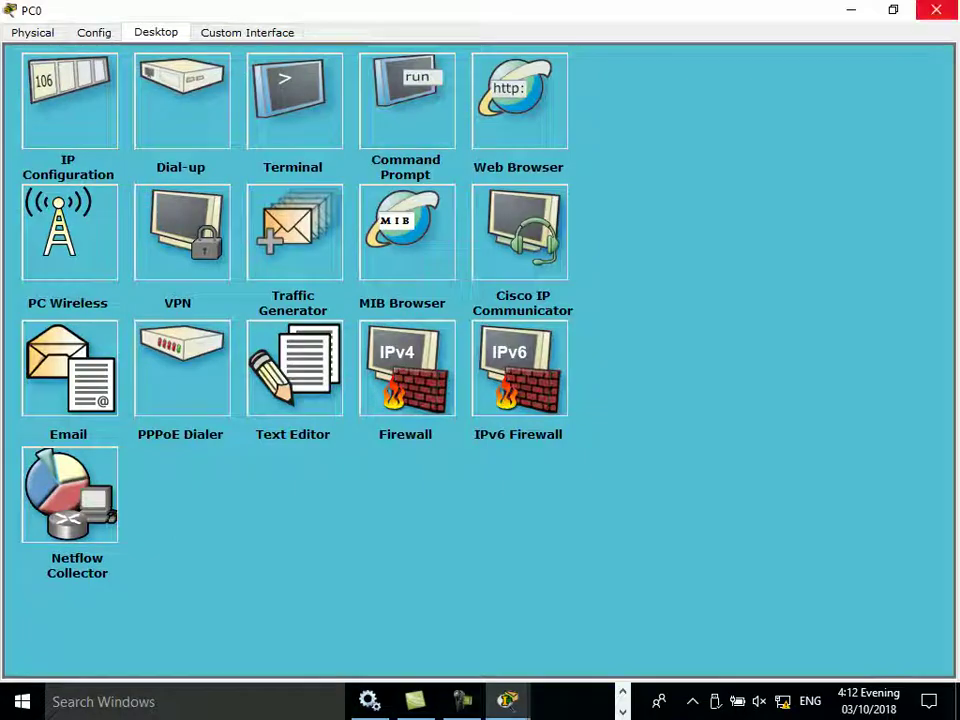
{"action": "left_click", "coordinate": [936, 9]}
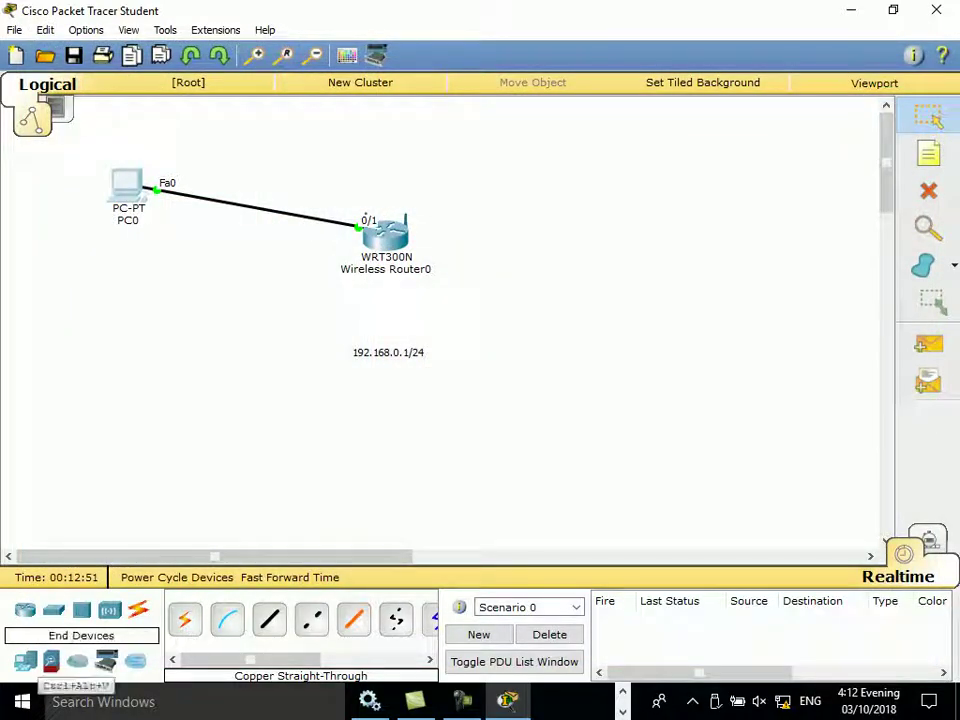
{"action": "left_click", "coordinate": [25, 661]}
{"action": "left_click", "coordinate": [184, 619]}
{"action": "left_click", "coordinate": [205, 412]}
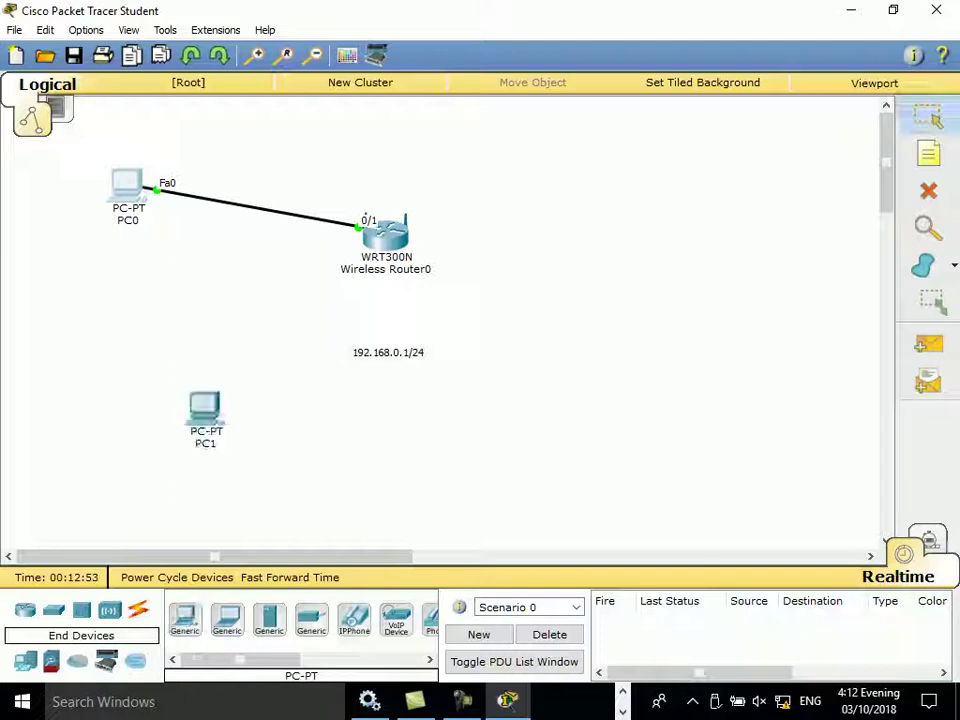
Step: Cable PC1's FastEthernet0 to the router's Ethernet 2 with a Copper Straight-Through cable
{"action": "left_click", "coordinate": [138, 609]}
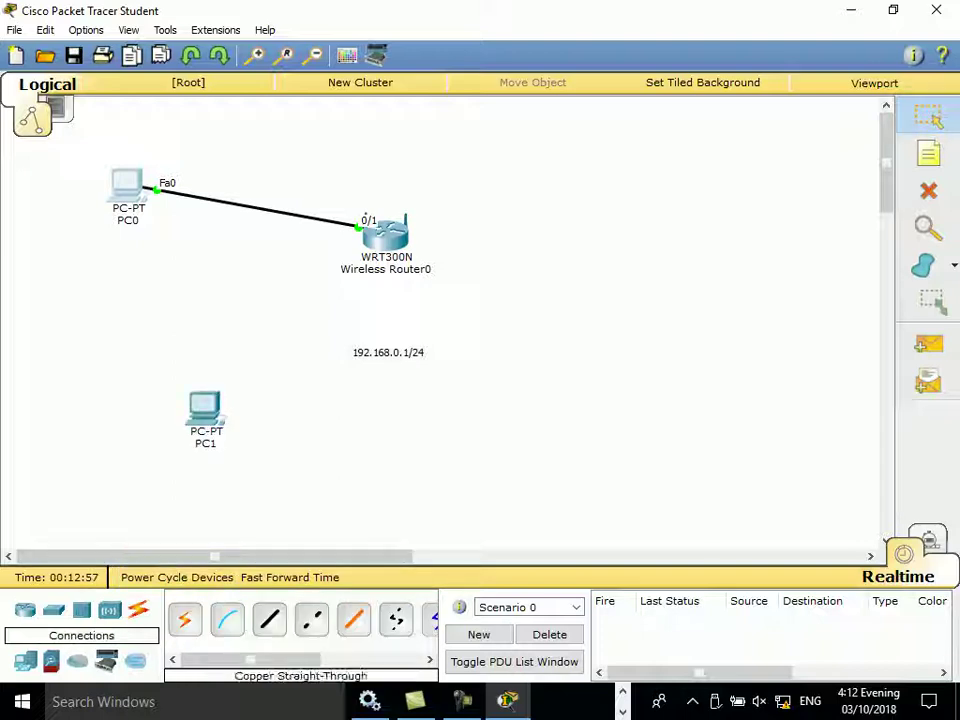
{"action": "left_click", "coordinate": [269, 619]}
{"action": "left_click", "coordinate": [207, 410]}
{"action": "left_click", "coordinate": [274, 439]}
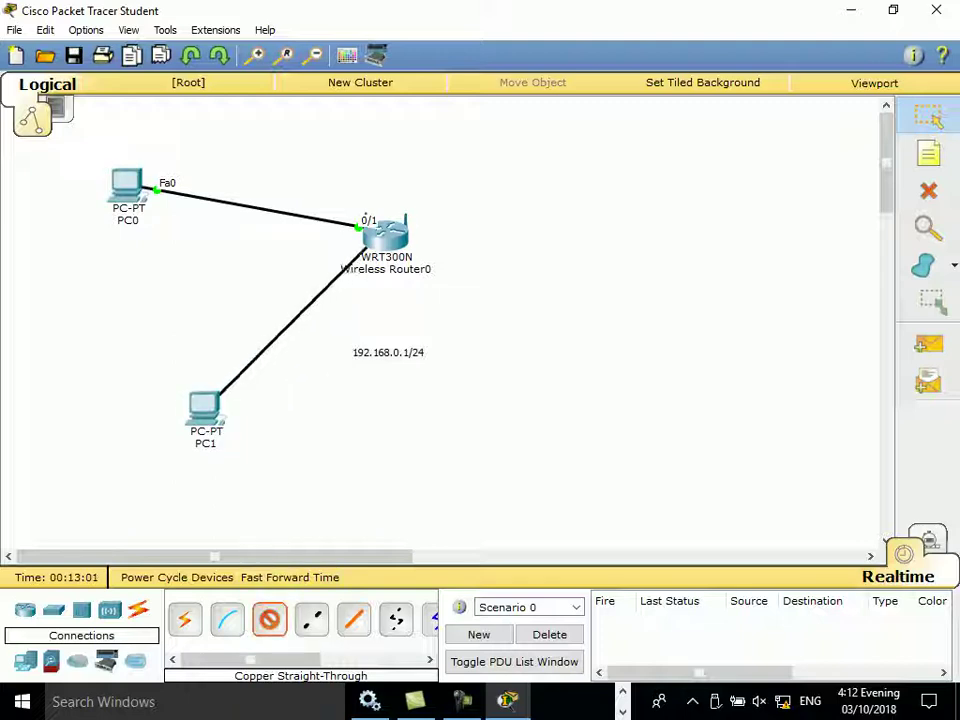
{"action": "left_click", "coordinate": [375, 240]}
{"action": "left_click", "coordinate": [433, 272]}
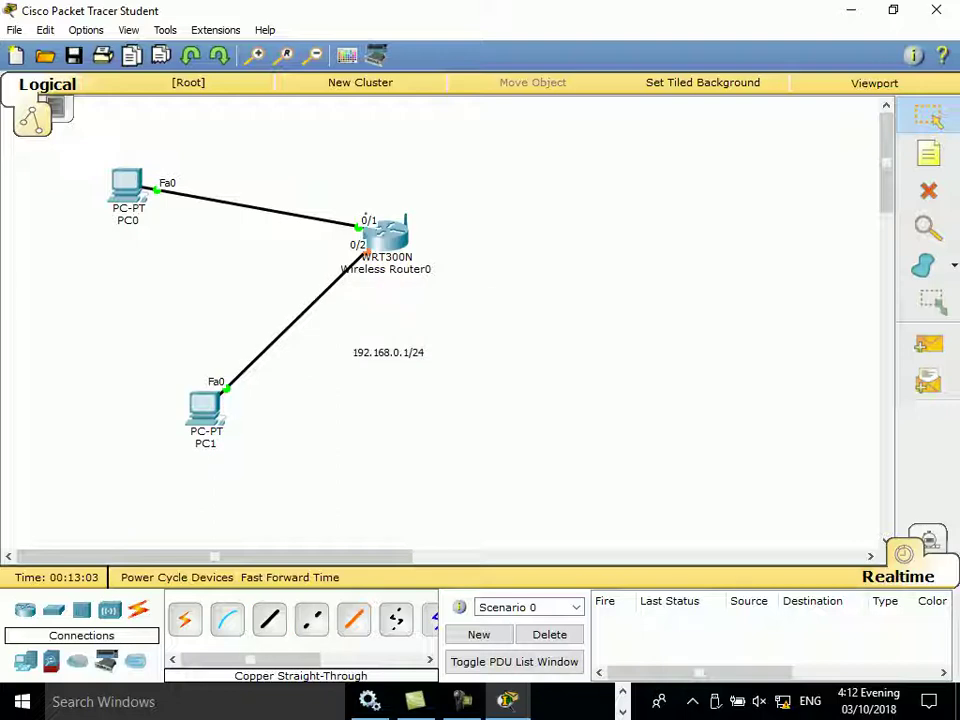
Step: Set PC1's IP Configuration to DHCP, toggling through Static, and close the window
{"action": "left_click", "coordinate": [205, 405]}
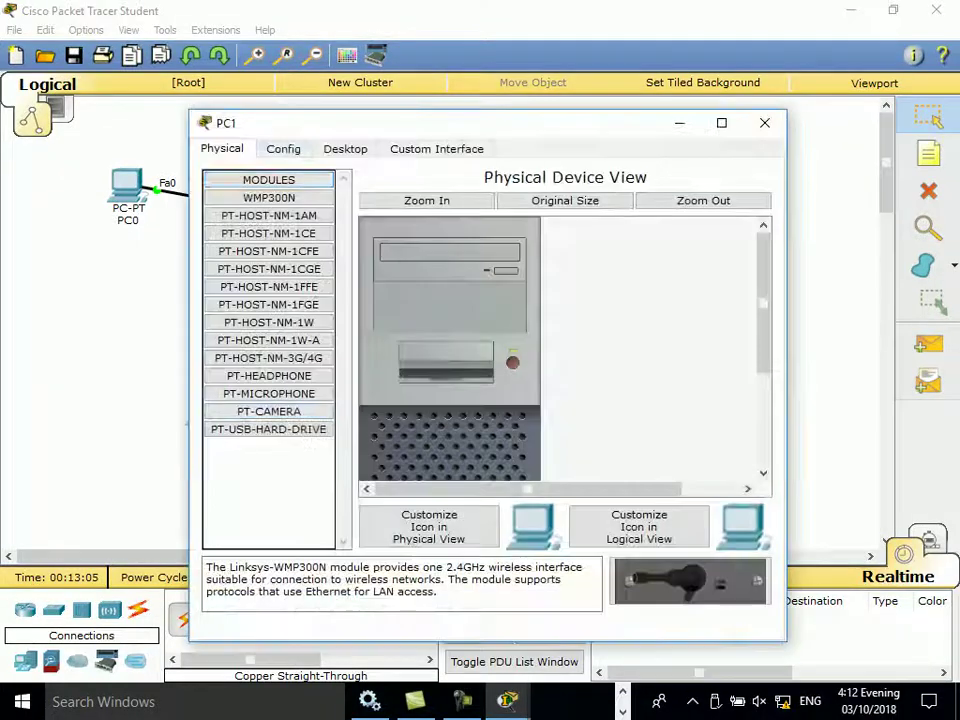
{"action": "left_click", "coordinate": [345, 148]}
{"action": "left_click", "coordinate": [259, 214]}
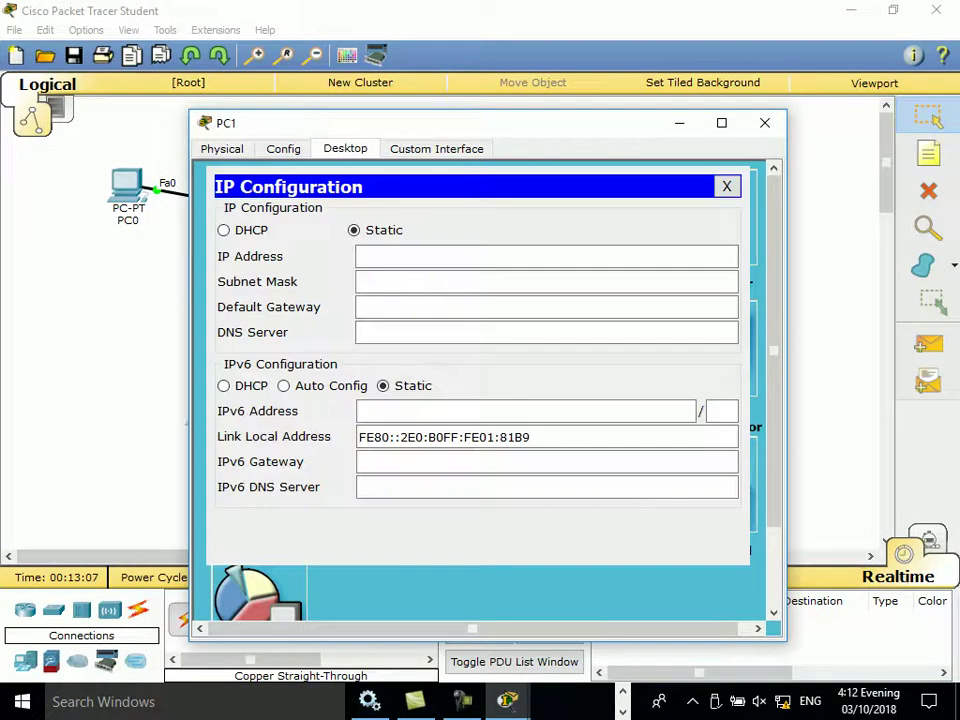
{"action": "left_click", "coordinate": [224, 230]}
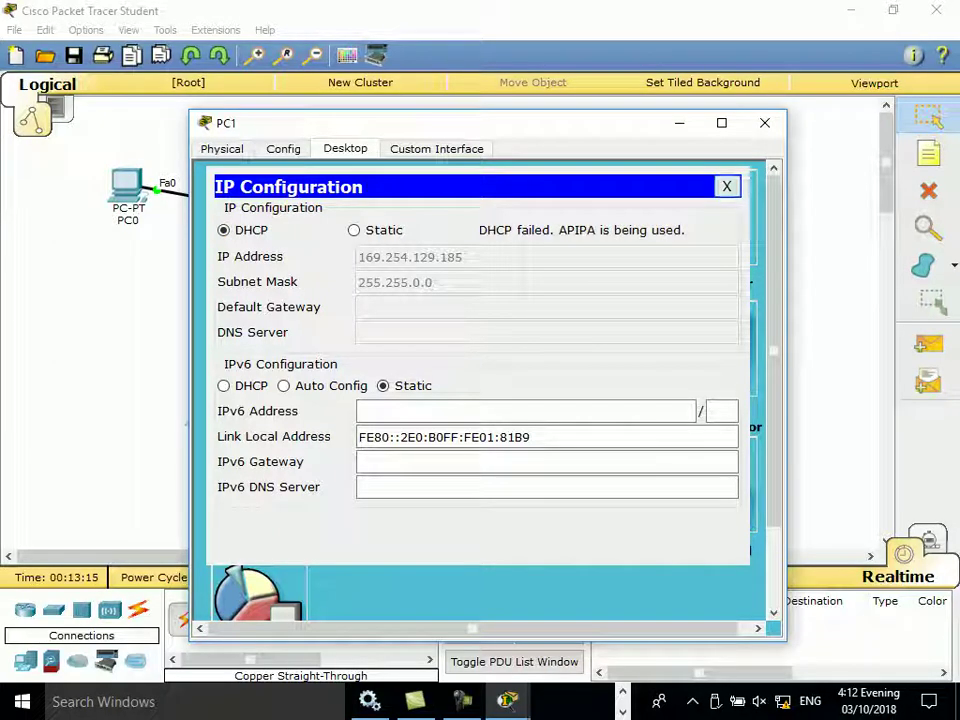
{"action": "left_click", "coordinate": [354, 230]}
{"action": "left_click", "coordinate": [223, 230]}
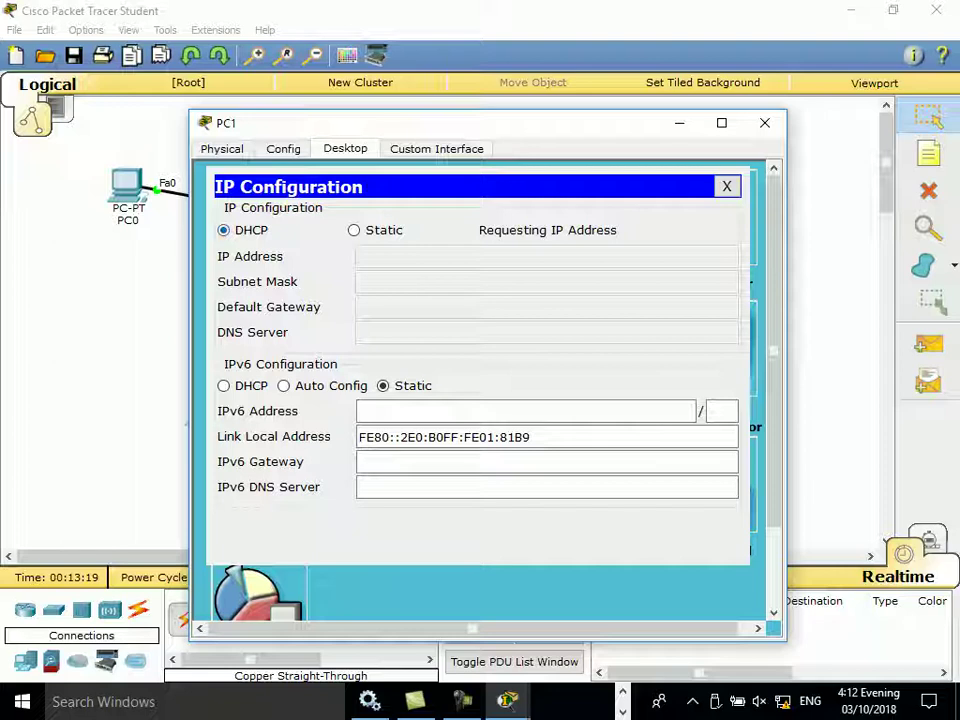
{"action": "left_click", "coordinate": [765, 122]}
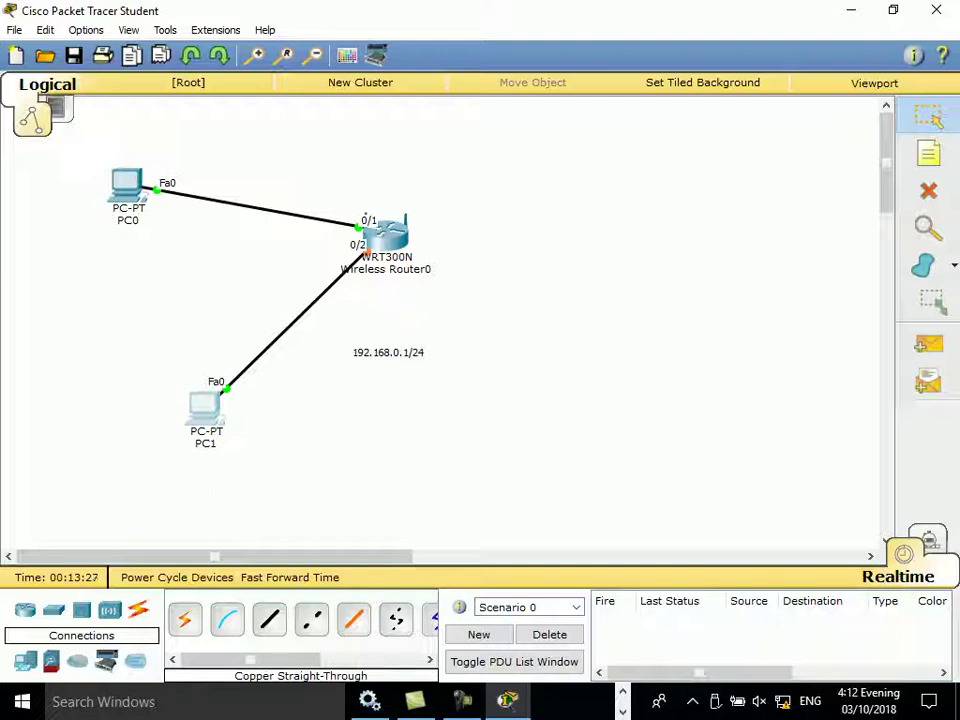
Step: Reopen PC1's IP Configuration and reselect DHCP after switching to Static
{"action": "left_click", "coordinate": [205, 405]}
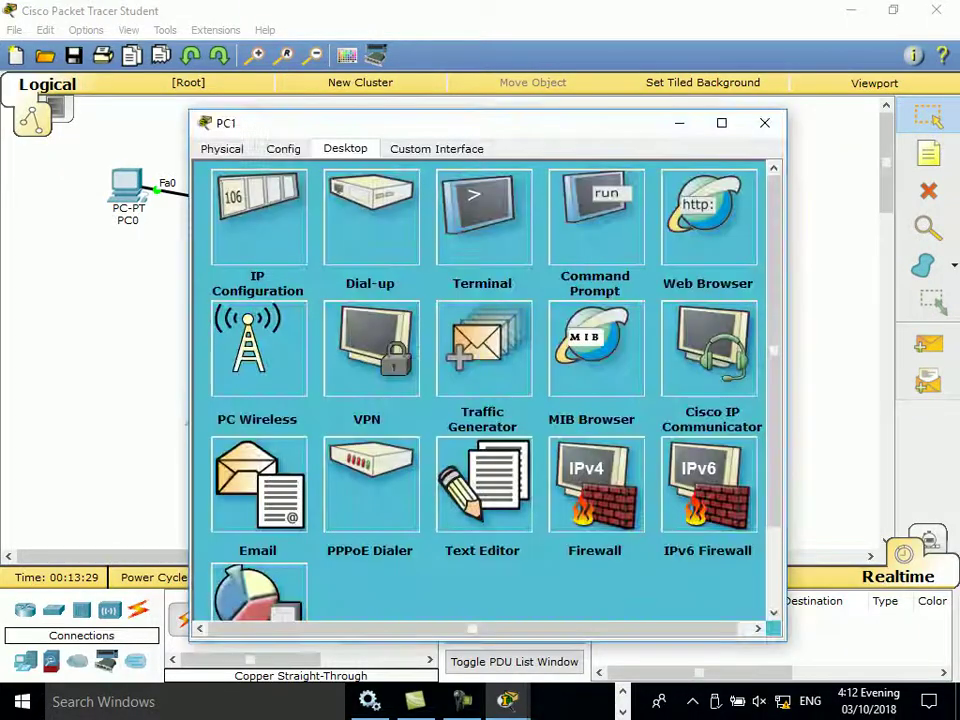
{"action": "left_click", "coordinate": [255, 225]}
{"action": "left_click", "coordinate": [353, 230]}
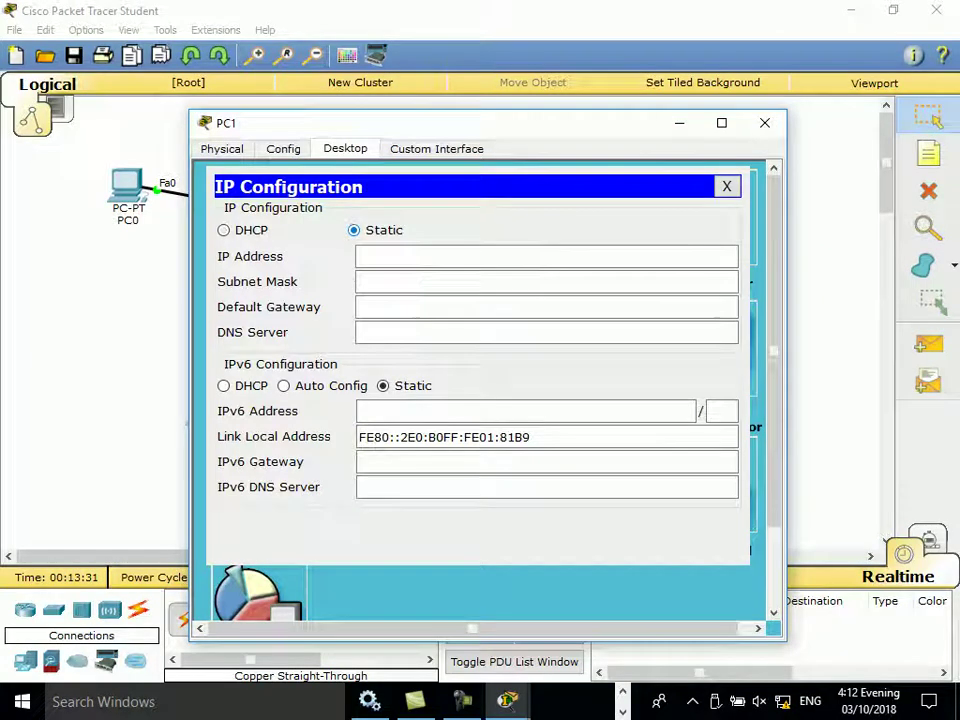
{"action": "left_click", "coordinate": [223, 230]}
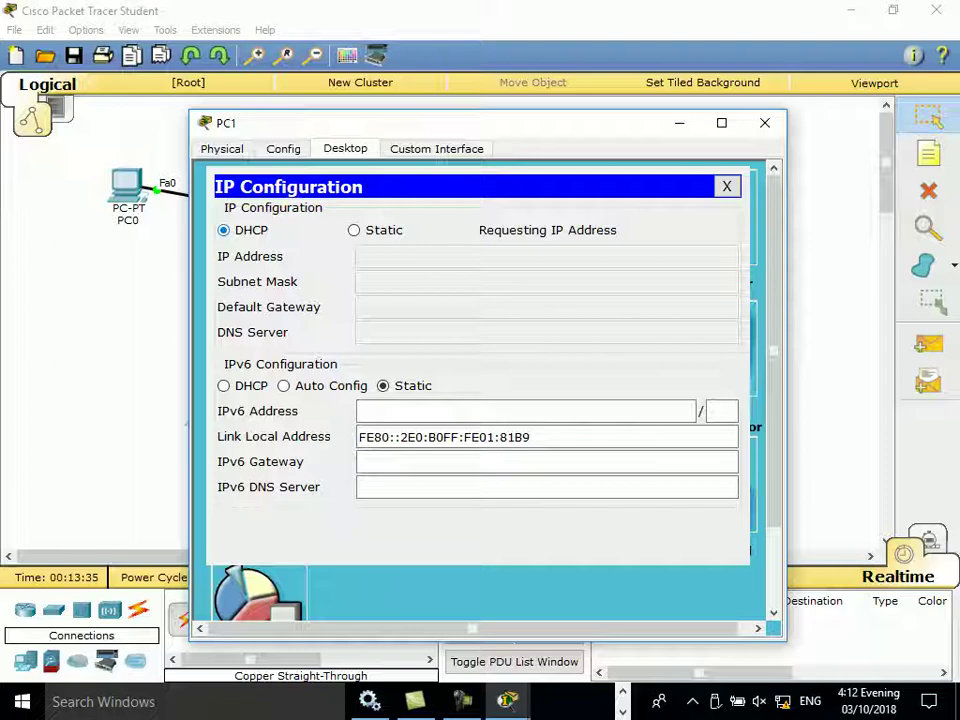
Step: Release PC1's IP address with ipconfig /release in the Command Prompt
{"action": "left_click", "coordinate": [727, 186]}
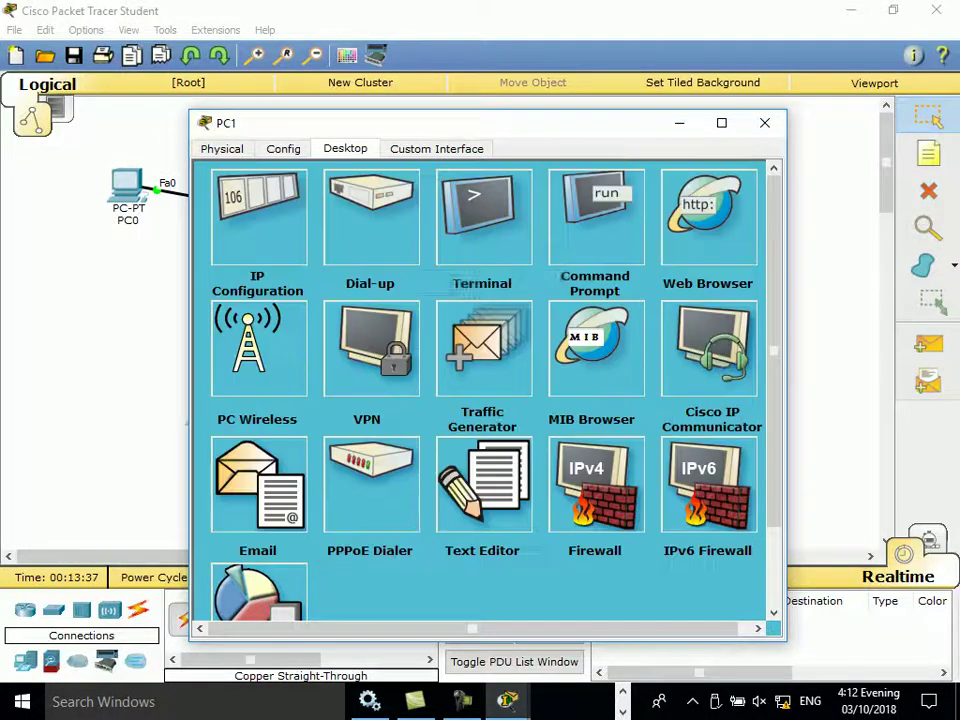
{"action": "left_click", "coordinate": [595, 215]}
{"action": "type", "text": "ipconfig /re;e"}
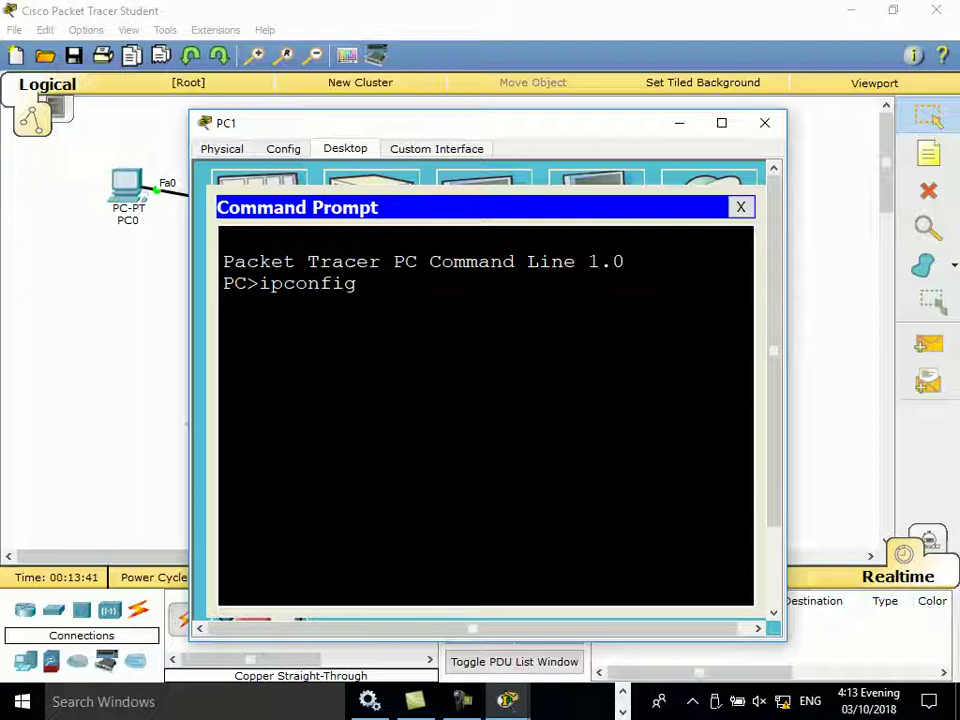
{"action": "key", "text": "BackSpace"}
{"action": "key", "text": "BackSpace"}
{"action": "type", "text": "lease"}
{"action": "key", "text": "Return"}
Step: Run ipconfig /renew to obtain 192.168.0.101 with gateway 192.168.0.1, then close PC1
{"action": "key", "text": "Up"}
{"action": "key", "text": "BackSpace"}
{"action": "key", "text": "BackSpace"}
{"action": "key", "text": "BackSpace"}
{"action": "key", "text": "BackSpace"}
{"action": "key", "text": "BackSpace"}
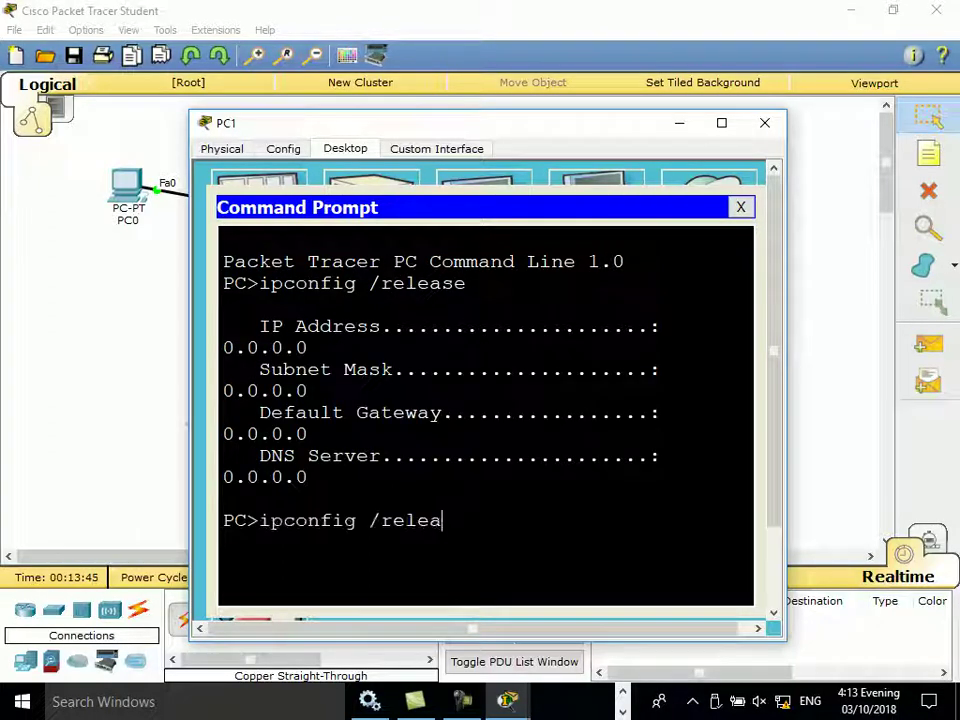
{"action": "type", "text": "new"}
{"action": "key", "text": "Return"}
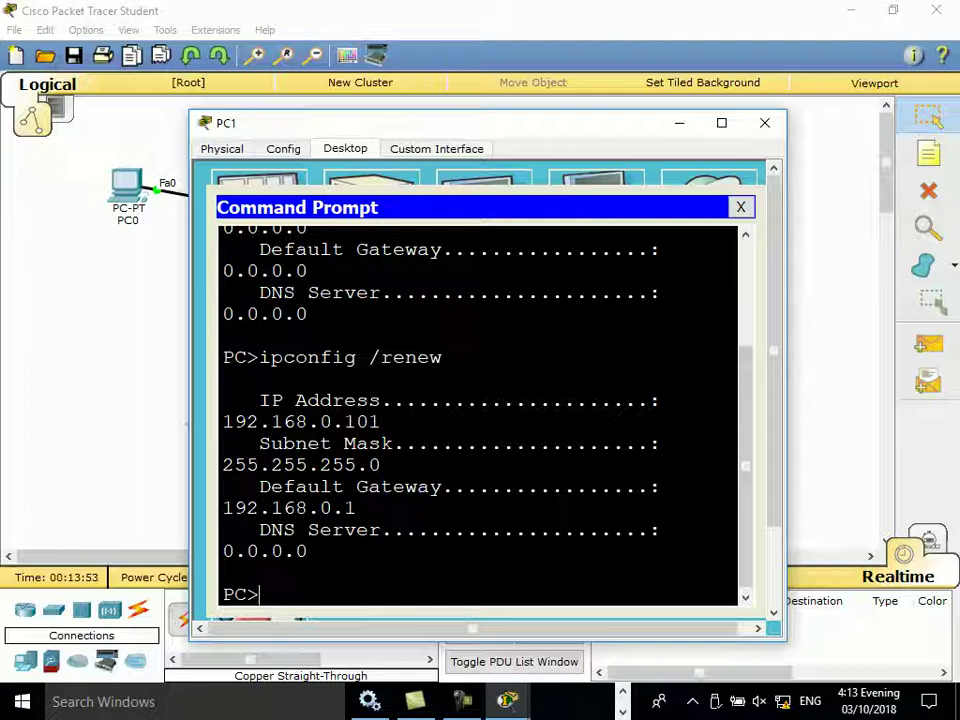
{"action": "left_click", "coordinate": [765, 122]}
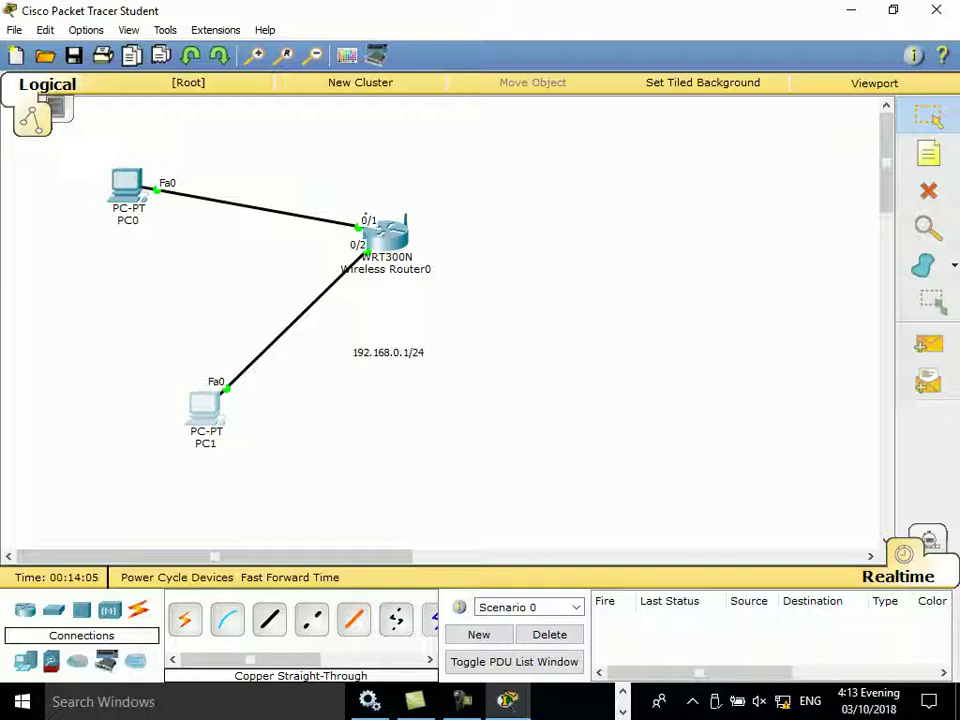
Step: Close Wireless Router0's window and launch PC0's Web Browser
{"action": "left_click", "coordinate": [370, 222]}
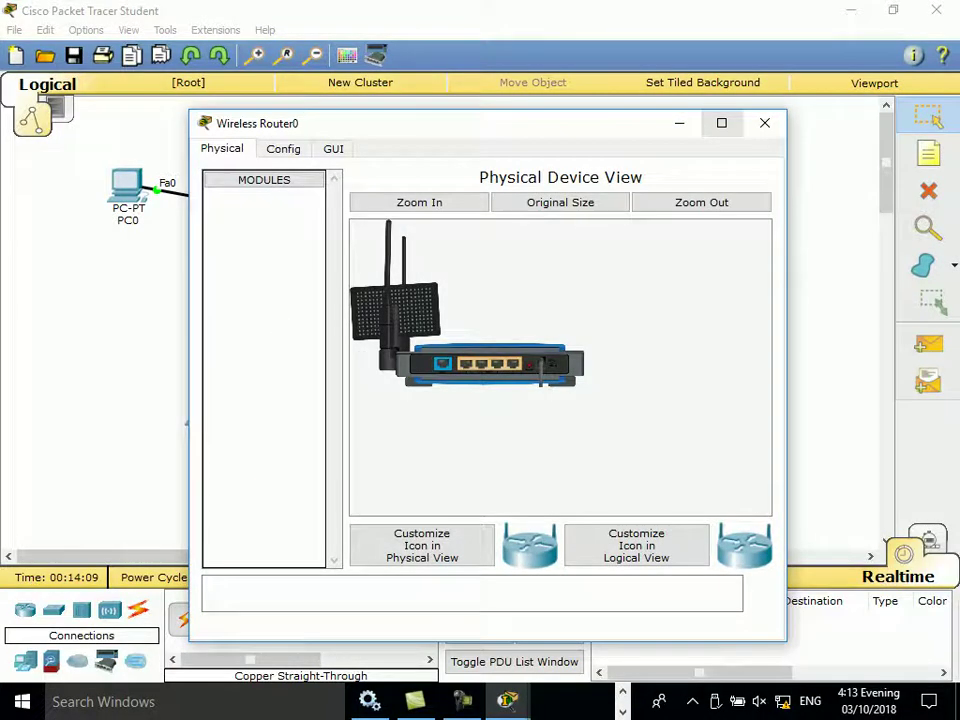
{"action": "key", "text": "alt+F4"}
{"action": "left_click", "coordinate": [127, 188]}
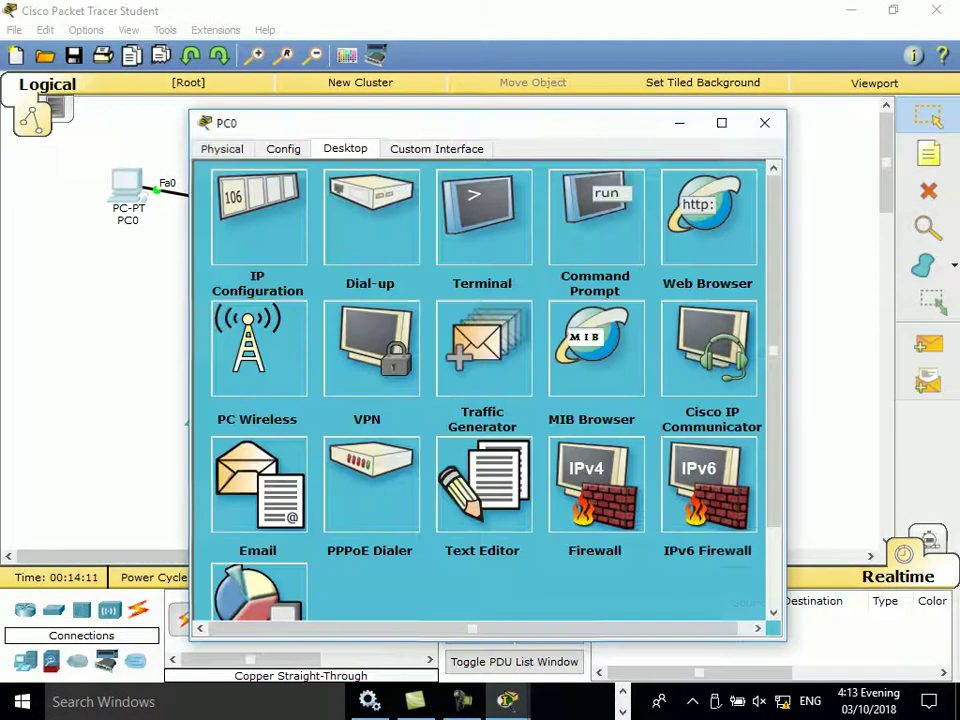
{"action": "left_click", "coordinate": [708, 215]}
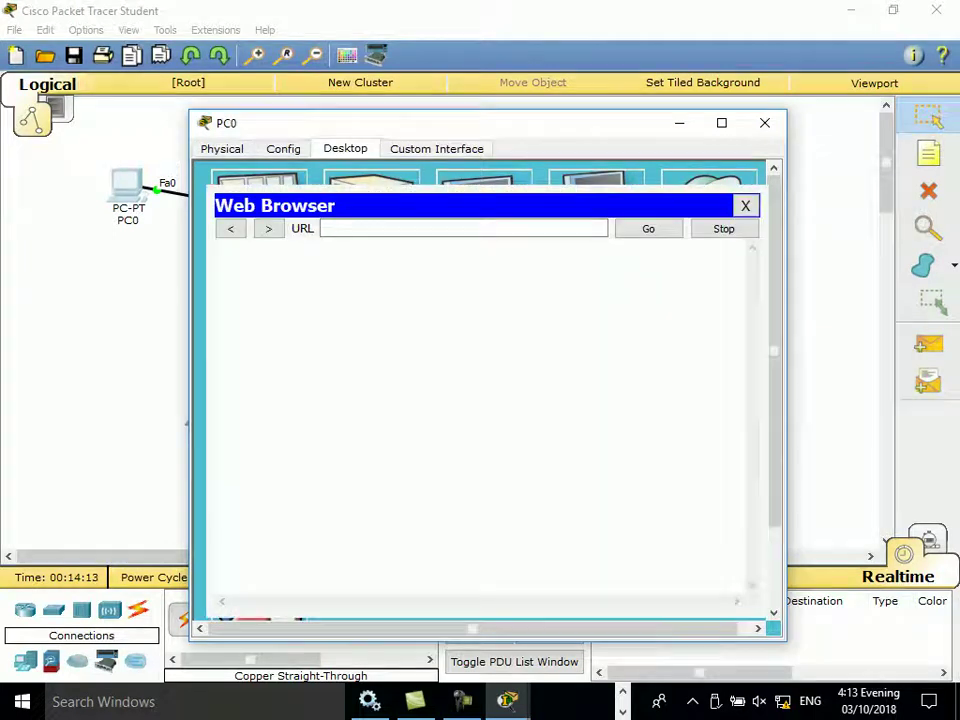
Step: Browse to 192.168.0.1 and sign in with the router's username and password
{"action": "type", "text": "192."}
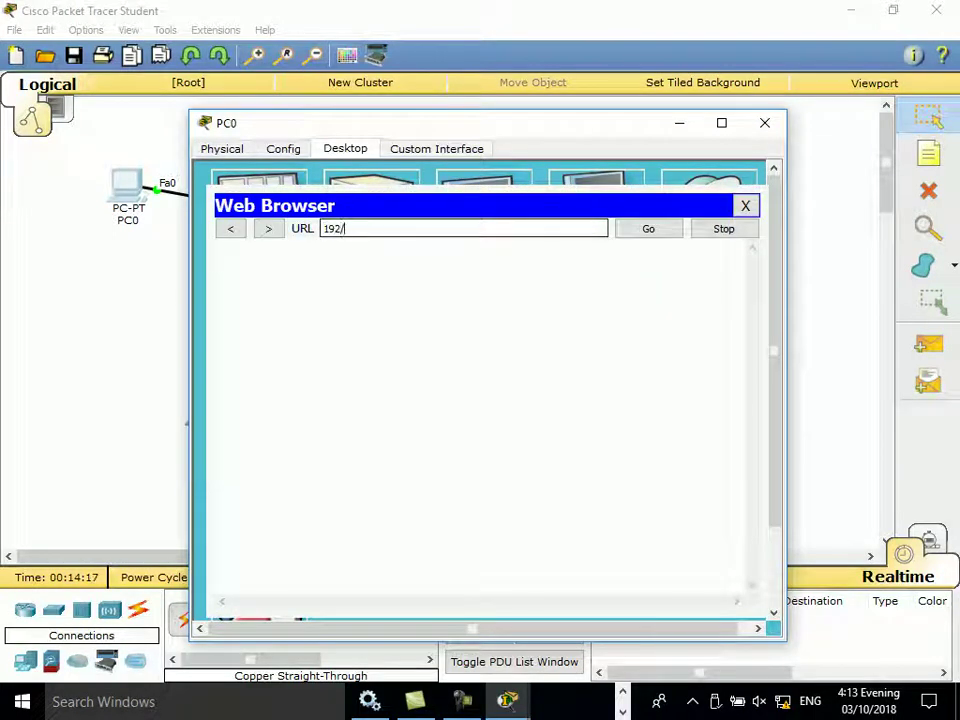
{"action": "type", "text": "168.0.1"}
{"action": "key", "text": "Return"}
{"action": "type", "text": "admin"}
{"action": "key", "text": "Tab"}
{"action": "type", "text": "admin"}
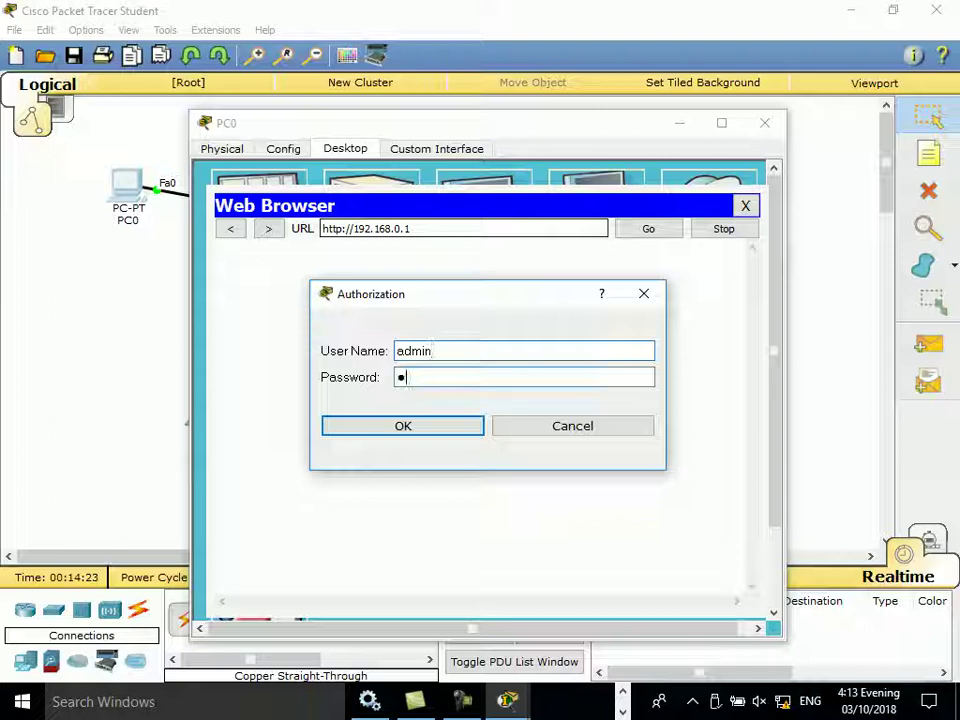
{"action": "key", "text": "Return"}
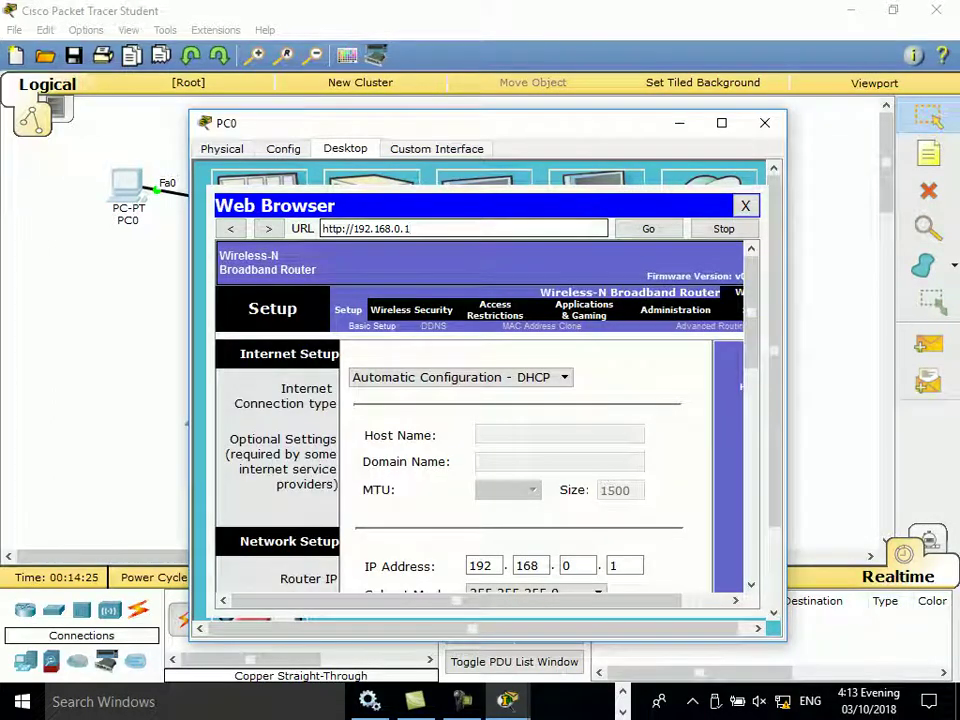
Step: Maximize PC0's window so the router's setup page is fully visible
{"action": "key", "text": "super+Up"}
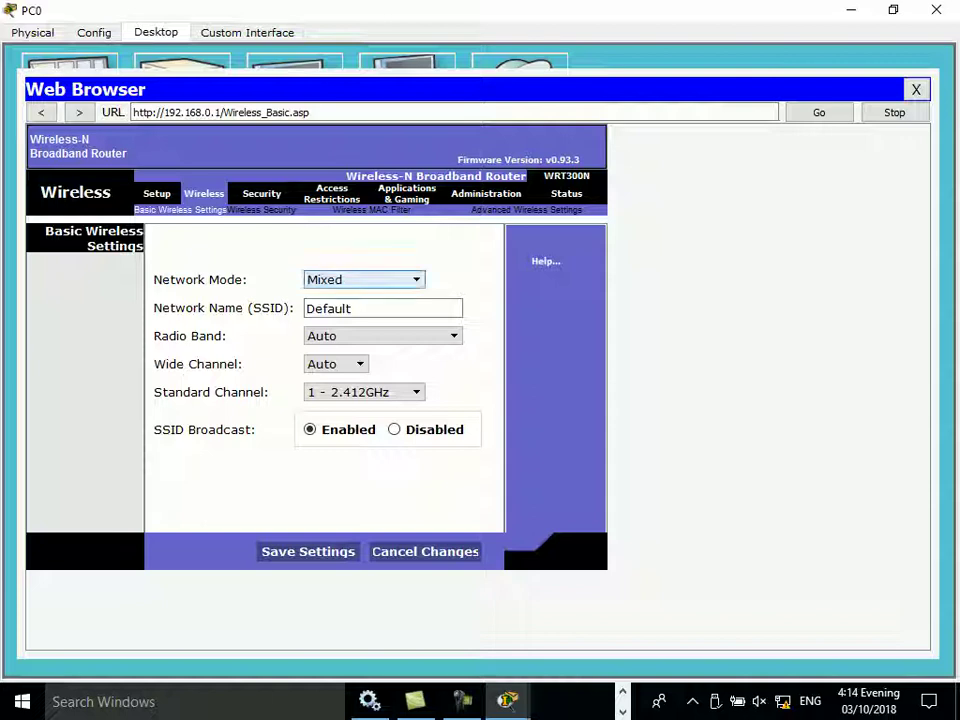
Step: Expand the Network Mode dropdown to view the wireless modes, with Mixed selected
{"action": "left_click", "coordinate": [364, 279]}
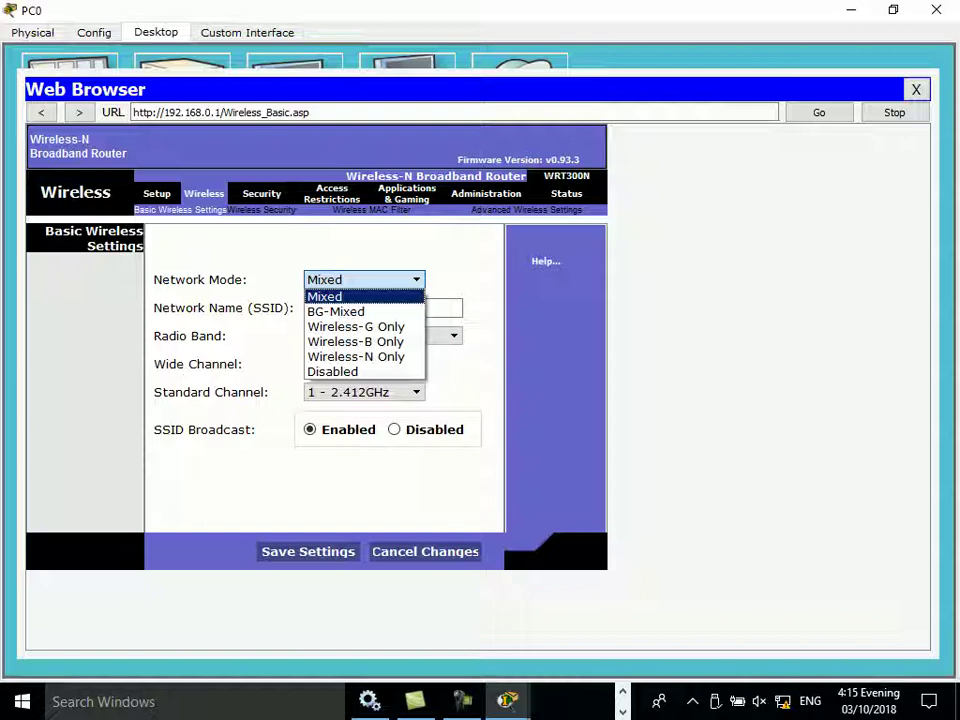
{"action": "key", "text": "Escape"}
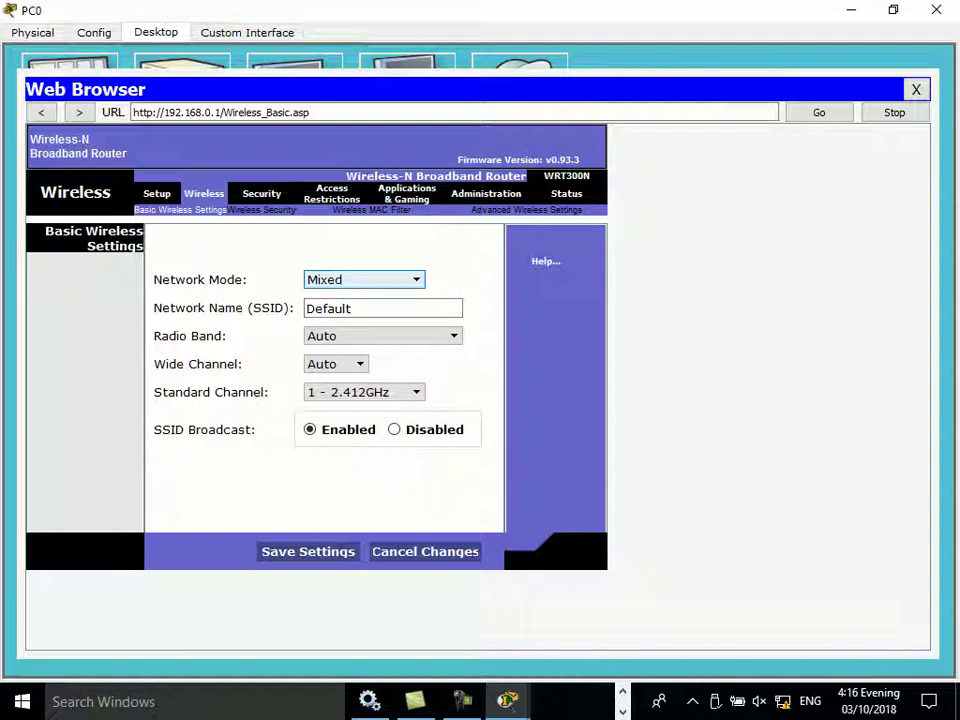
{"action": "left_click", "coordinate": [352, 308]}
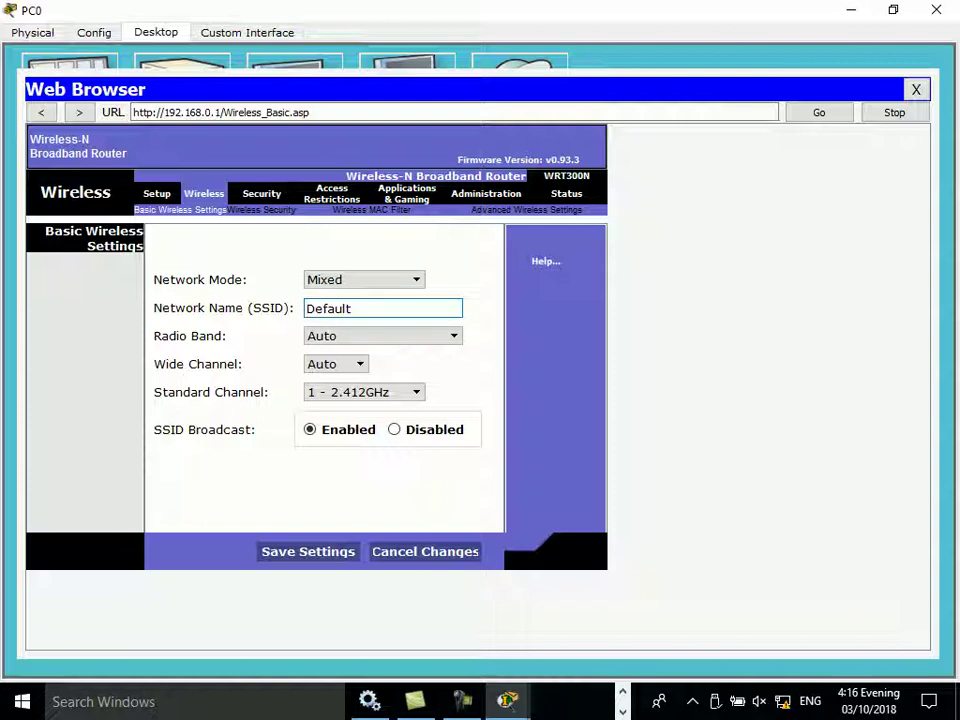
{"action": "left_click", "coordinate": [783, 701]}
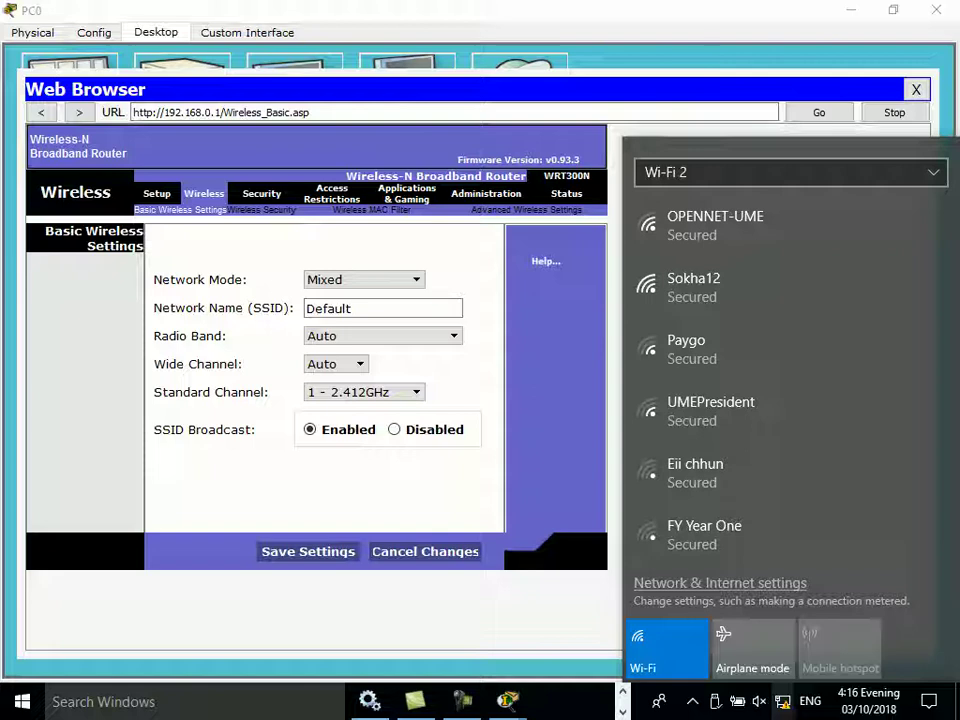
{"action": "left_click", "coordinate": [352, 308]}
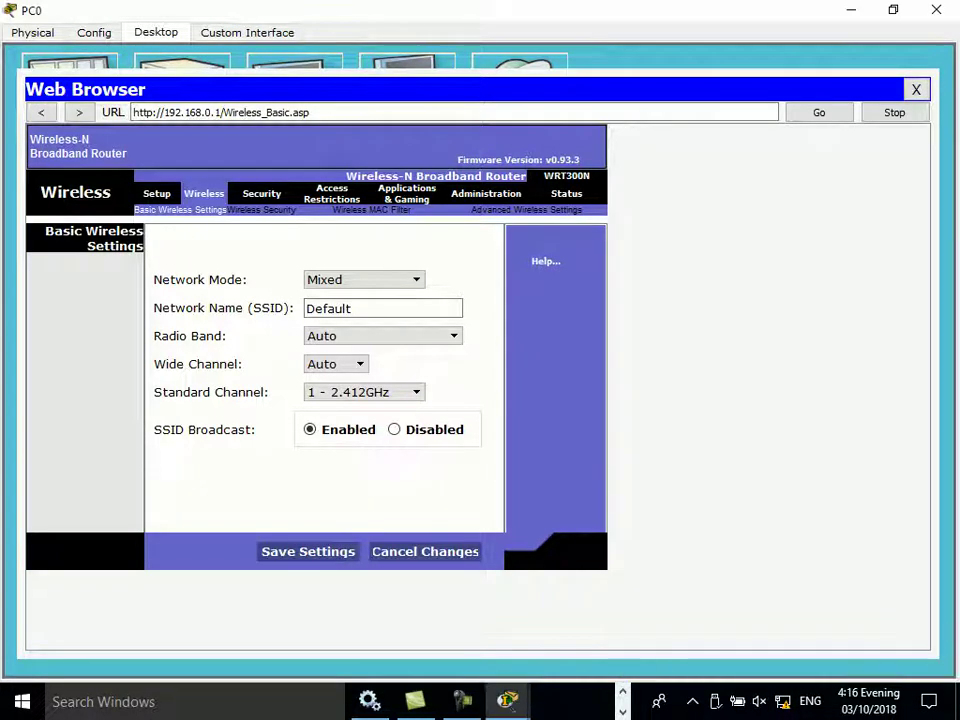
{"action": "key", "text": "ctrl+a"}
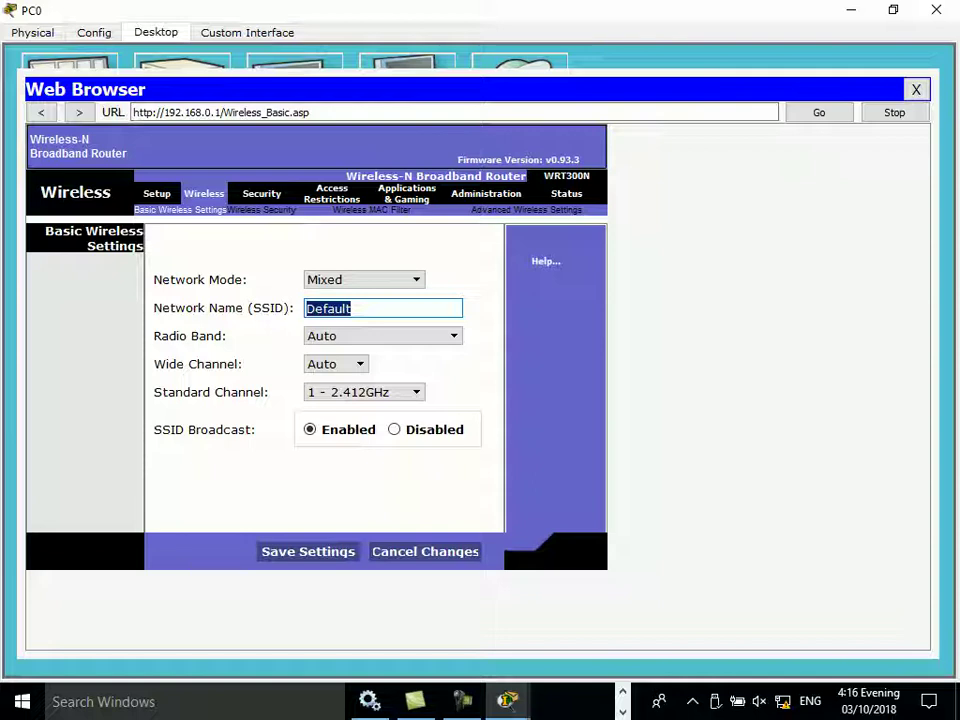
Step: Enter HELLO as the Network Name (SSID), leaving Radio Band and Wide Channel on Auto
{"action": "type", "text": "HELLO"}
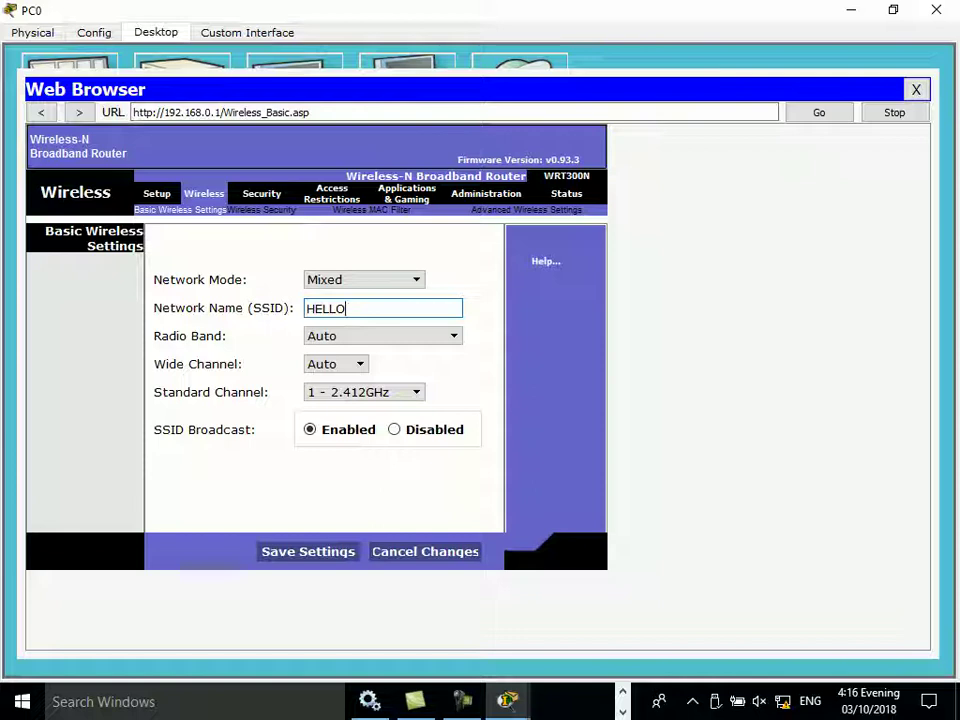
{"action": "key", "text": "Tab"}
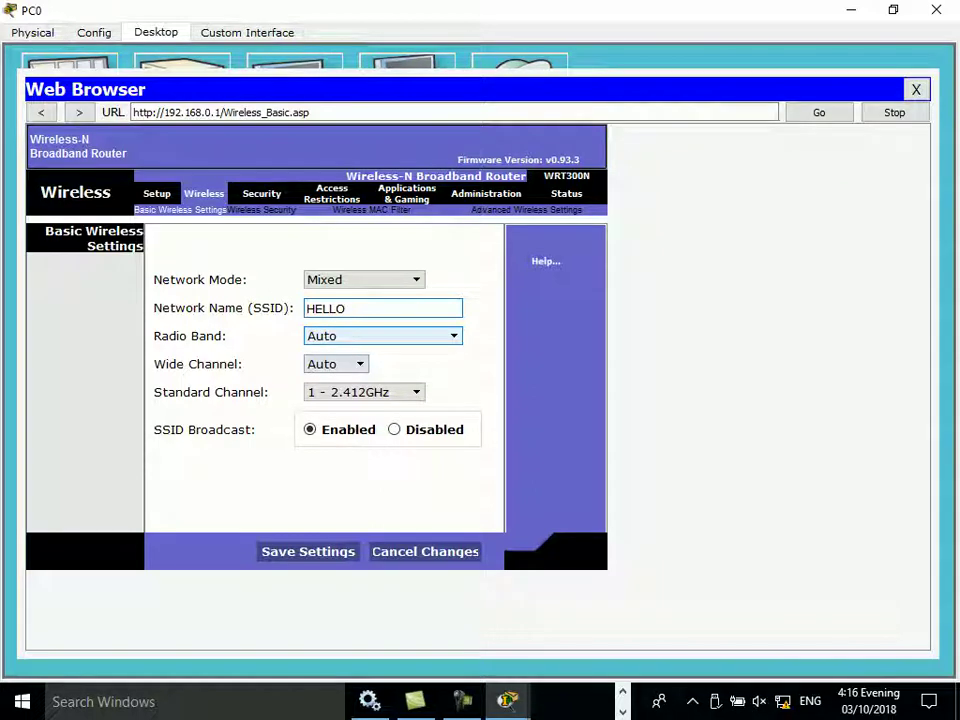
{"action": "key", "text": "alt+Down"}
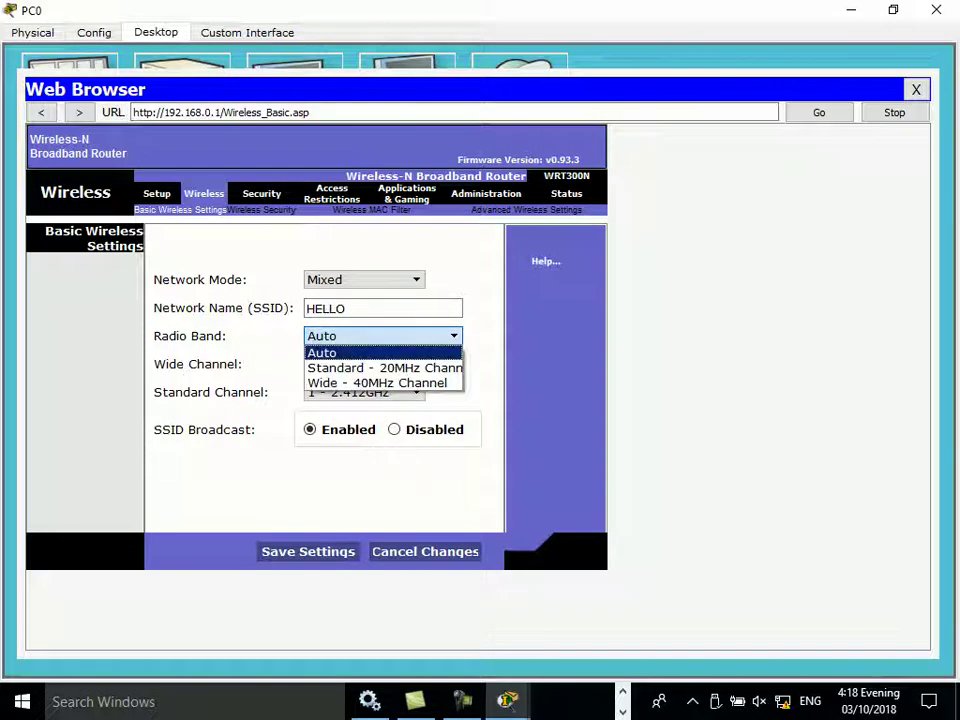
{"action": "key", "text": "Return"}
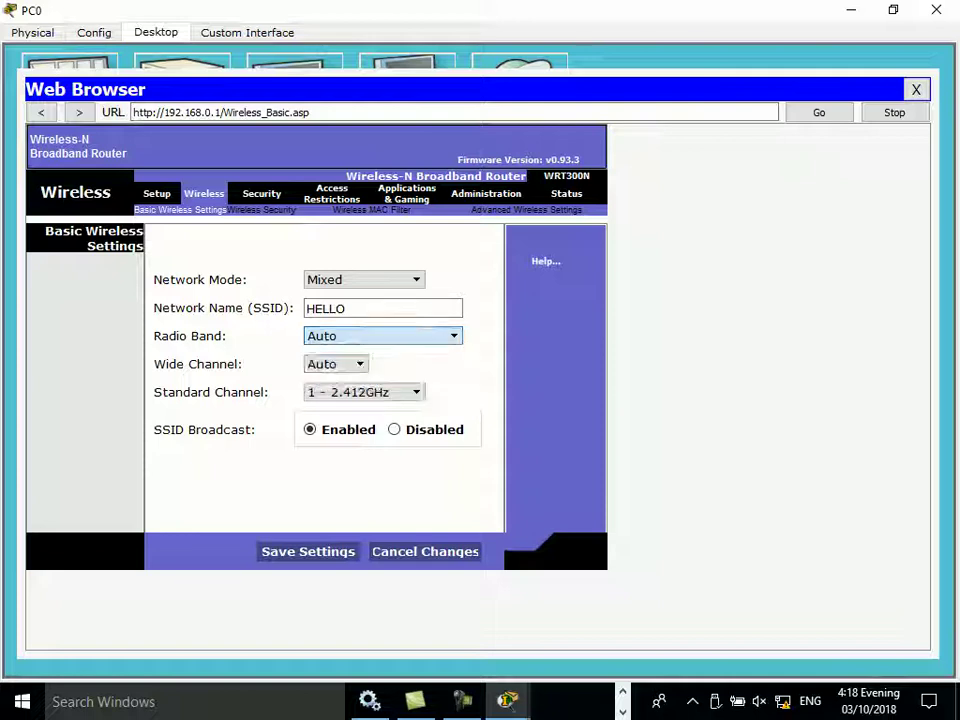
{"action": "key", "text": "Tab"}
{"action": "key", "text": "alt+Down"}
{"action": "key", "text": "Return"}
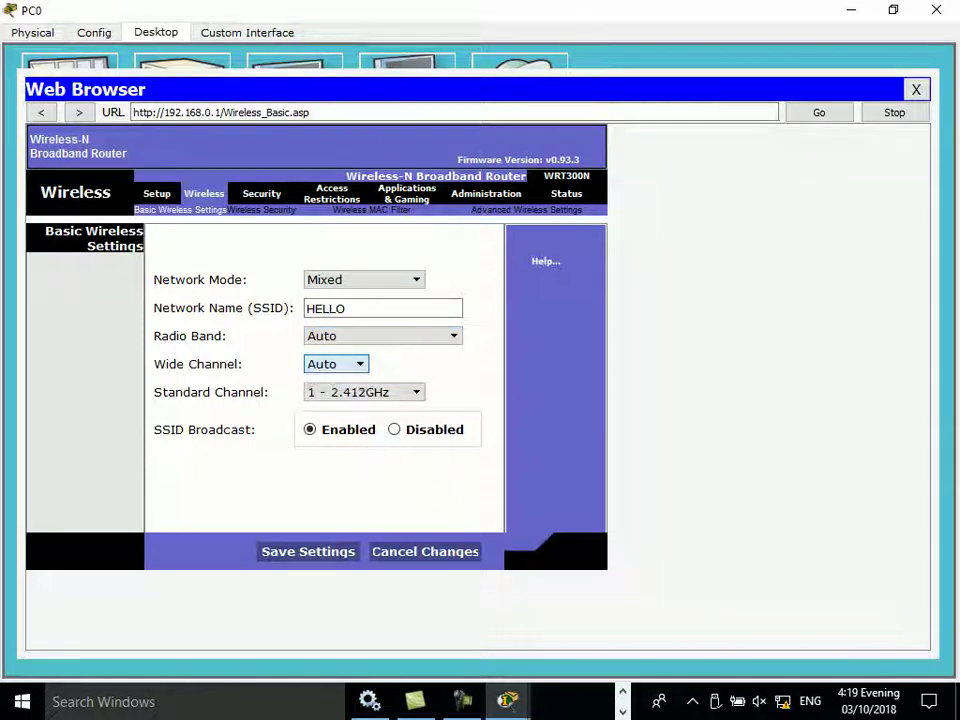
{"action": "key", "text": "Tab"}
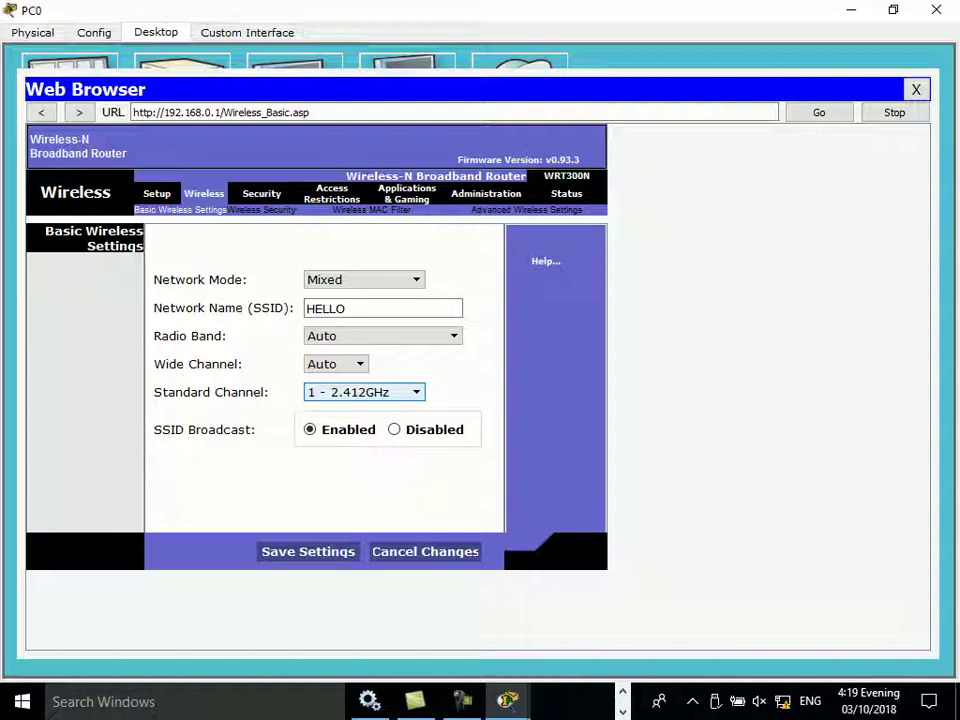
{"action": "key", "text": "alt+Down"}
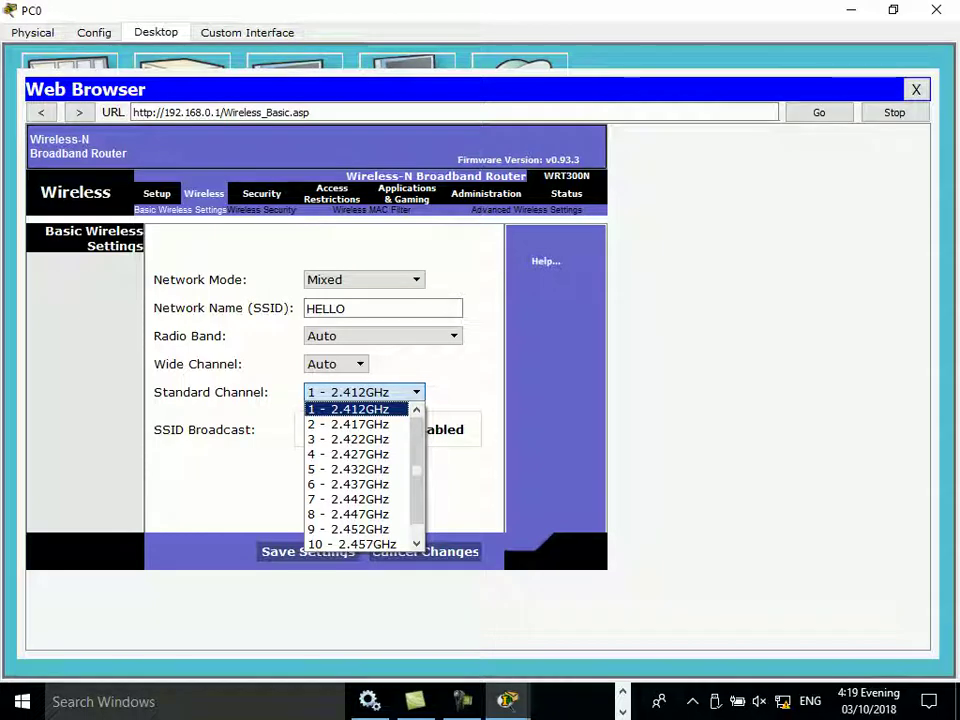
Step: Review the Standard Channel list and leave it on 1 - 2.412GHz
{"action": "key", "text": "Down"}
{"action": "scroll", "coordinate": [364, 476], "scroll_direction": "down", "scroll_amount": 1}
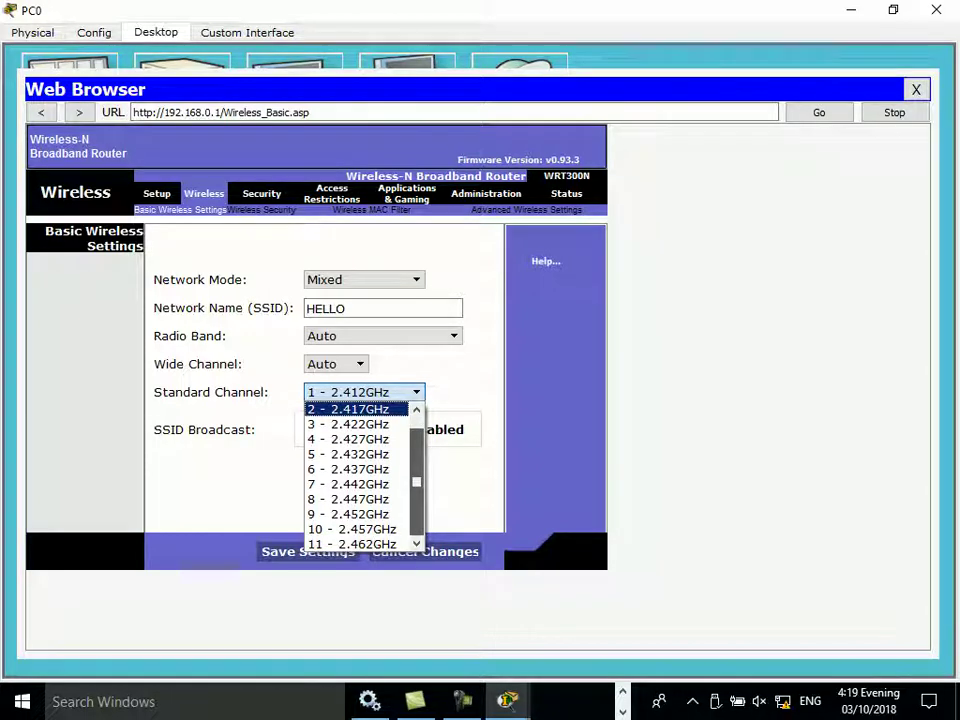
{"action": "scroll", "coordinate": [364, 476], "scroll_direction": "up", "scroll_amount": 1}
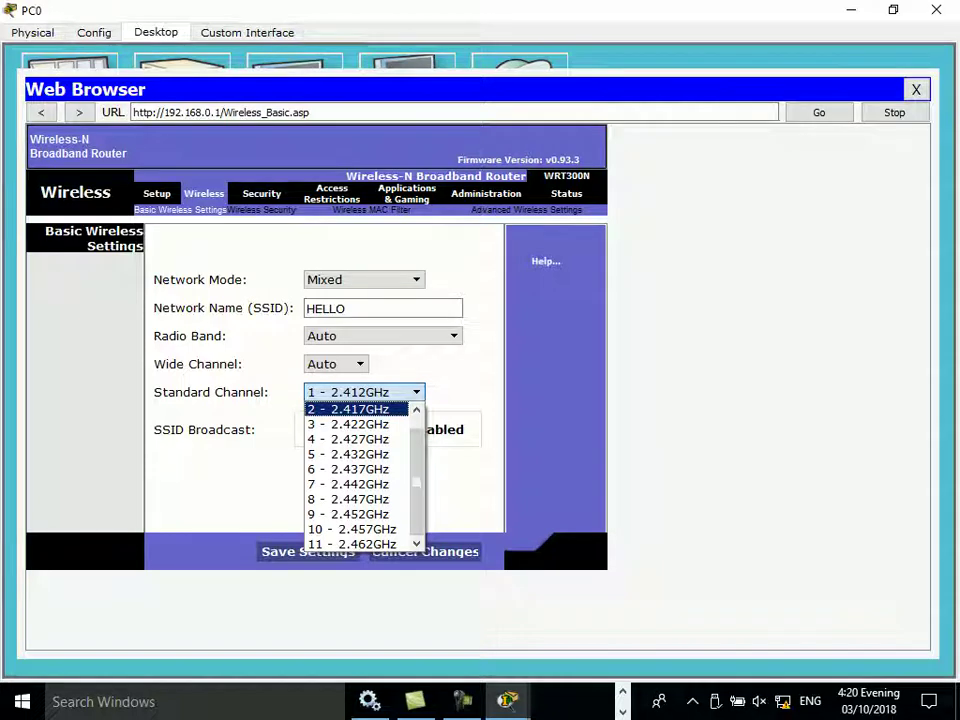
{"action": "key", "text": "Escape"}
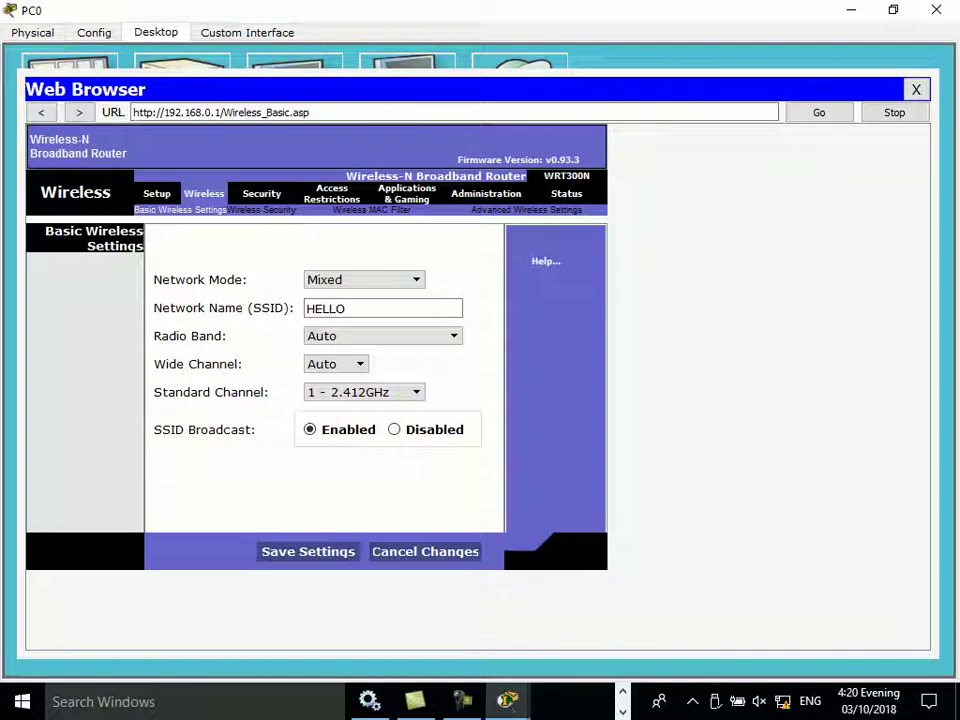
Step: Confirm Network Mode stays Mixed, then close PC0's web browser window
{"action": "left_click", "coordinate": [364, 279]}
{"action": "left_click", "coordinate": [364, 279]}
{"action": "left_click", "coordinate": [364, 279]}
{"action": "key", "text": "Escape"}
{"action": "key", "text": "alt+F4"}
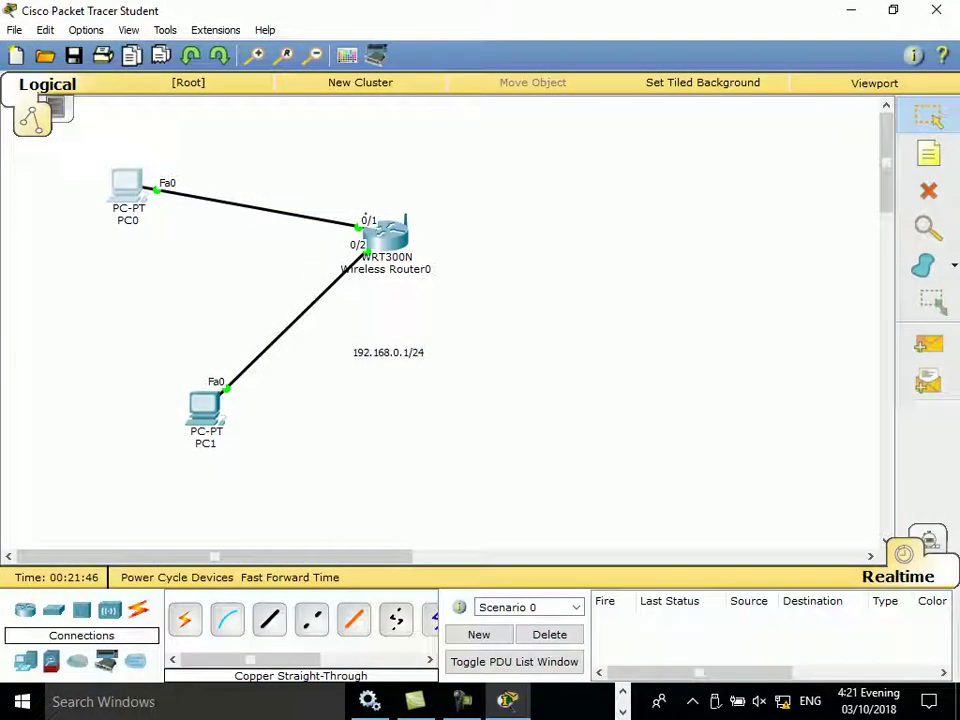
Step: Place a Laptop-PT, Laptop0, right of the router and open its device window
{"action": "left_click", "coordinate": [25, 661]}
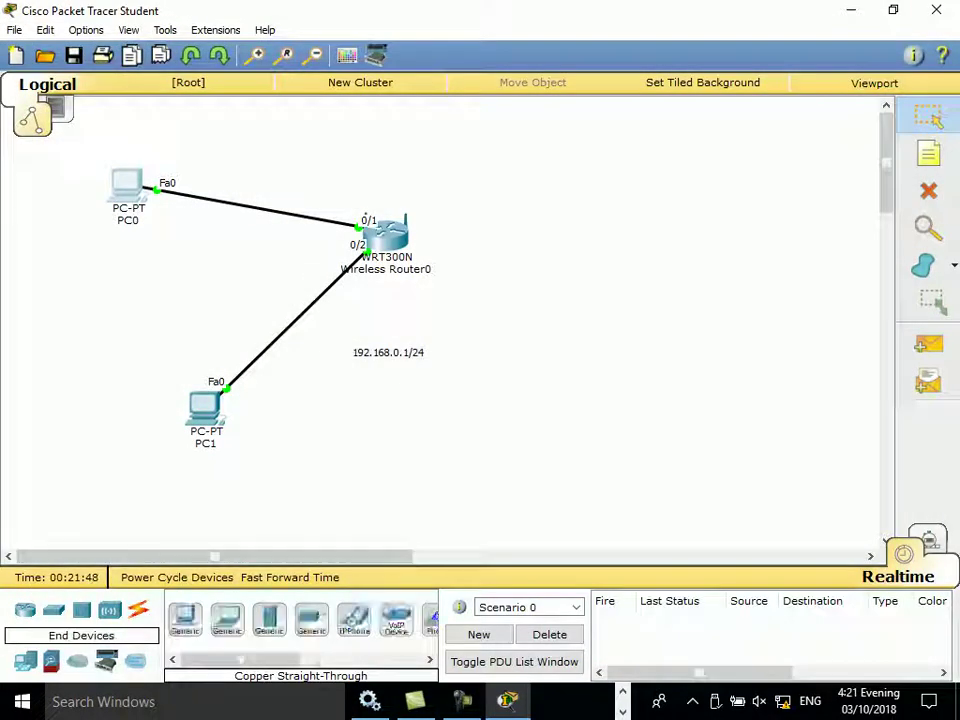
{"action": "left_click", "coordinate": [227, 619]}
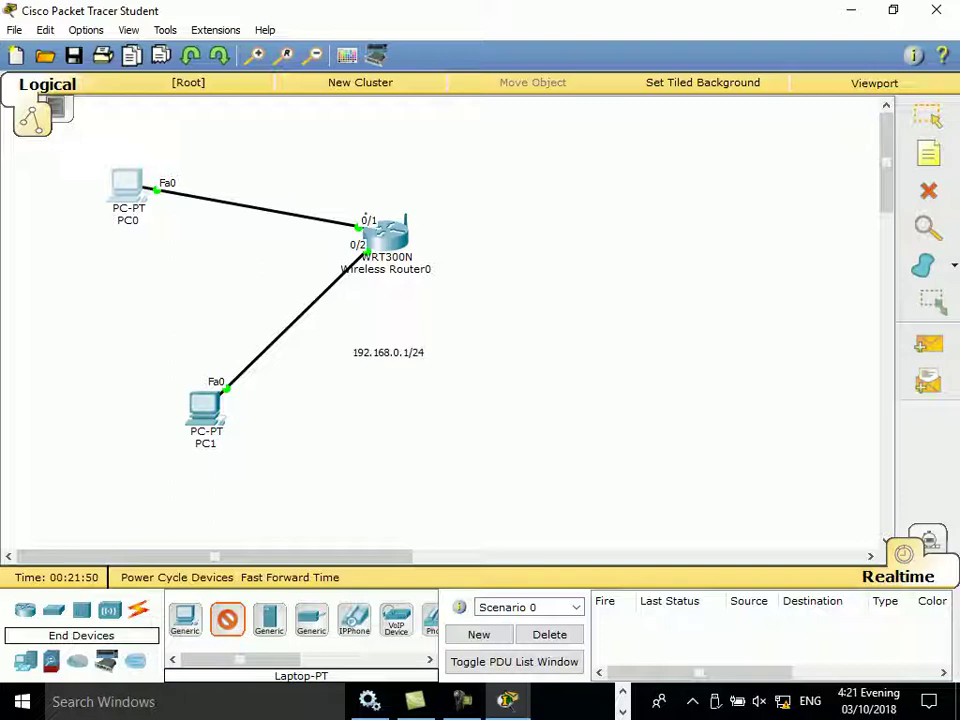
{"action": "left_click", "coordinate": [598, 208]}
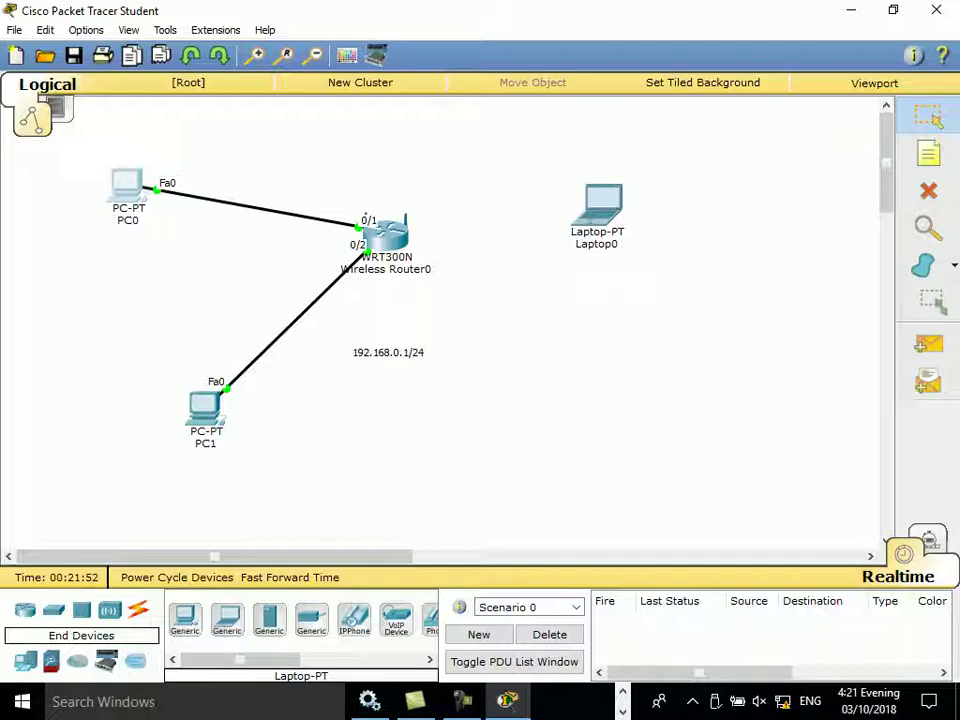
{"action": "left_click", "coordinate": [600, 205]}
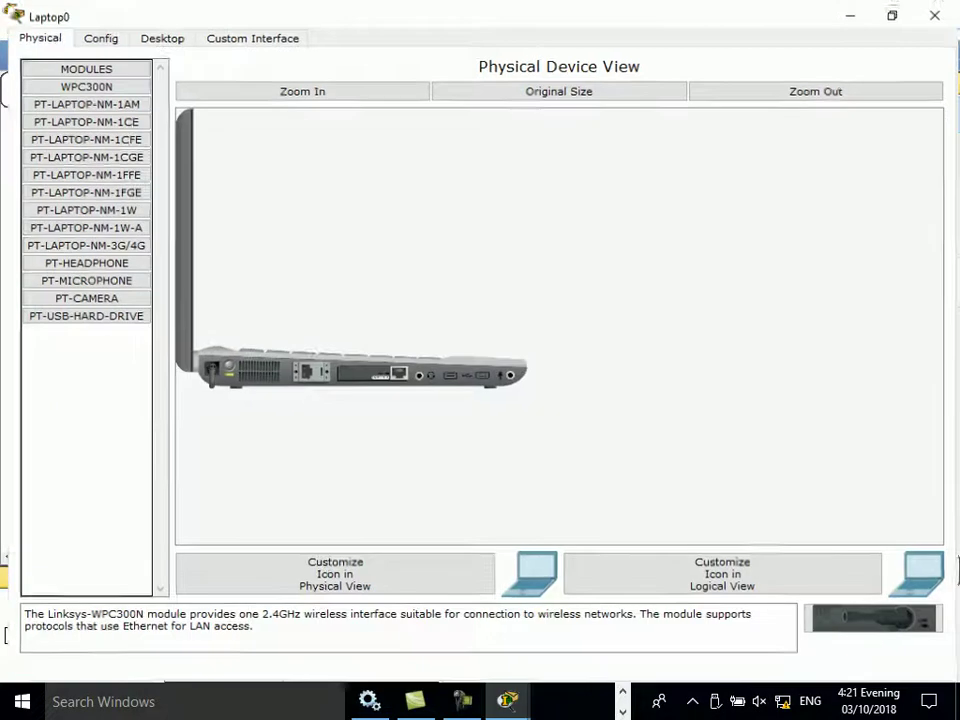
Step: Fit the WPC300N wireless module into Laptop0's empty slot and show its Desktop applications
{"action": "left_click", "coordinate": [721, 122]}
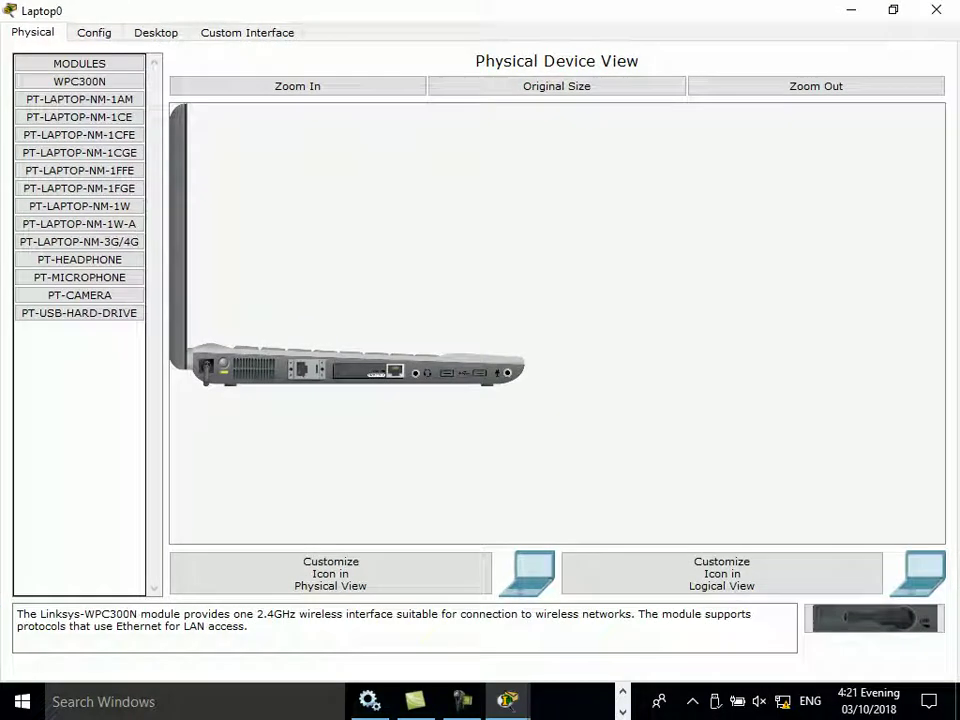
{"action": "left_click", "coordinate": [297, 86]}
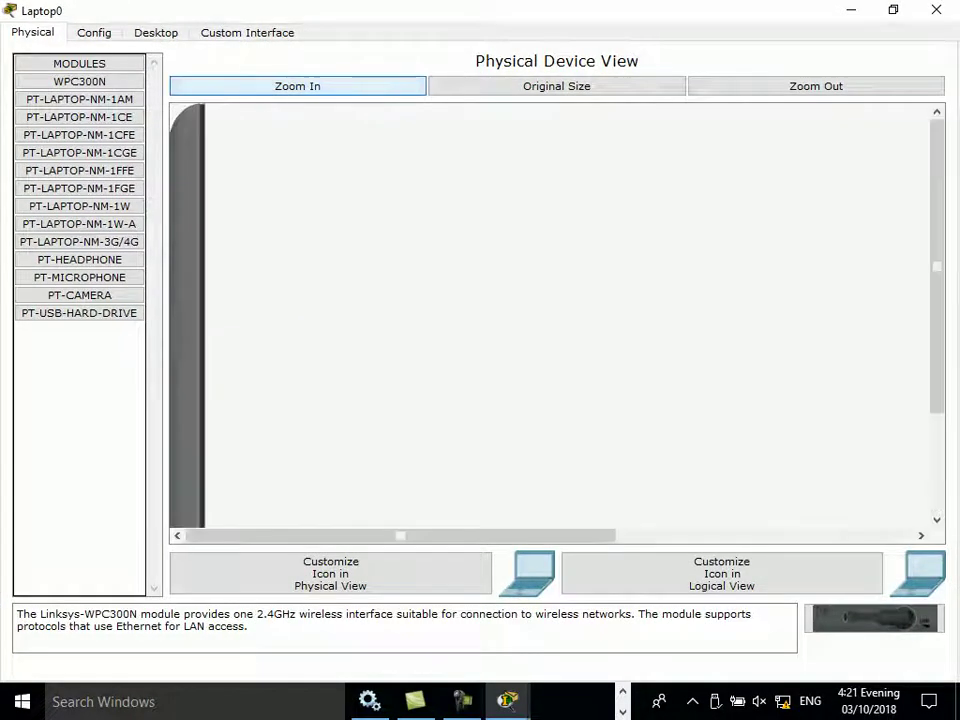
{"action": "scroll", "coordinate": [556, 315], "scroll_direction": "down", "scroll_amount": 3}
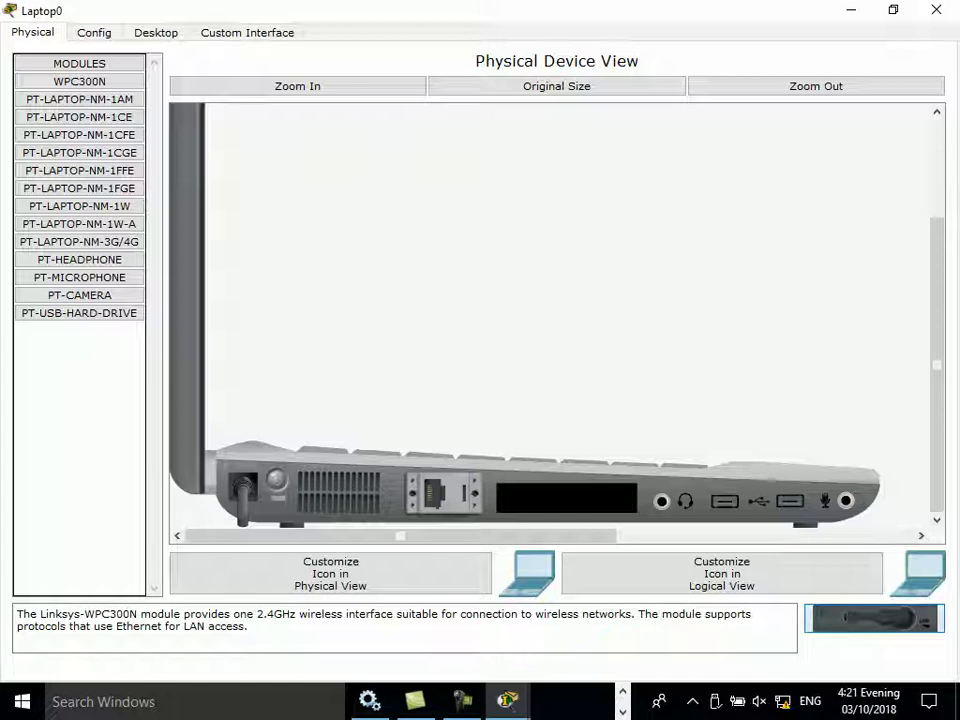
{"action": "left_click_drag", "start_coordinate": [873, 618], "coordinate": [566, 497]}
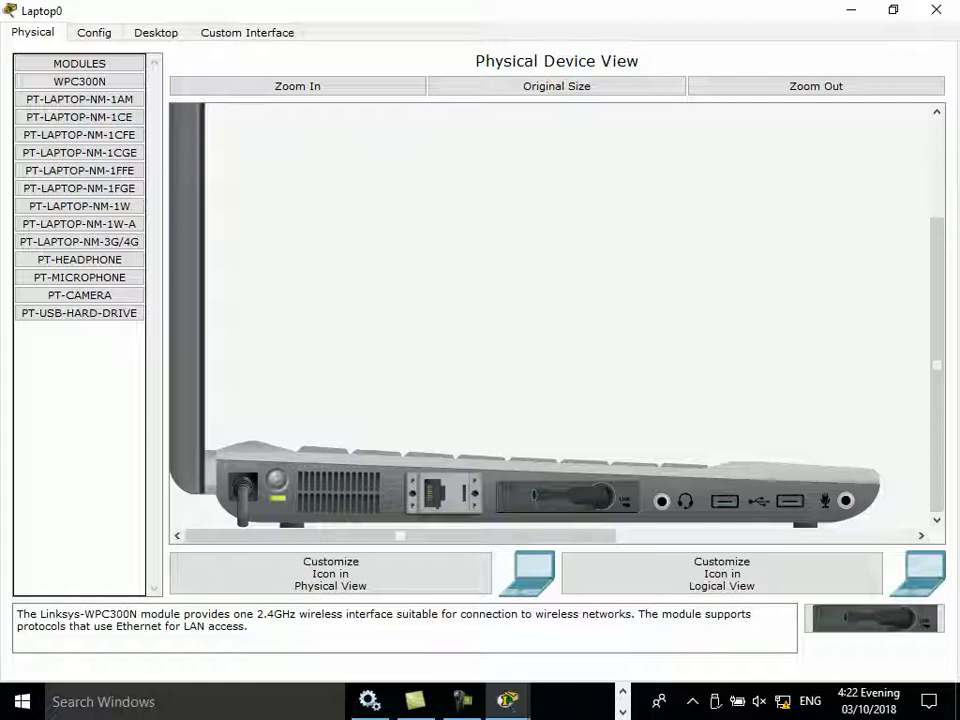
{"action": "left_click", "coordinate": [156, 32]}
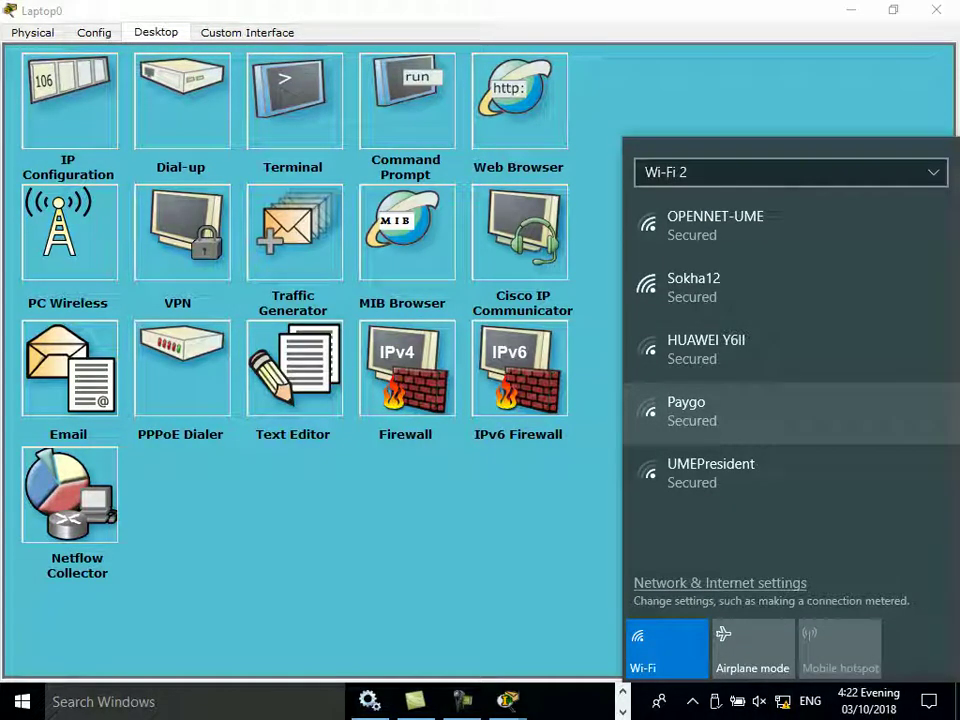
Step: Confirm Laptop0's PC Wireless Connect list shows the HELLO network, then close the laptop window
{"action": "left_click", "coordinate": [68, 232]}
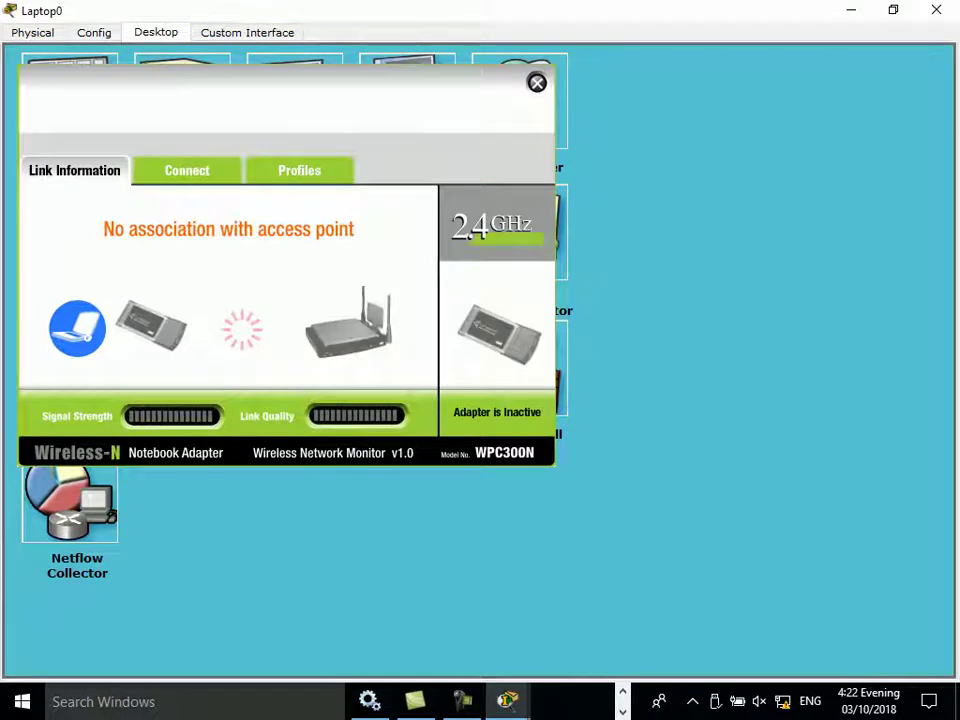
{"action": "left_click", "coordinate": [187, 170]}
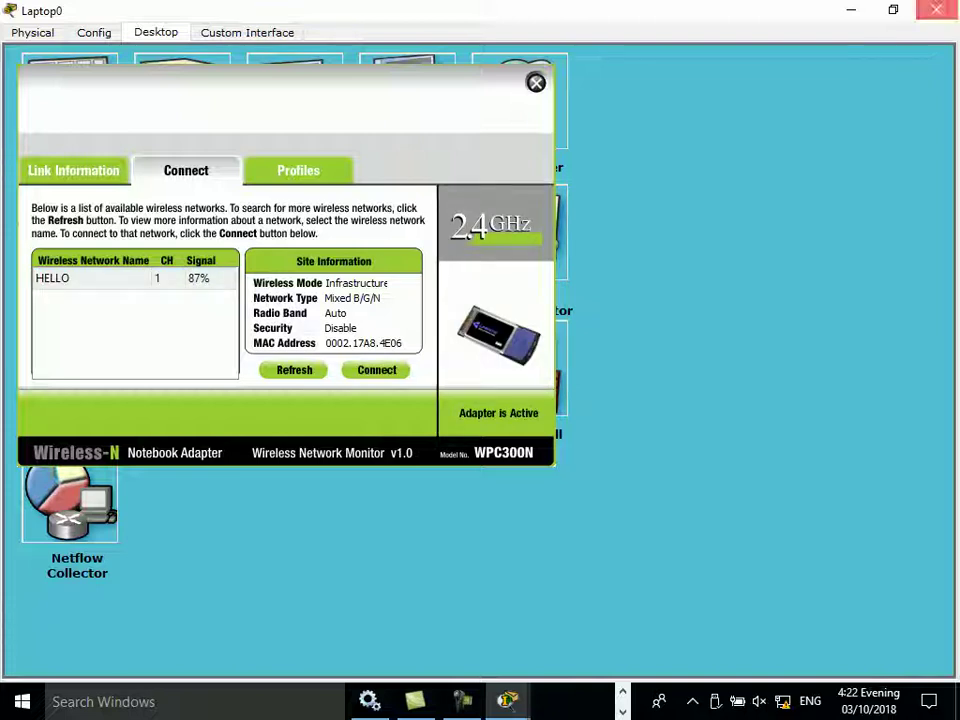
{"action": "key", "text": "alt+F4"}
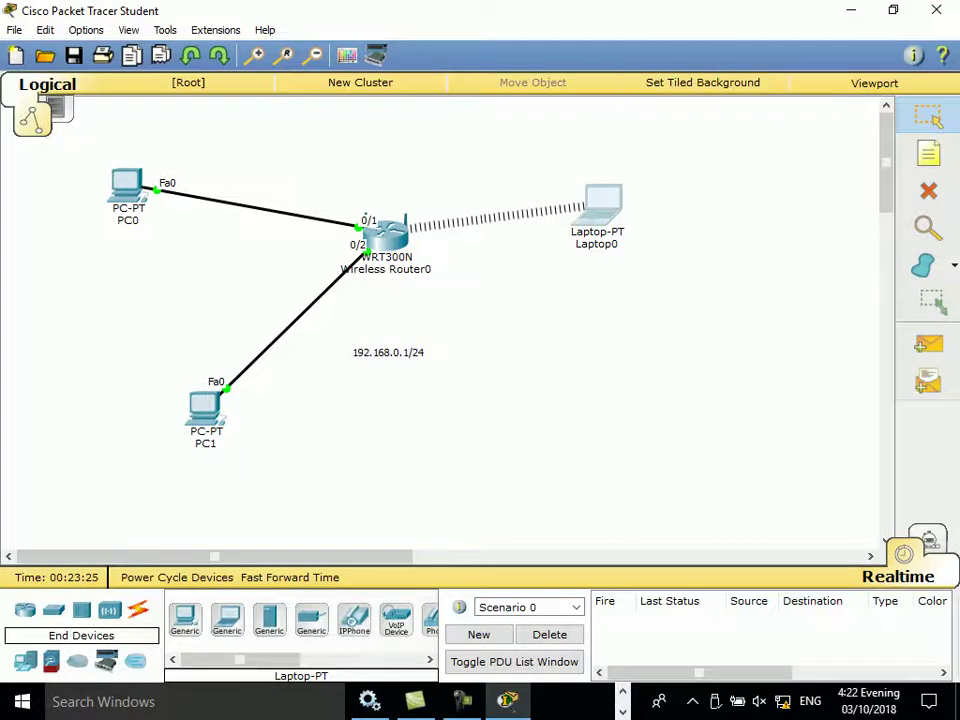
{"action": "left_click", "coordinate": [601, 203]}
{"action": "left_click", "coordinate": [258, 222]}
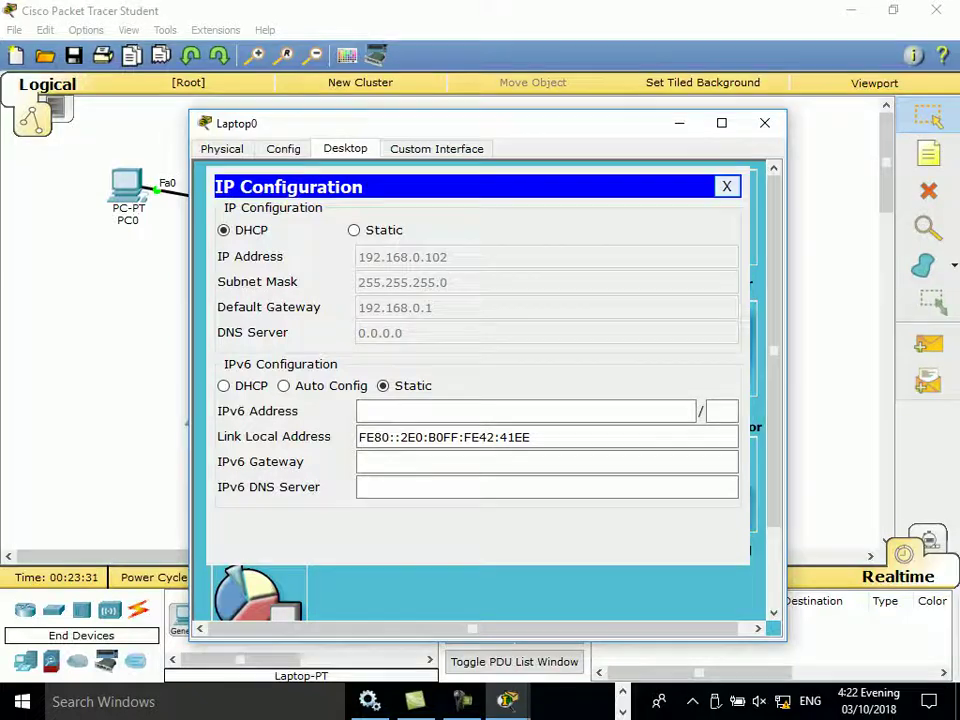
{"action": "left_click", "coordinate": [727, 186]}
{"action": "left_click", "coordinate": [765, 123]}
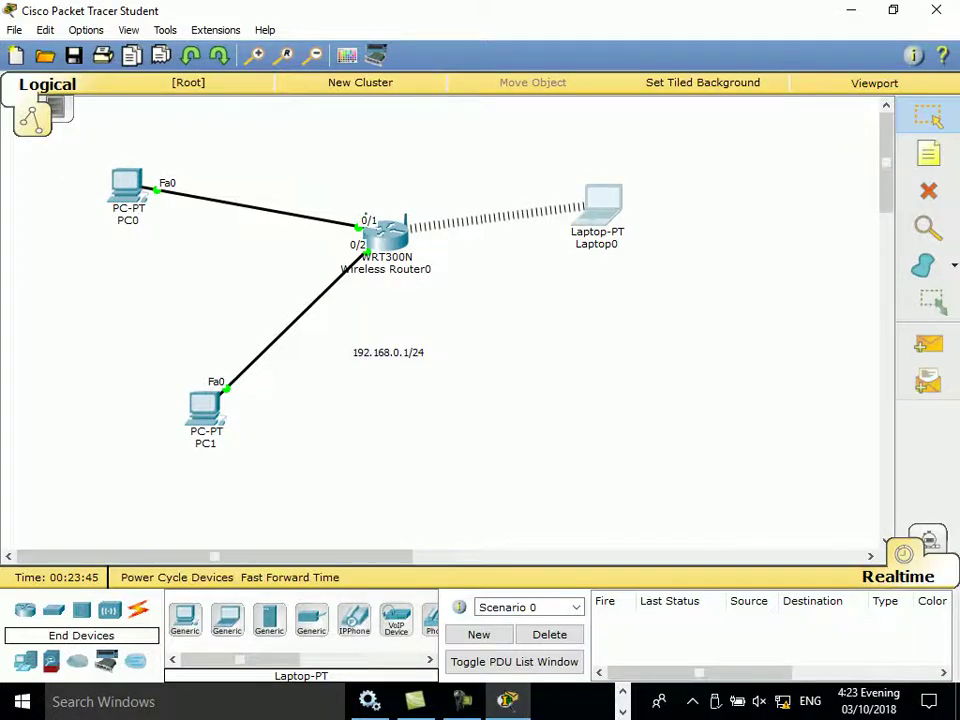
Step: Load the router's management page at 192.168.0.1 in PC0's web browser
{"action": "left_click", "coordinate": [127, 188]}
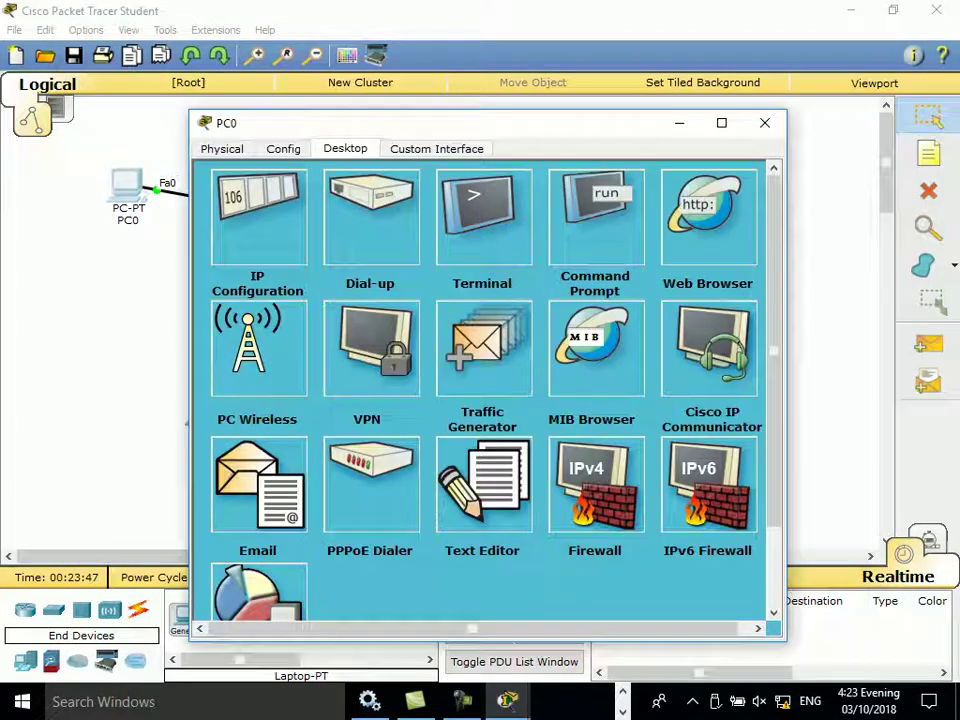
{"action": "left_click", "coordinate": [713, 208]}
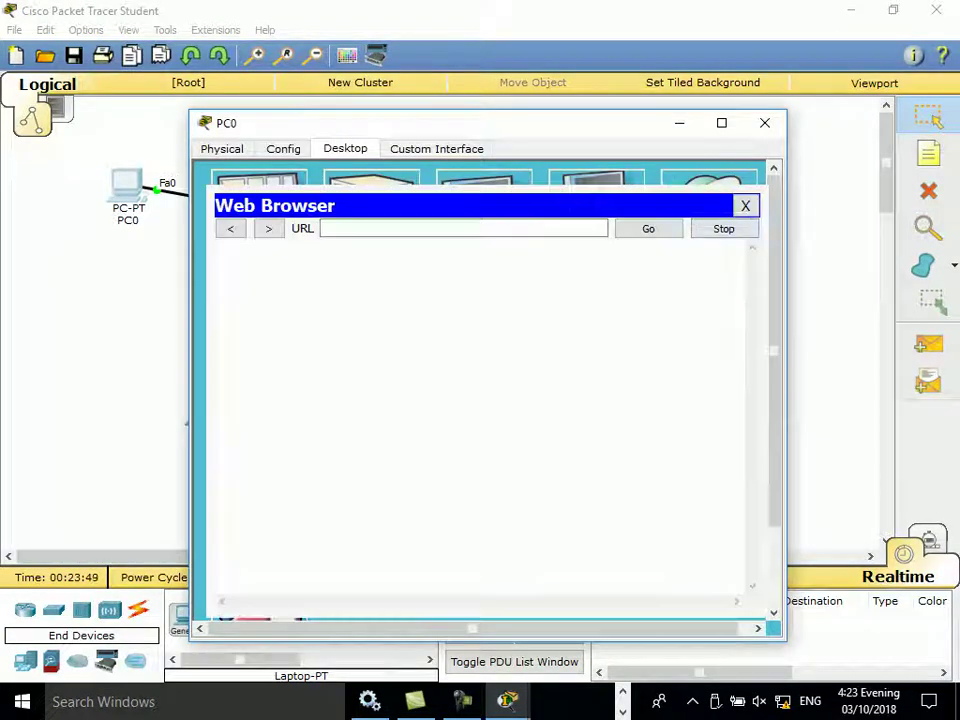
{"action": "type", "text": "192"}
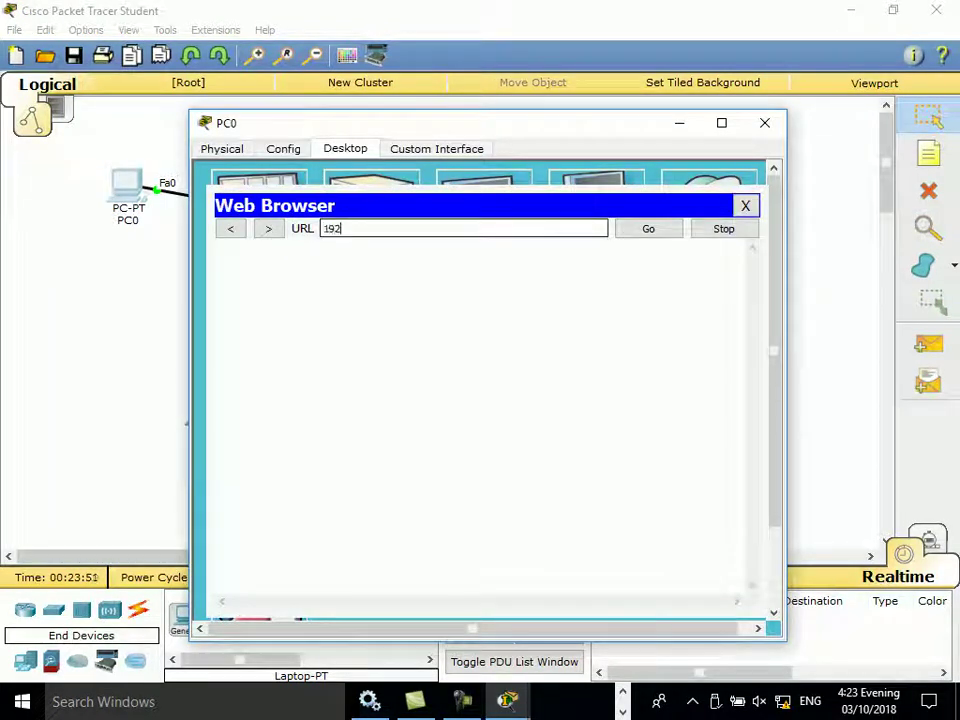
{"action": "type", "text": ".168.0.1"}
{"action": "key", "text": "Return"}
Step: Sign in to the router with the admin username and password, with PC0's window maximized
{"action": "type", "text": "admin"}
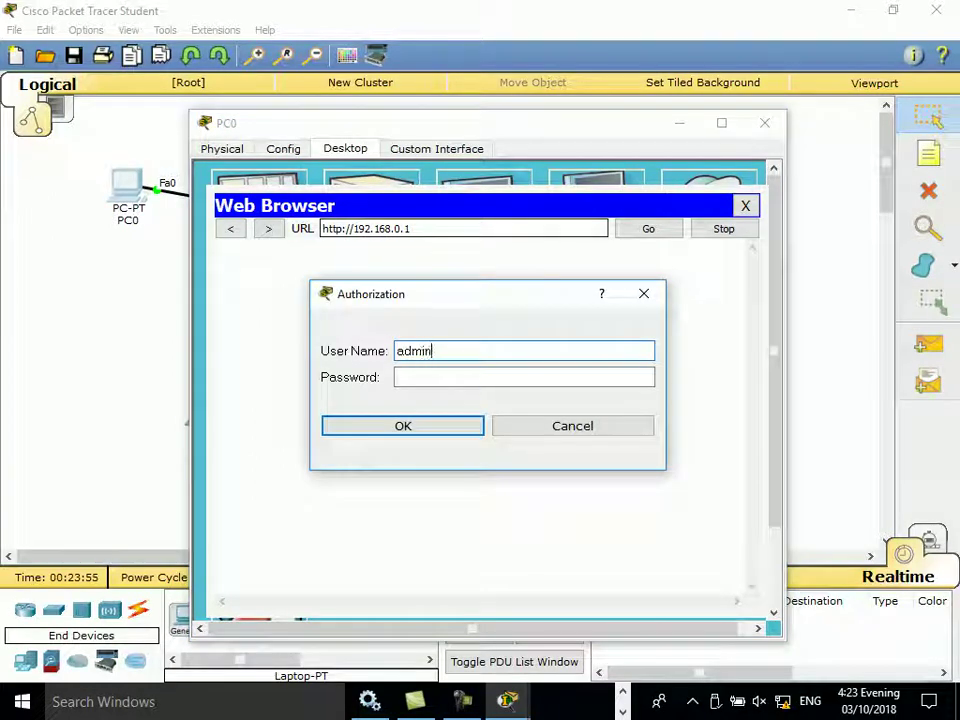
{"action": "key", "text": "Tab"}
{"action": "type", "text": "admin"}
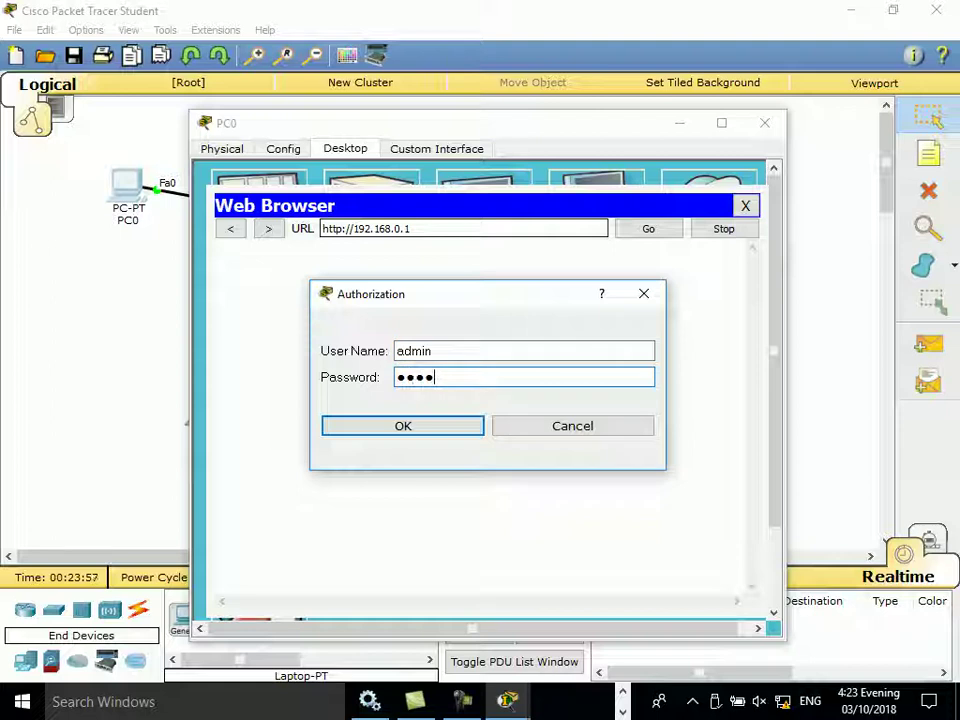
{"action": "key", "text": "Return"}
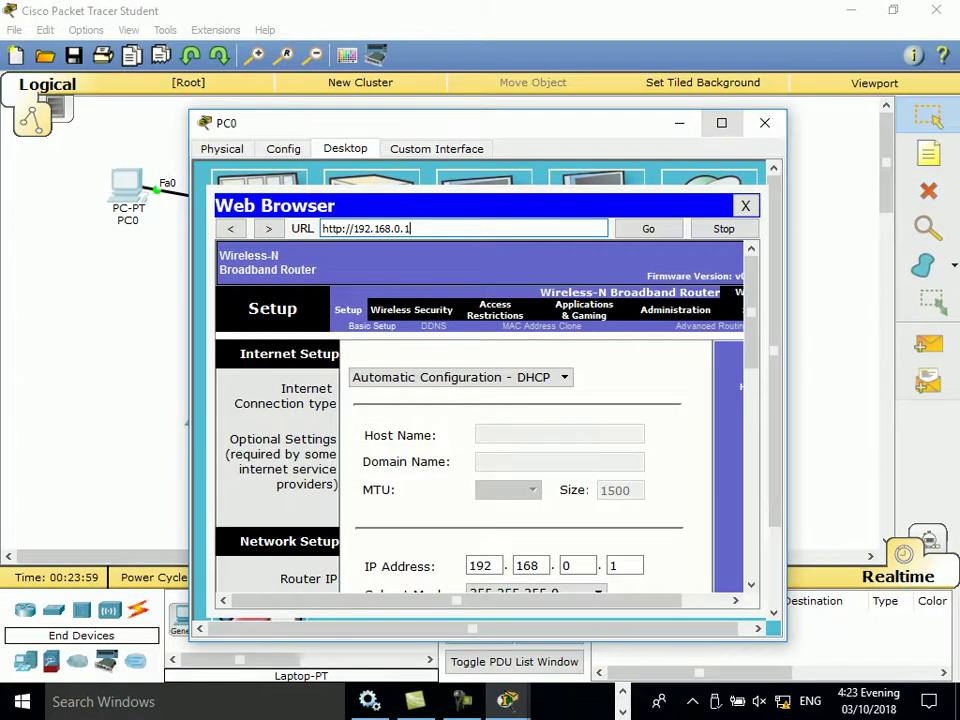
{"action": "key", "text": "super+Up"}
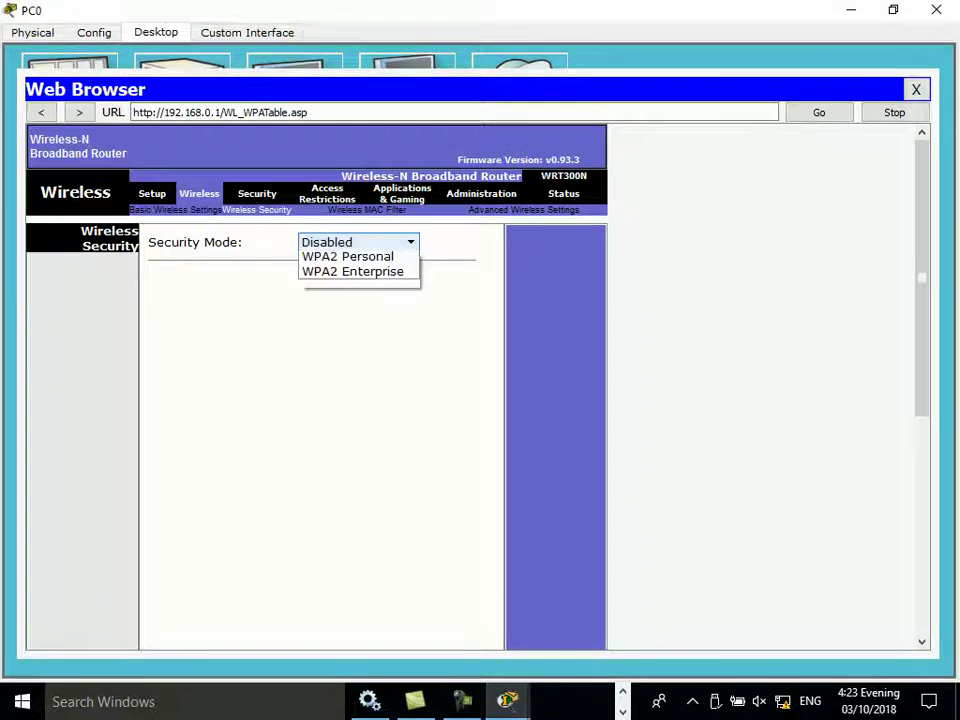
Step: Choose WEP from the router's Security Mode dropdown
{"action": "left_click", "coordinate": [358, 242]}
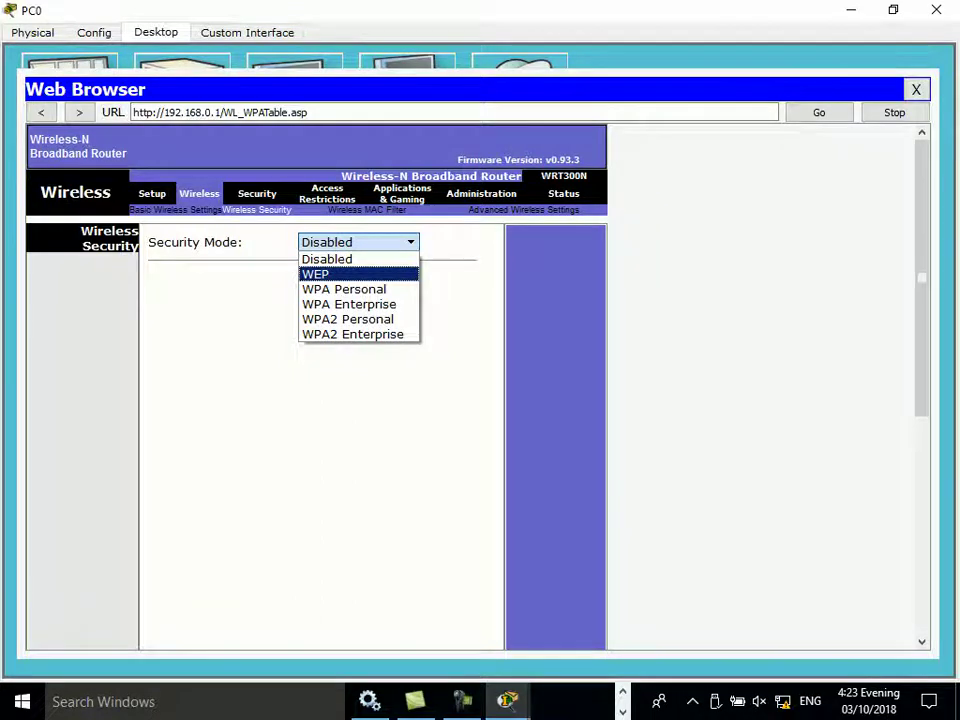
{"action": "key", "text": "Down"}
{"action": "key", "text": "Up"}
{"action": "key", "text": "Return"}
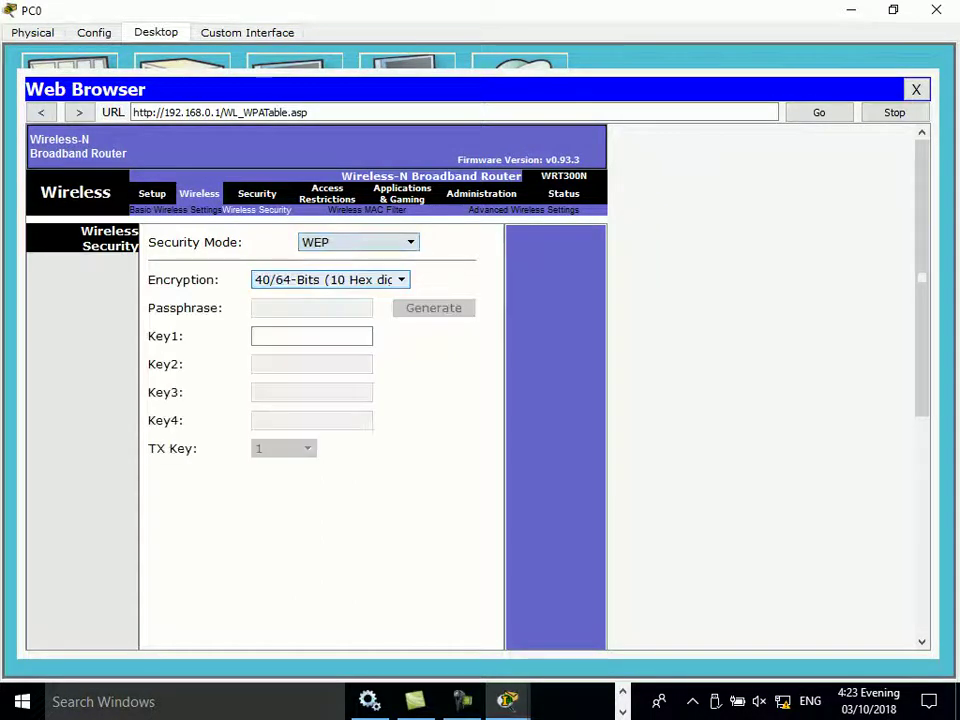
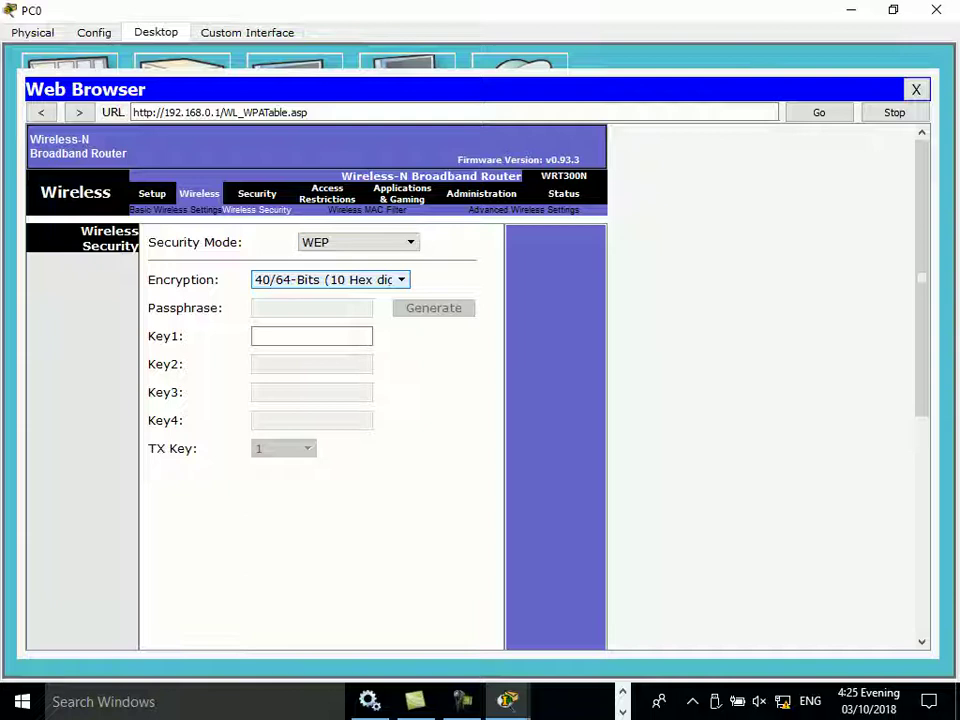
Step: Show the WEP key length choices, 40/64-Bits and 104/128-Bits, in the Encryption dropdown
{"action": "left_click", "coordinate": [311, 336]}
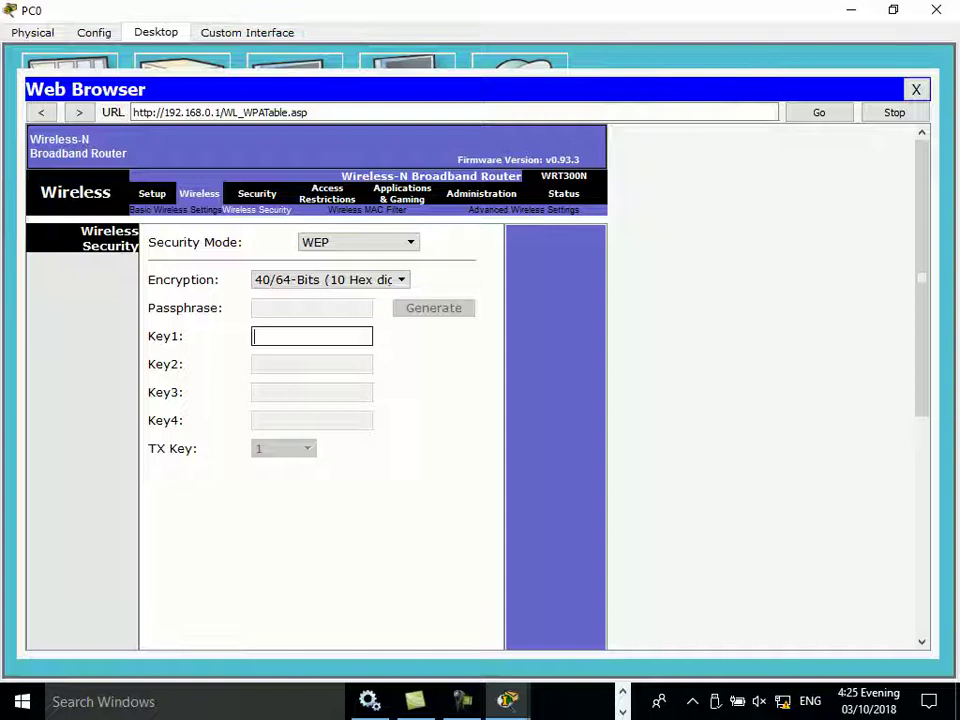
{"action": "left_click", "coordinate": [330, 279]}
{"action": "left_click", "coordinate": [330, 296]}
{"action": "left_click", "coordinate": [330, 279]}
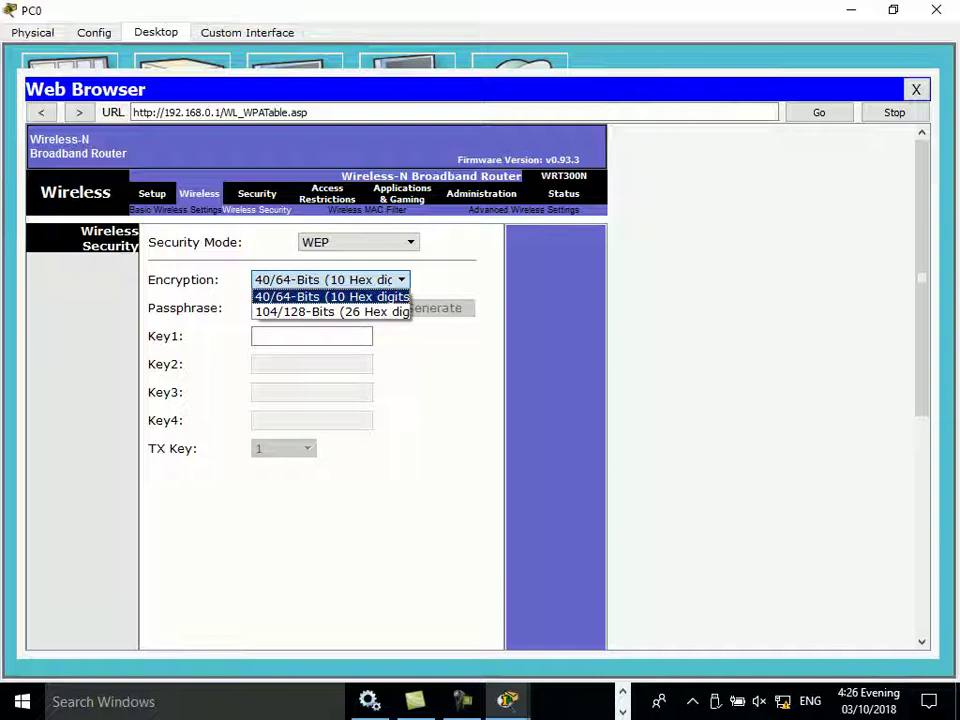
Step: Change the router's security mode from WEP to WPA Personal, keeping AES encryption
{"action": "key", "text": "Escape"}
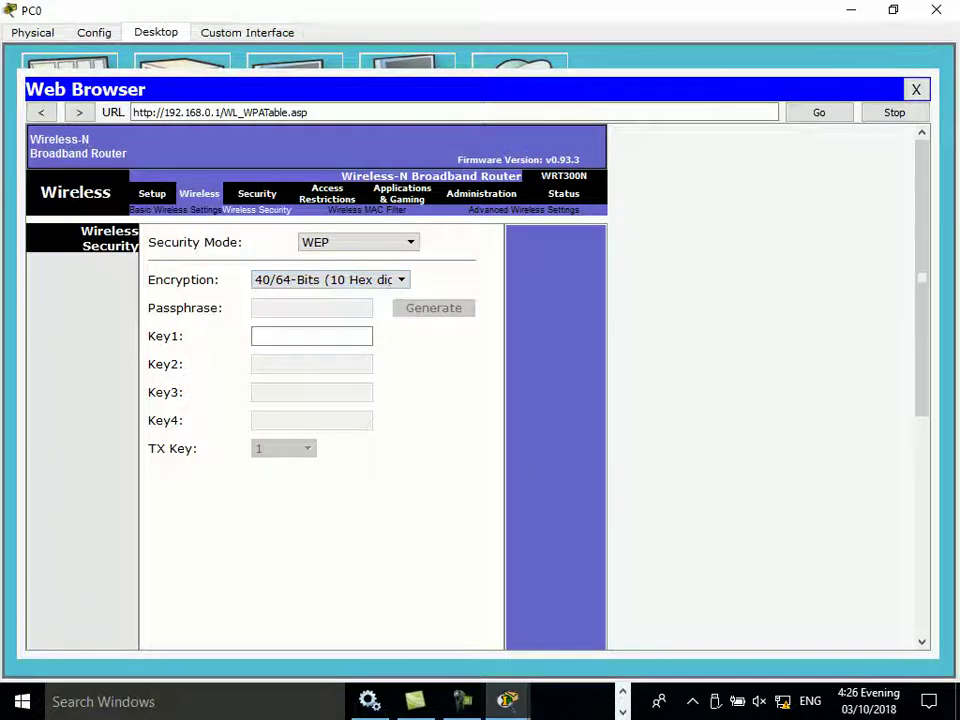
{"action": "key", "text": "alt+Down"}
{"action": "key", "text": "Down"}
{"action": "key", "text": "Return"}
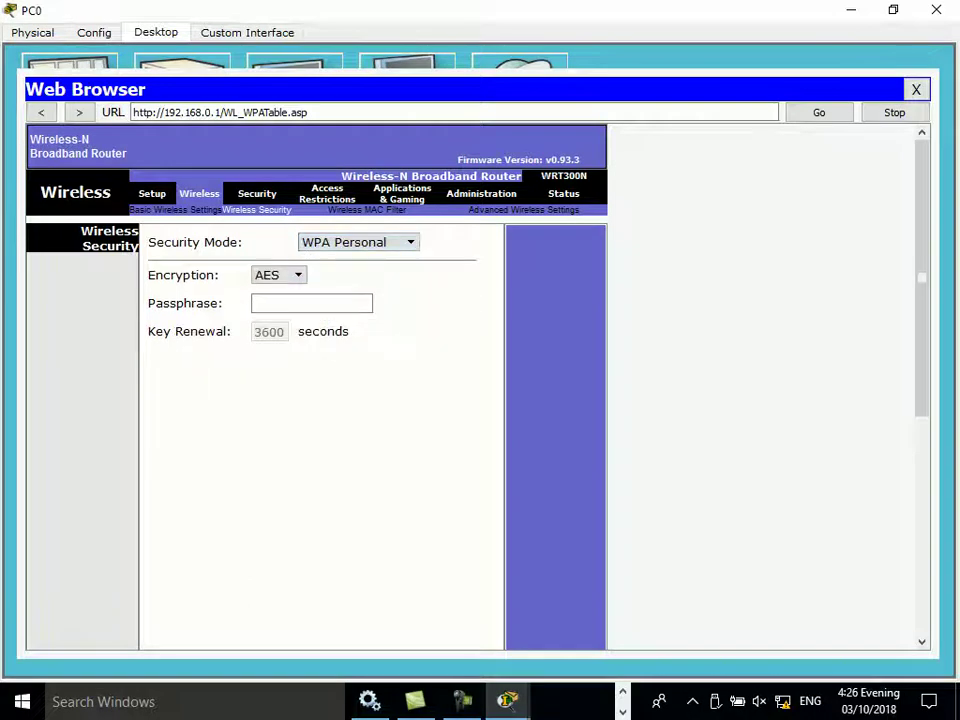
{"action": "key", "text": "alt+Down"}
{"action": "key", "text": "Down"}
{"action": "key", "text": "Down"}
{"action": "key", "text": "Up"}
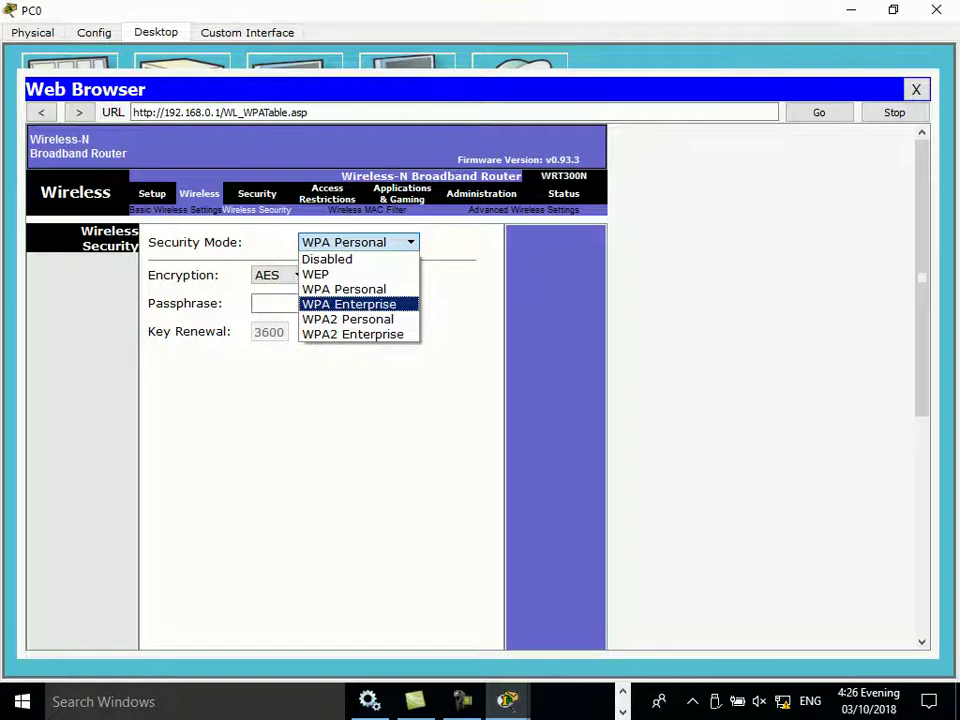
{"action": "key", "text": "Return"}
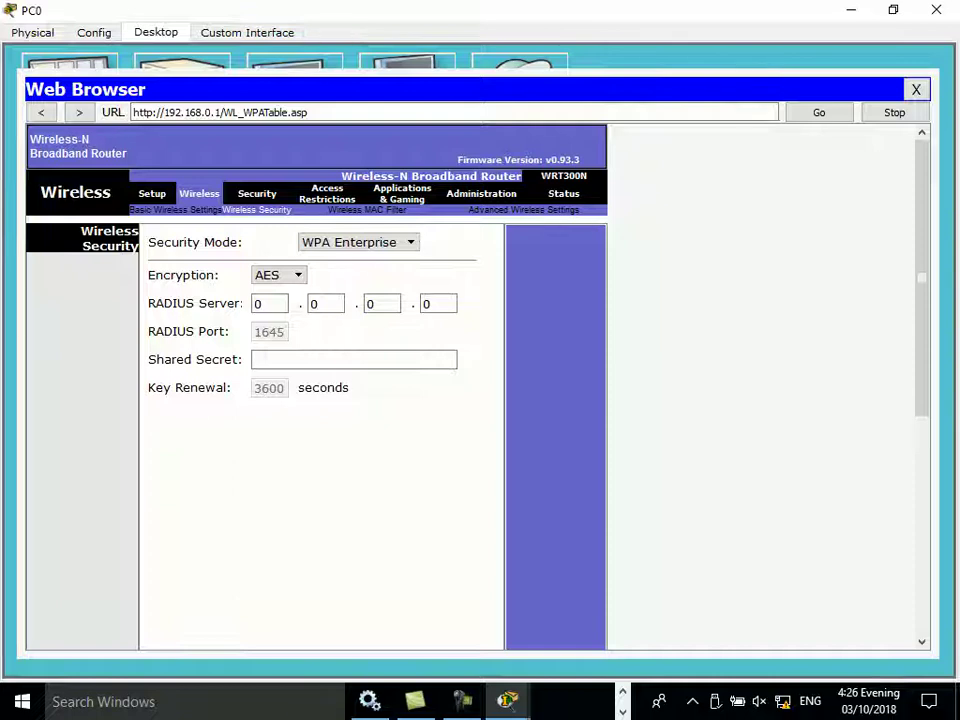
{"action": "left_click", "coordinate": [358, 242]}
{"action": "left_click", "coordinate": [343, 287]}
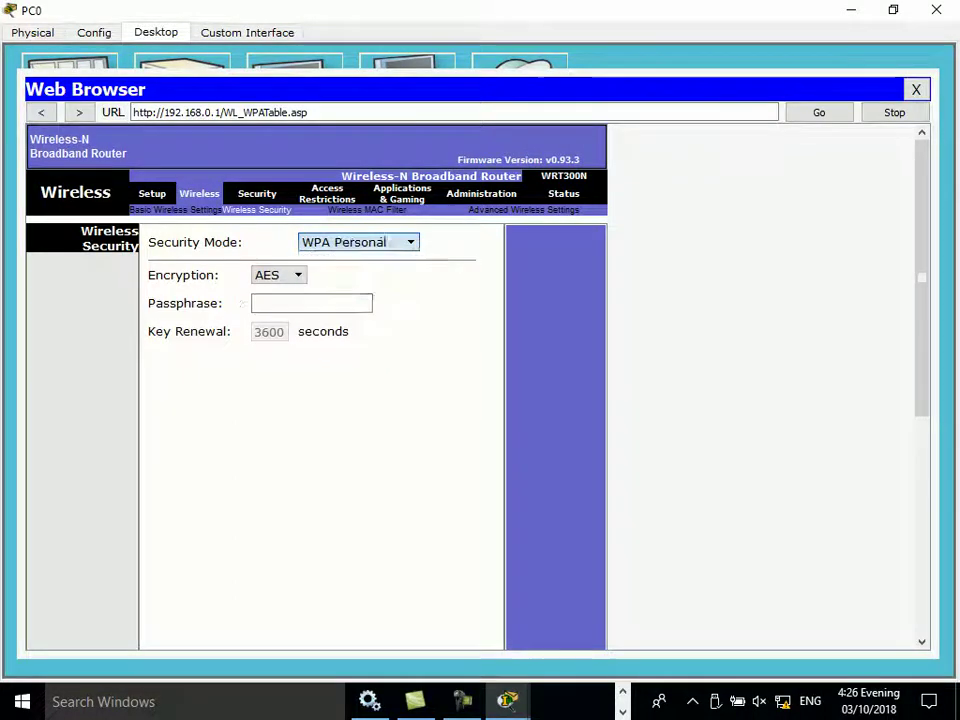
{"action": "left_click", "coordinate": [278, 275]}
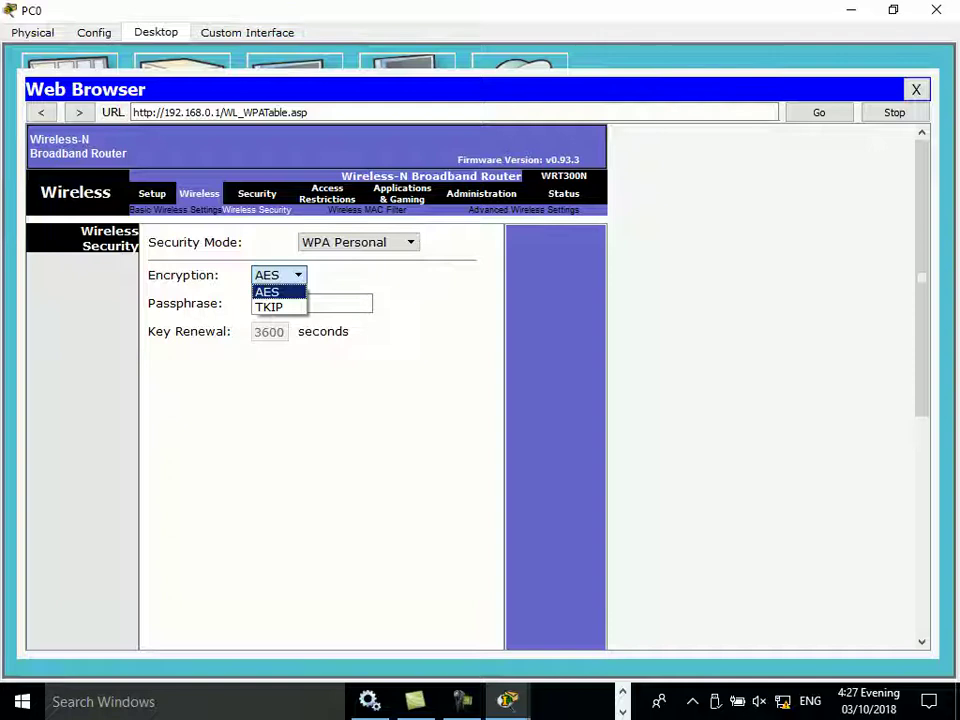
Step: Keep AES, enter the wireless passphrase, save the settings and close PC0's window
{"action": "key", "text": "Down"}
{"action": "key", "text": "Escape"}
{"action": "left_click", "coordinate": [311, 303]}
{"action": "type", "text": "12345678"}
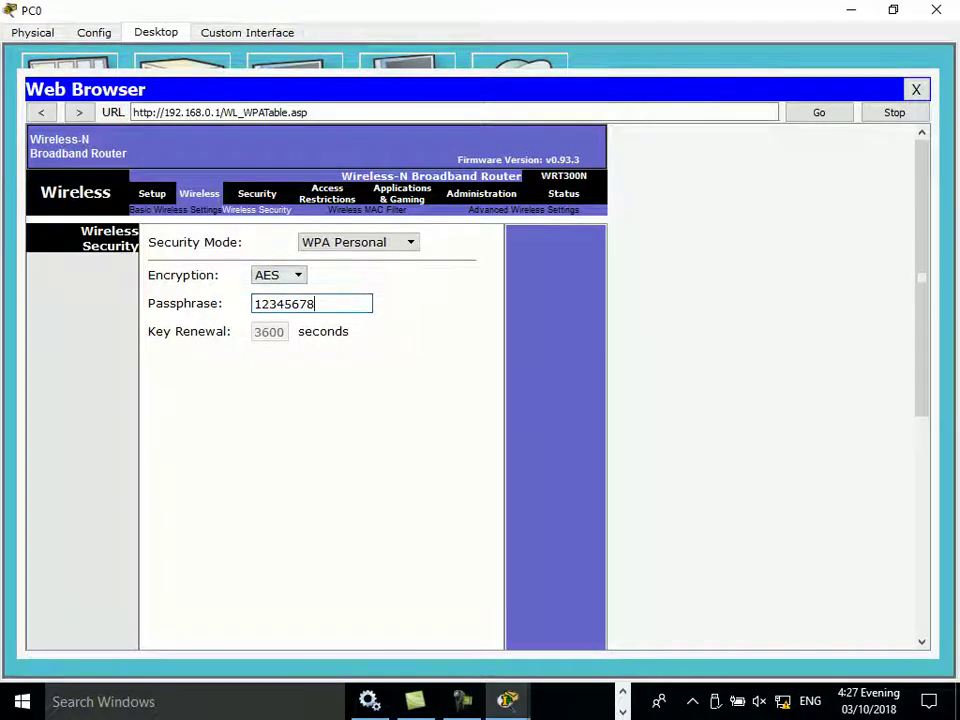
{"action": "scroll", "coordinate": [320, 400], "scroll_direction": "down", "scroll_amount": 10}
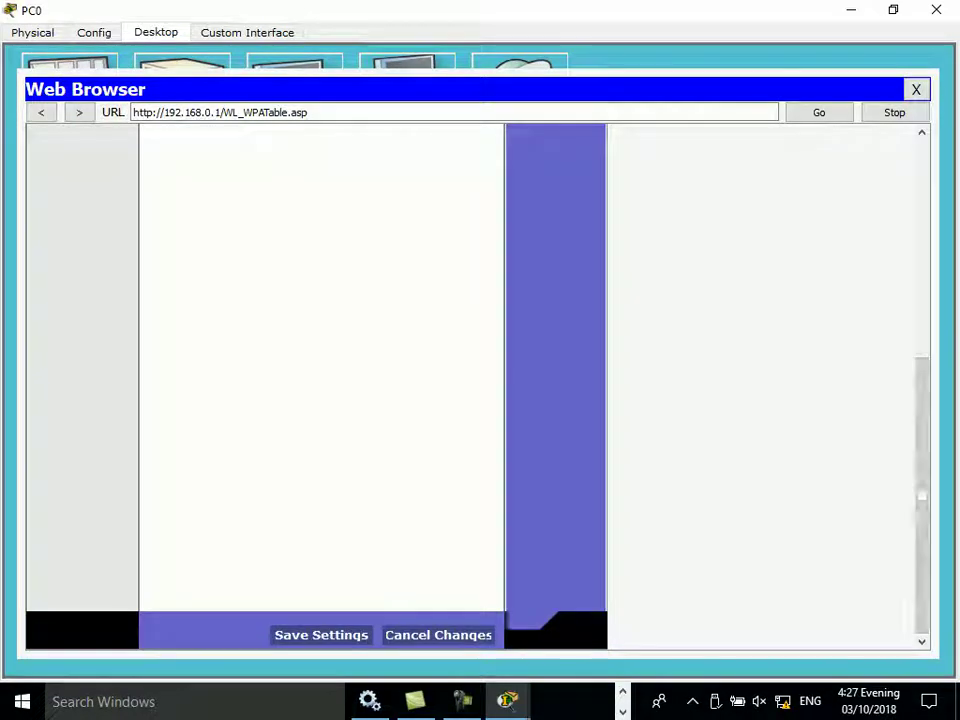
{"action": "left_click", "coordinate": [321, 635]}
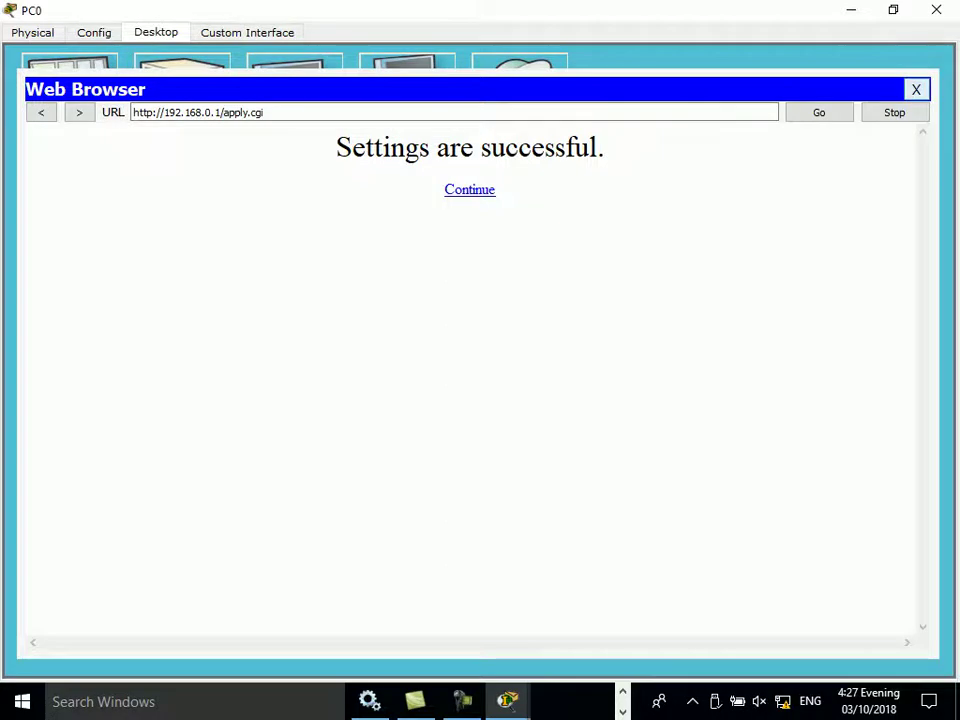
{"action": "left_click", "coordinate": [915, 89]}
{"action": "left_click", "coordinate": [936, 10]}
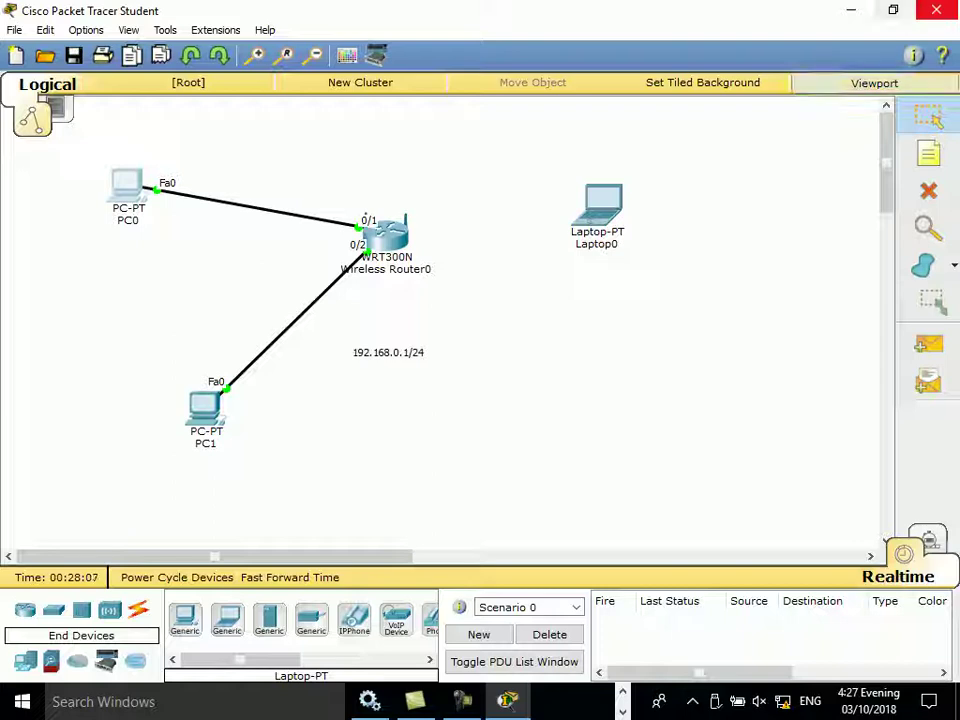
Step: Join Laptop0 to the HELLO network with the pre-shared key, then close its window
{"action": "left_click", "coordinate": [600, 205]}
{"action": "left_click", "coordinate": [258, 350]}
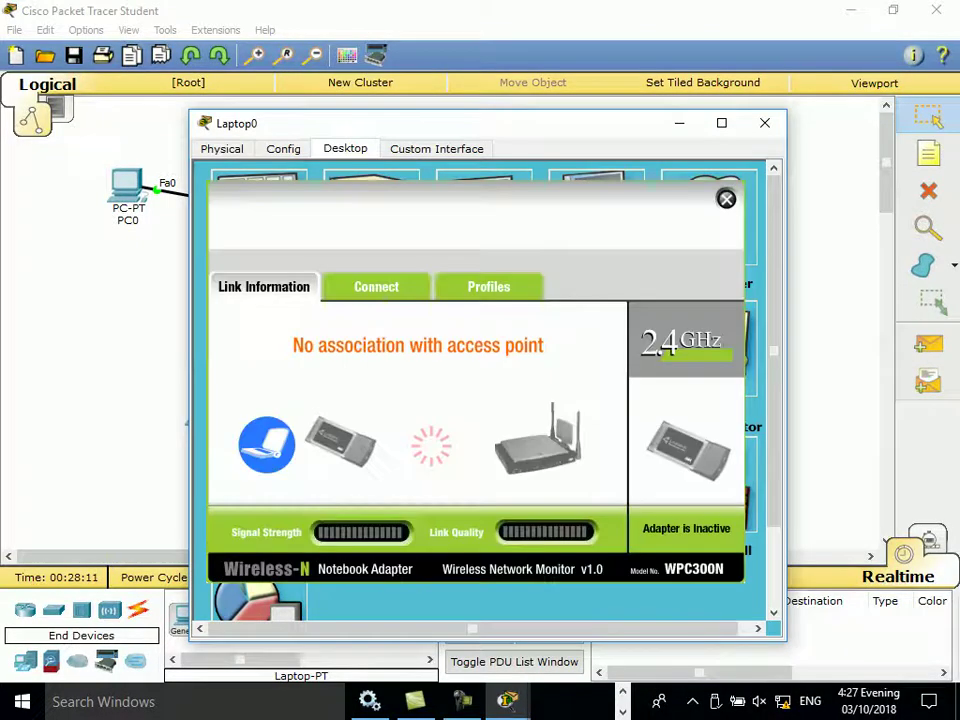
{"action": "left_click", "coordinate": [376, 286]}
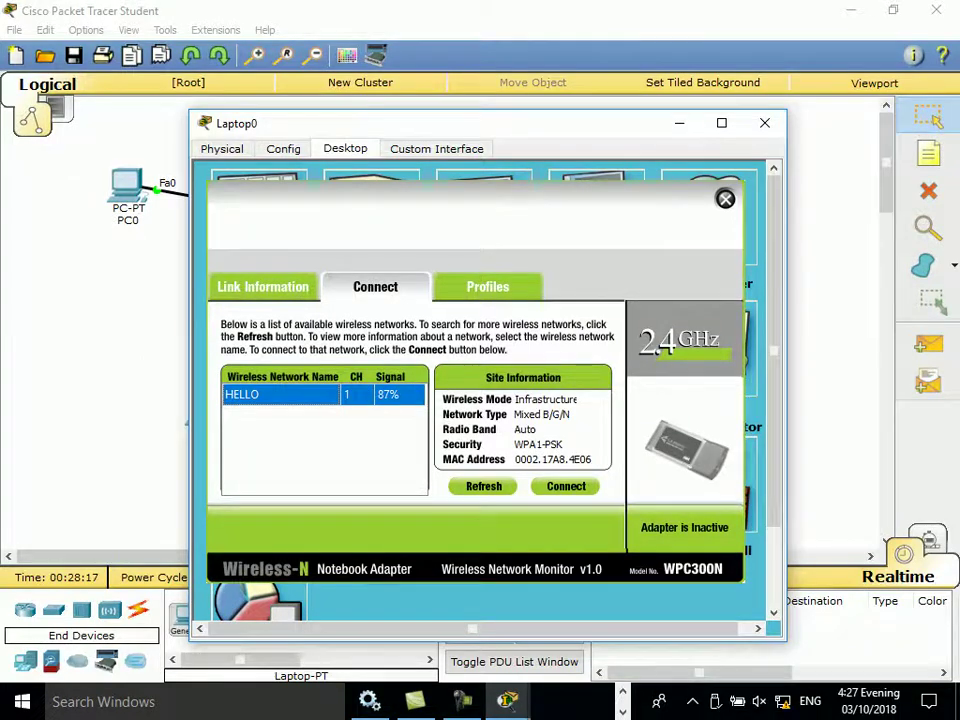
{"action": "left_click", "coordinate": [566, 486]}
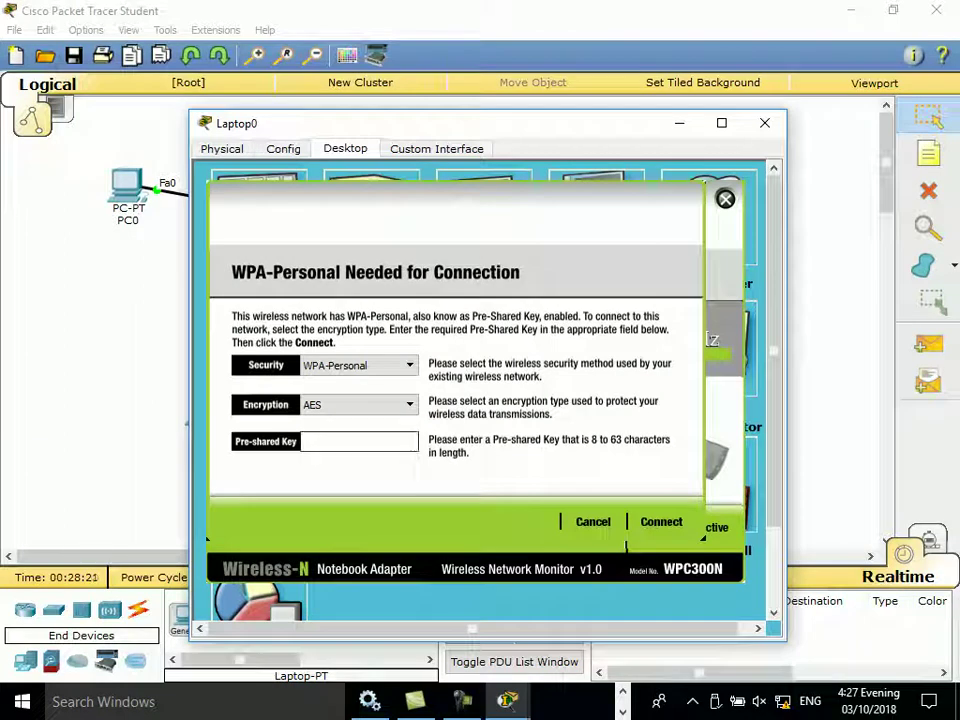
{"action": "type", "text": "12345678"}
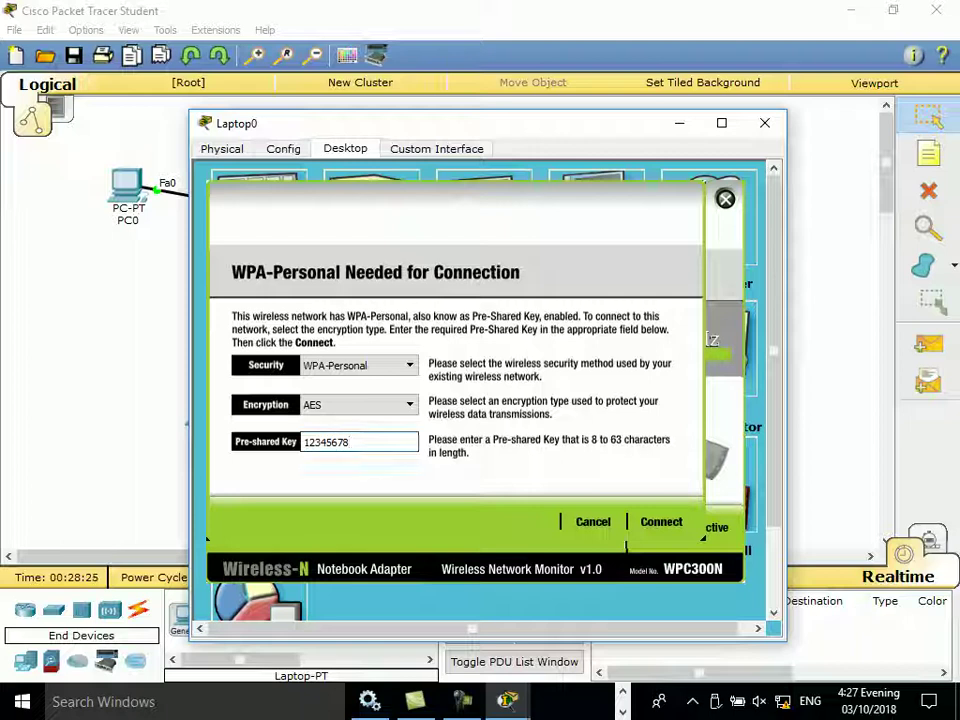
{"action": "key", "text": "Return"}
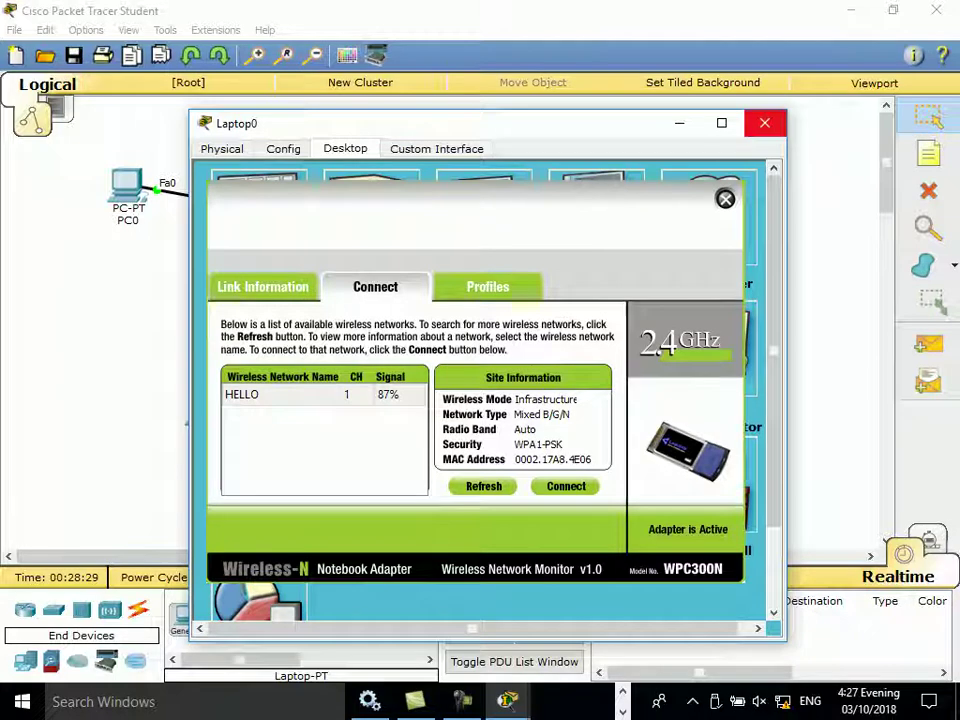
{"action": "key", "text": "alt+F4"}
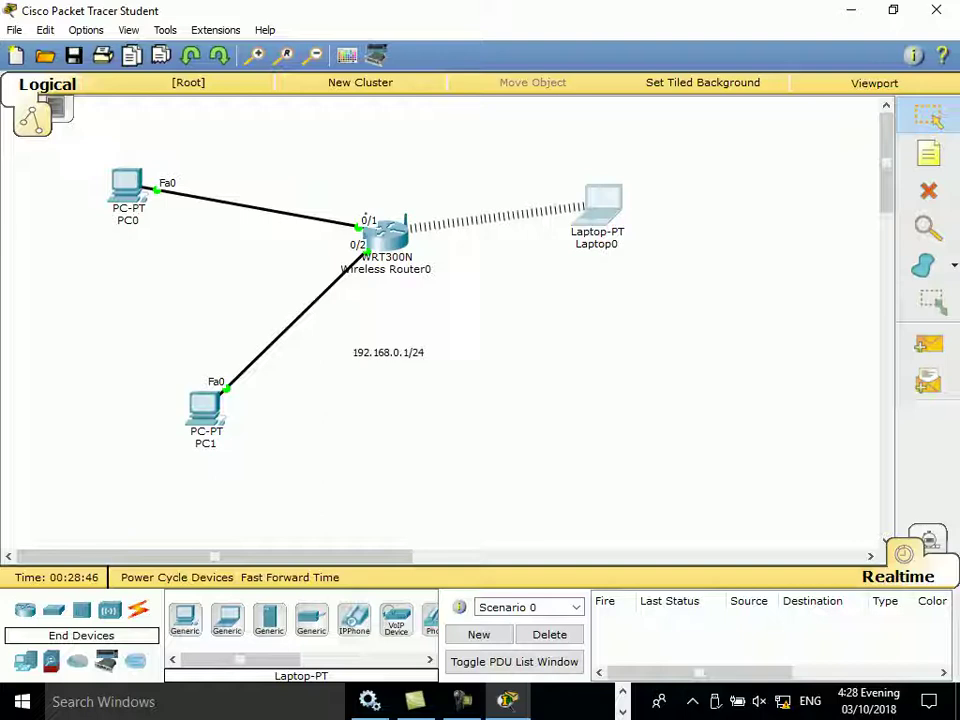
{"action": "left_click", "coordinate": [127, 187]}
{"action": "left_click", "coordinate": [259, 230]}
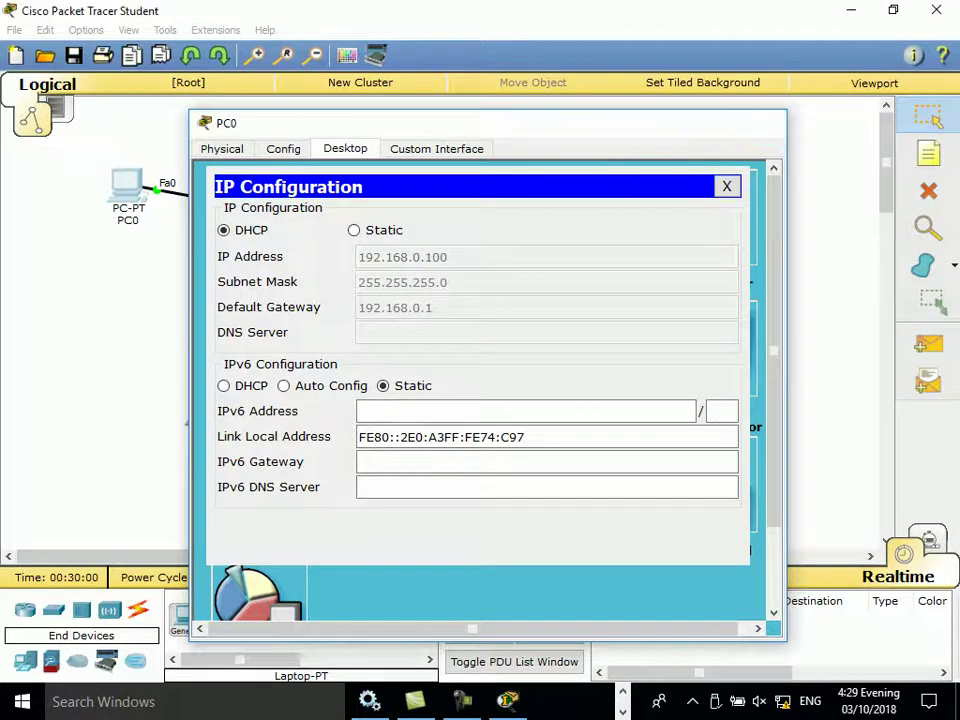
{"action": "left_click", "coordinate": [765, 122]}
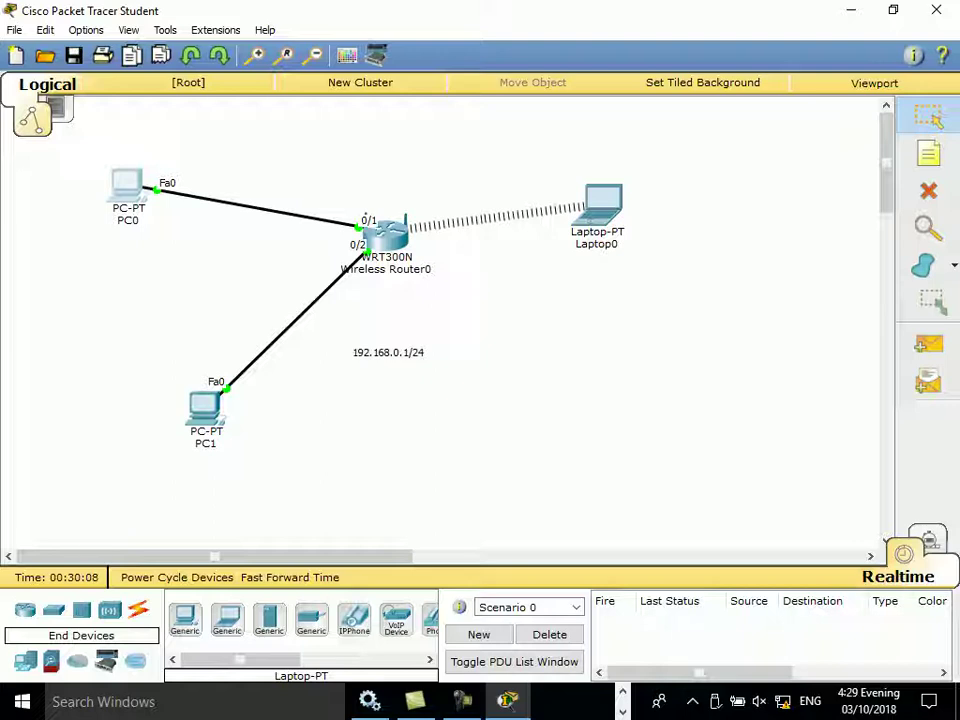
Step: Load the router's web page at 192.168.0.1 in PC0's browser
{"action": "left_click", "coordinate": [127, 185]}
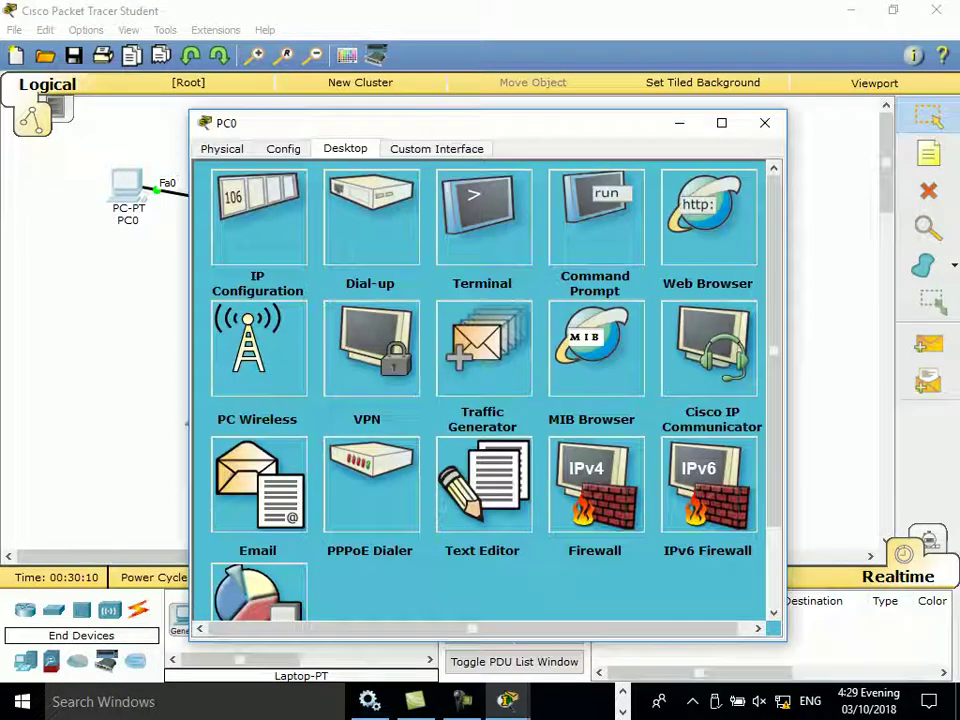
{"action": "left_click", "coordinate": [708, 215]}
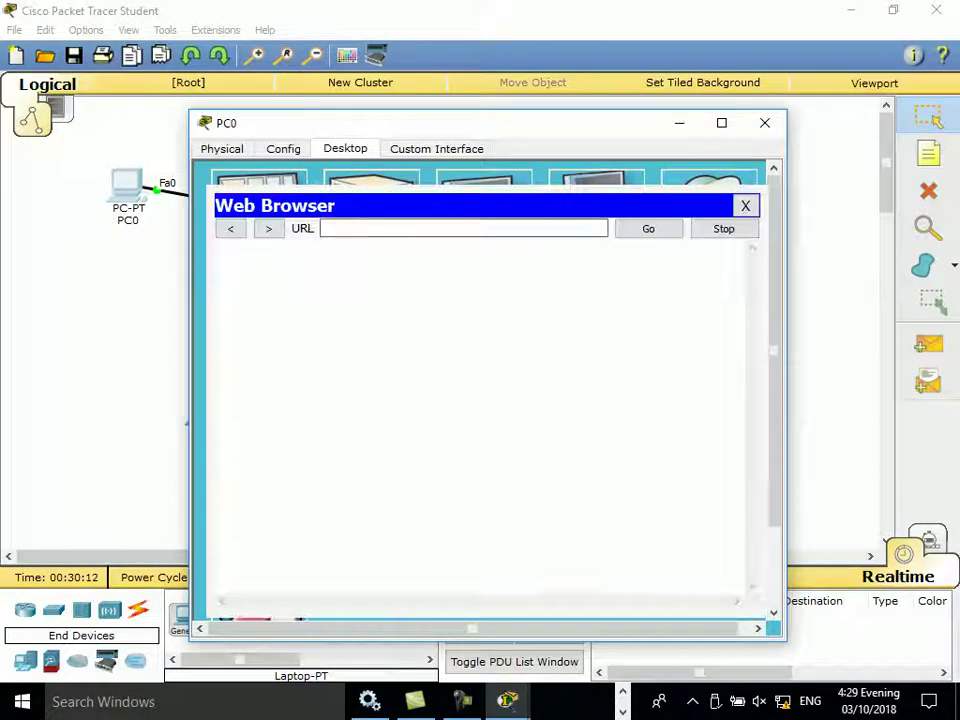
{"action": "type", "text": "admin"}
{"action": "key", "text": "Tab"}
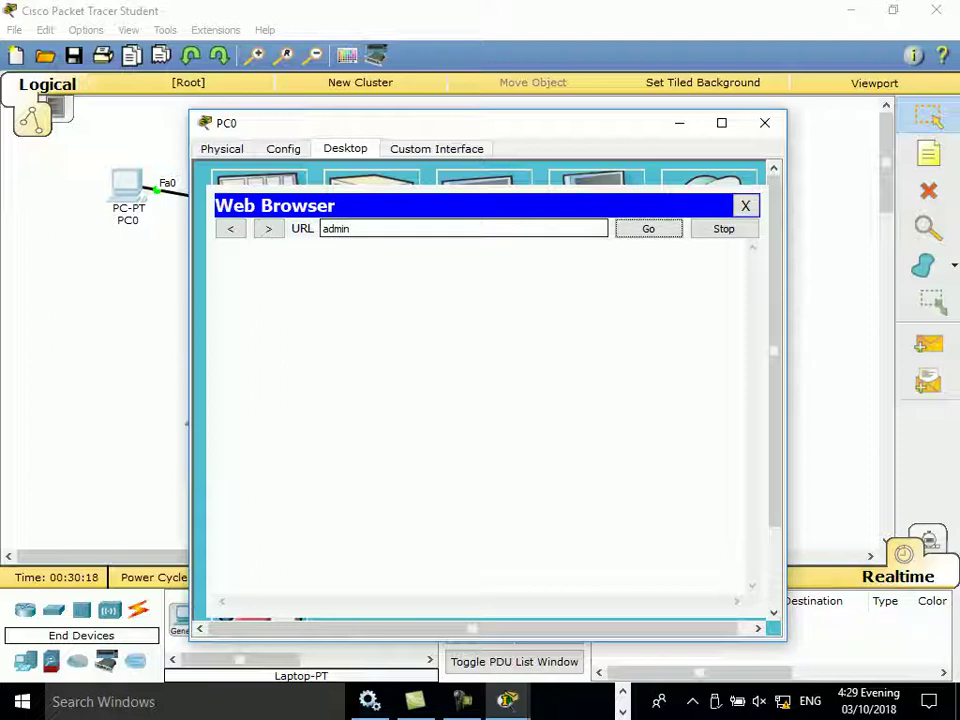
{"action": "key", "text": "shift+Tab"}
{"action": "type", "text": "1"}
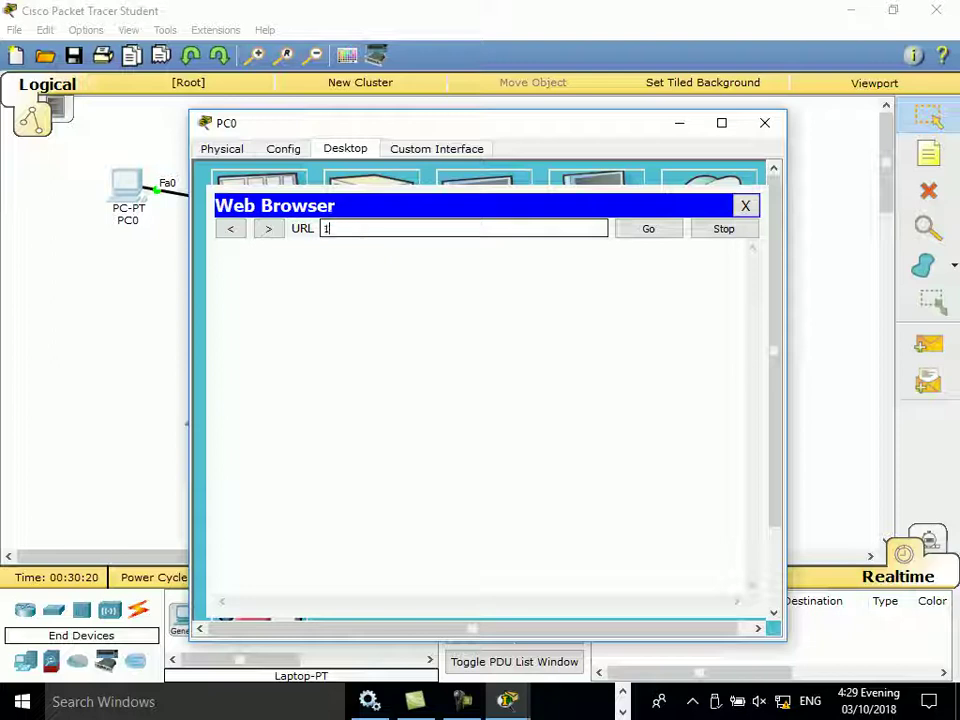
{"action": "type", "text": "92.168.0"}
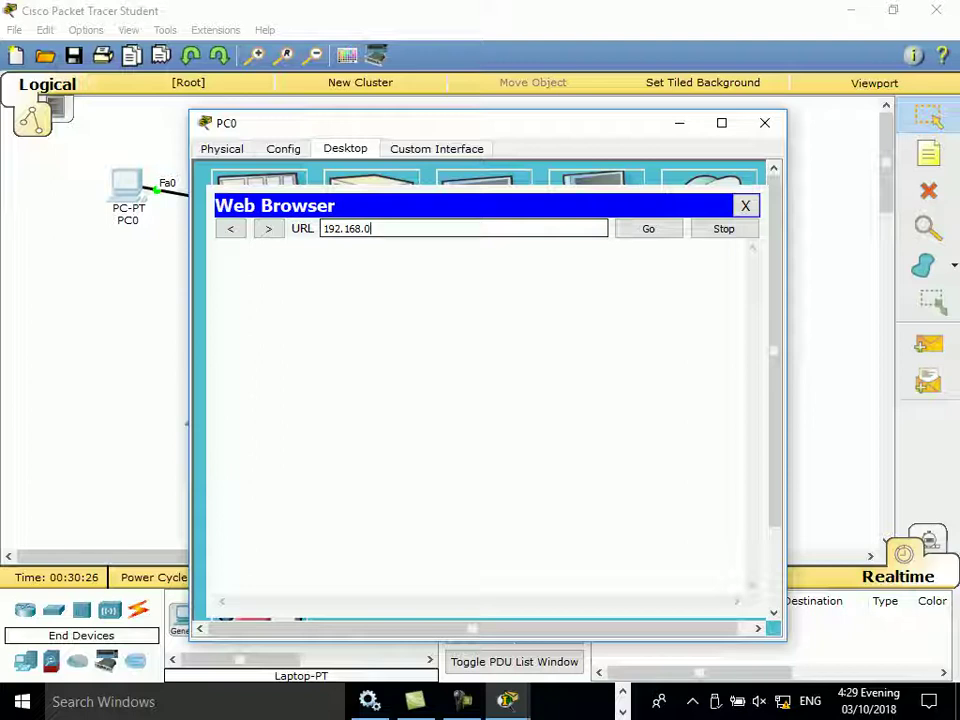
{"action": "type", "text": ".1"}
{"action": "key", "text": "Return"}
Step: Log in with the admin credentials, maximize PC0's window and open the Administration page
{"action": "type", "text": "a"}
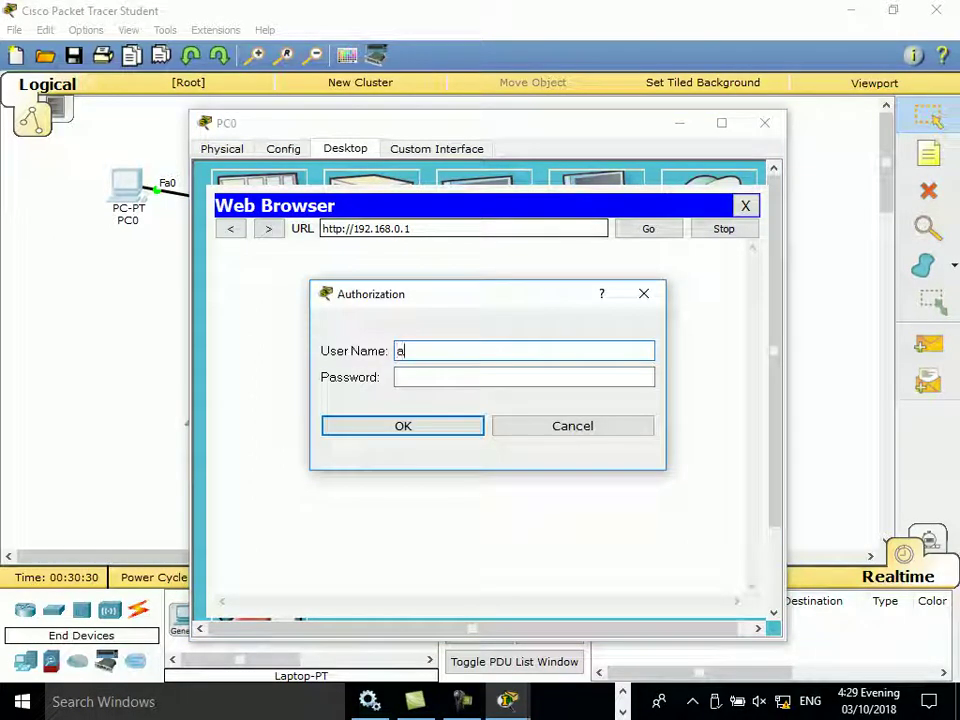
{"action": "type", "text": "dmin"}
{"action": "key", "text": "Tab"}
{"action": "type", "text": "admi"}
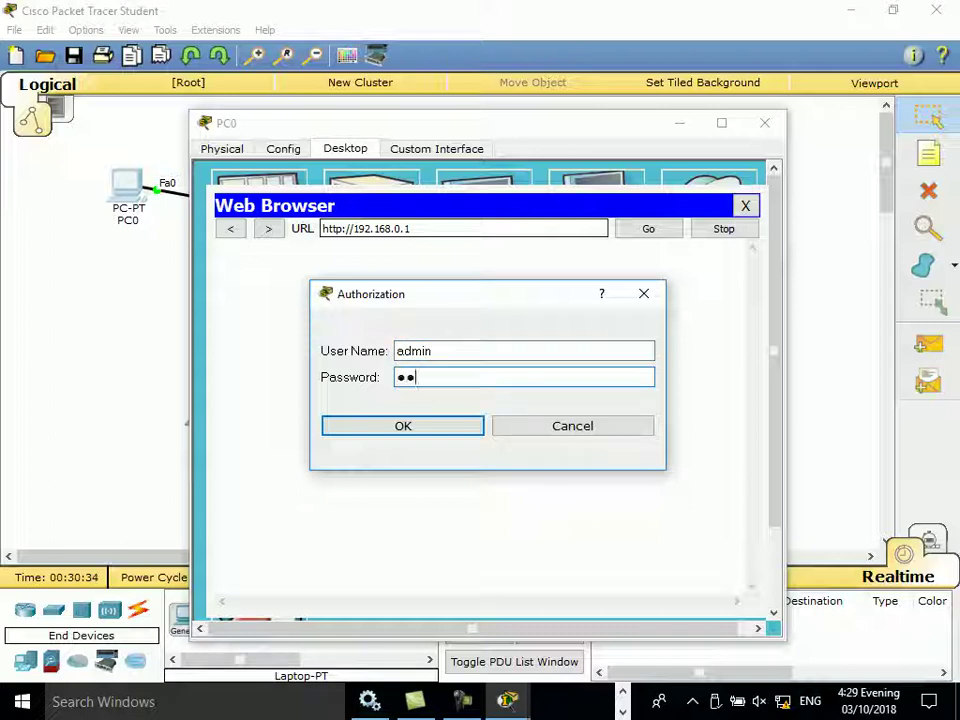
{"action": "type", "text": "n"}
{"action": "key", "text": "Return"}
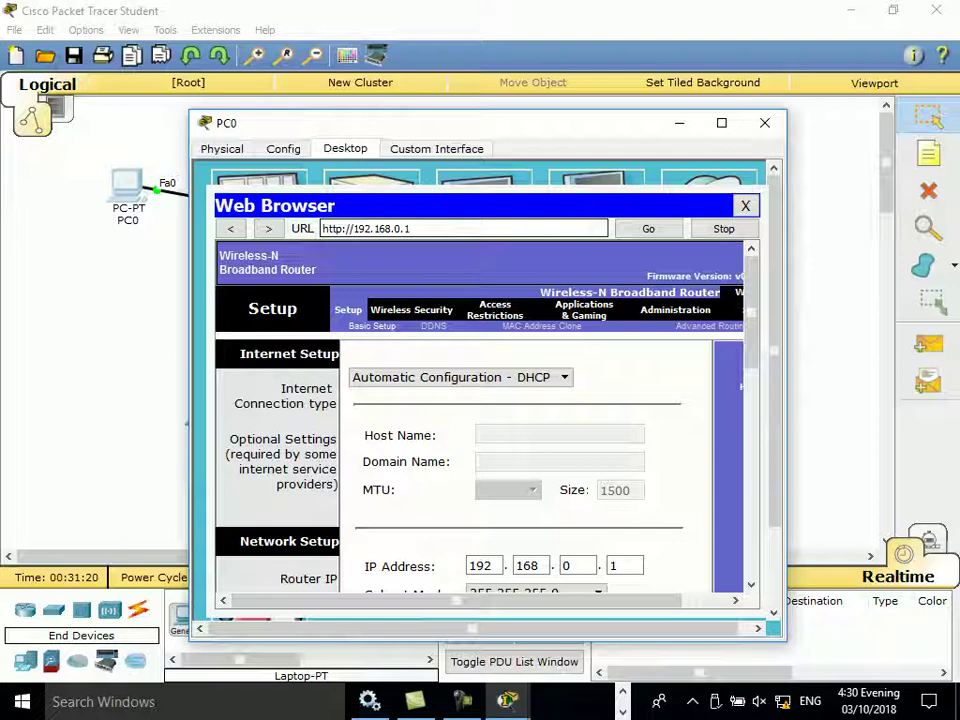
{"action": "key", "text": "super+Up"}
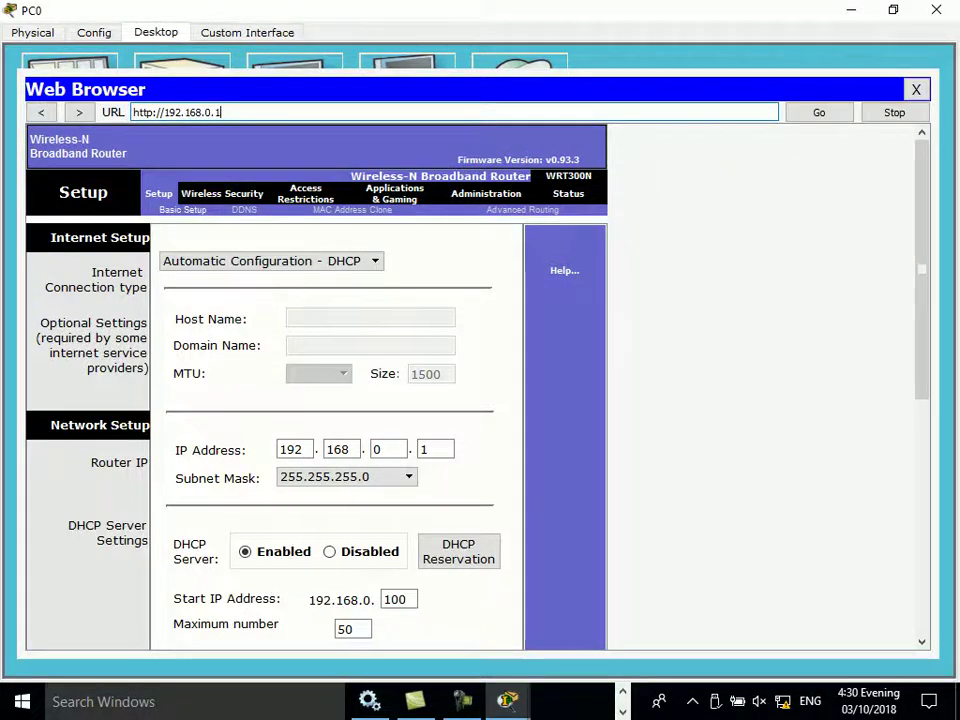
{"action": "left_click", "coordinate": [486, 193]}
Step: Enter the new five-character router password, then close PC0's window
{"action": "left_click", "coordinate": [380, 280]}
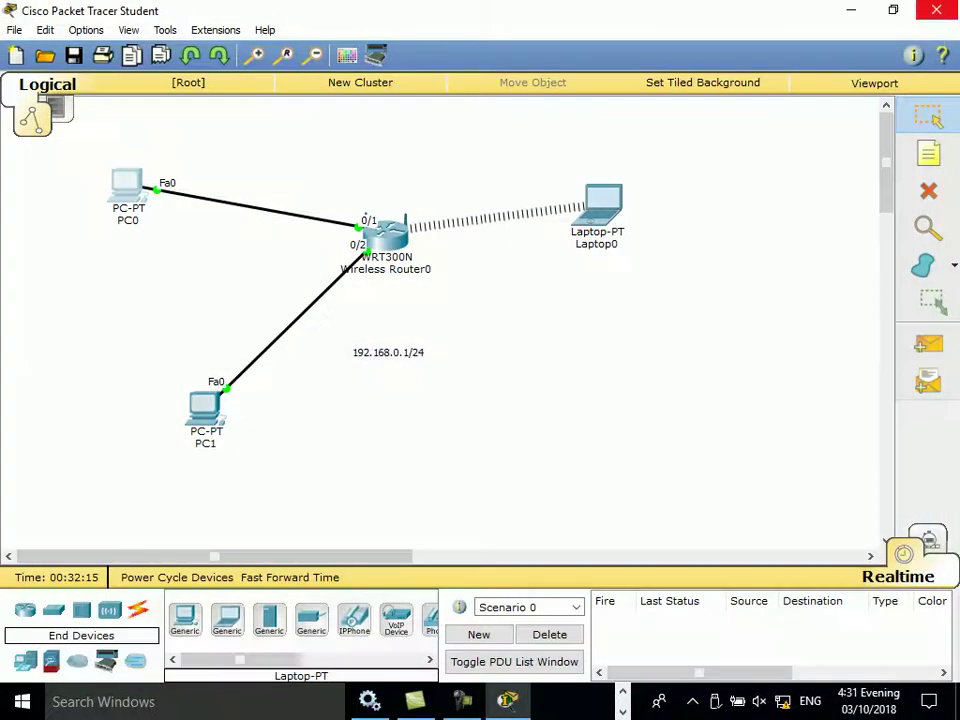
{"action": "left_click", "coordinate": [938, 10]}
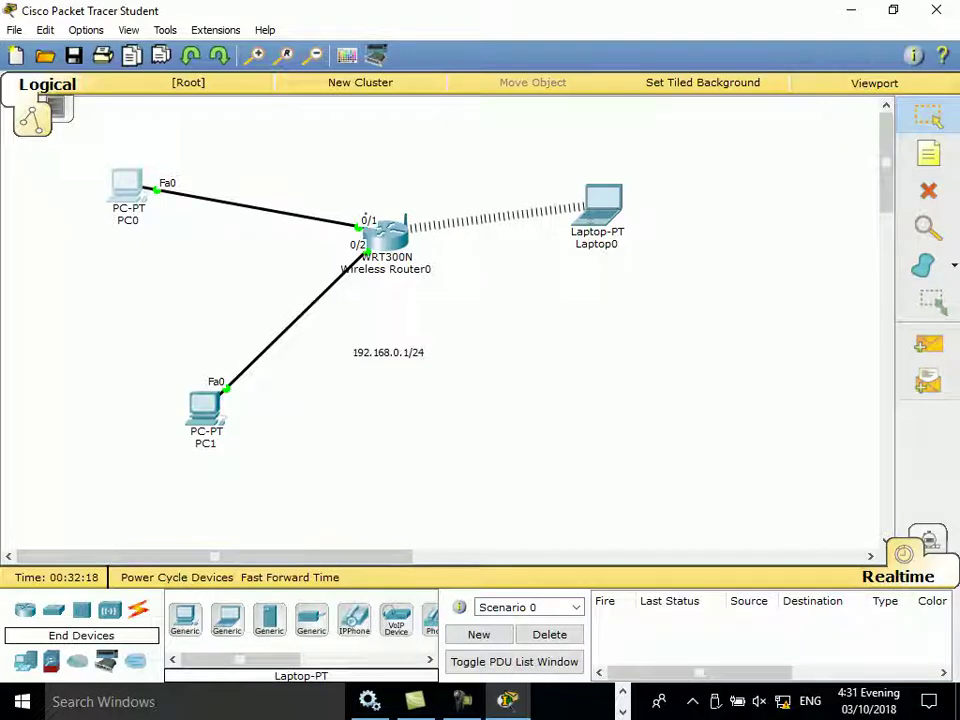
Step: Reveal the Windows desktop with Win+D
{"action": "key", "text": "super+d"}
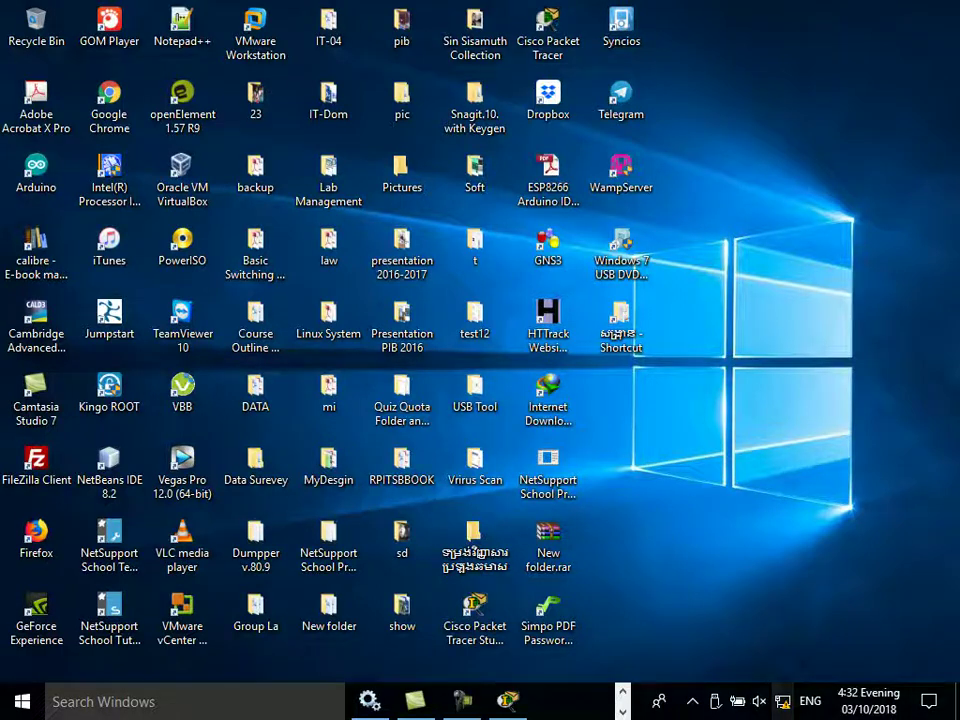
Step: Connect Windows to the Link up Wi-Fi using its security key, then return to Packet Tracer
{"action": "left_click", "coordinate": [783, 701]}
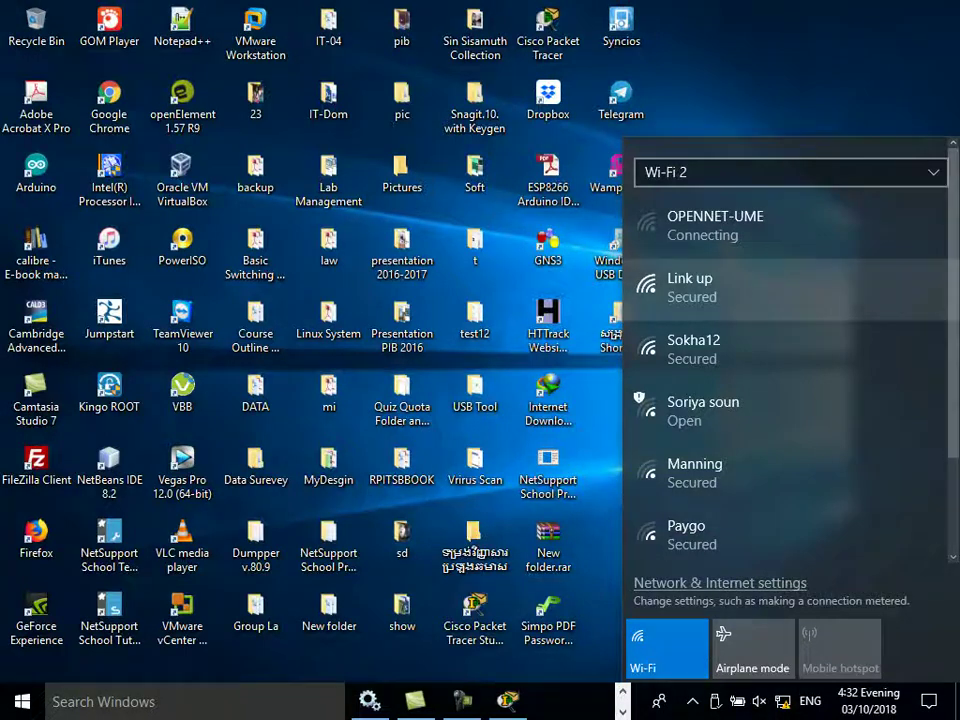
{"action": "left_click", "coordinate": [690, 287]}
{"action": "left_click", "coordinate": [878, 371]}
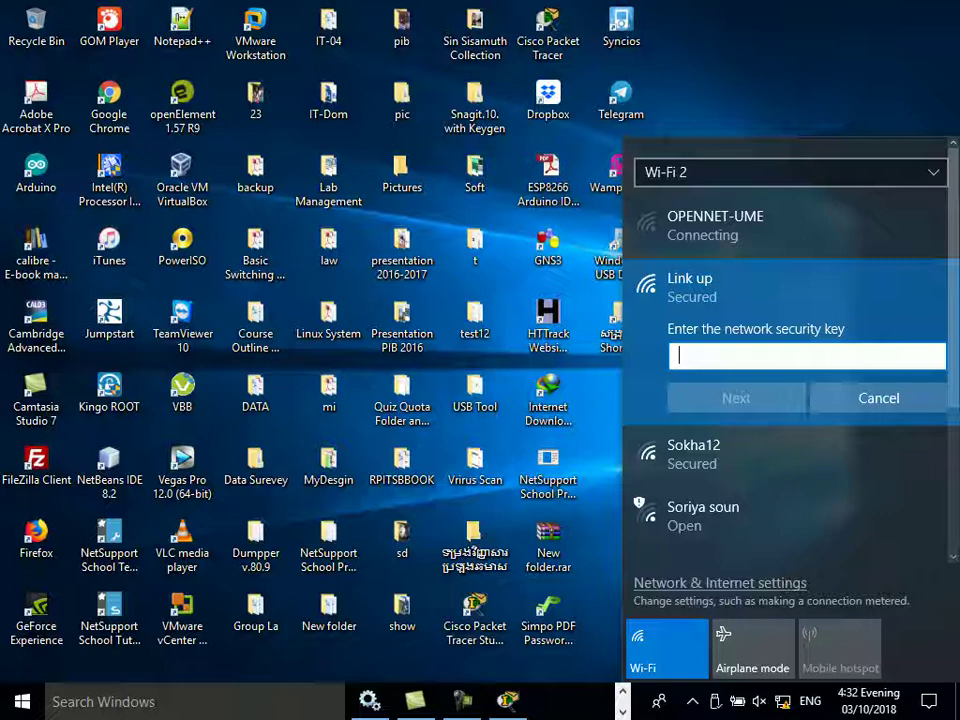
{"action": "type", "text": "••••••••"}
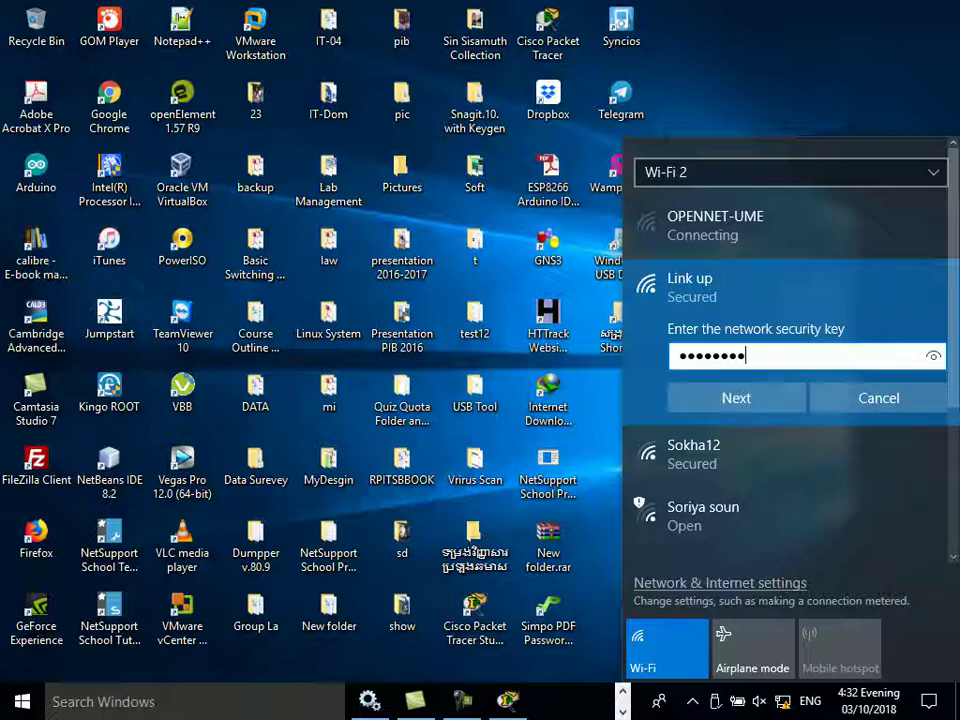
{"action": "key", "text": "Return"}
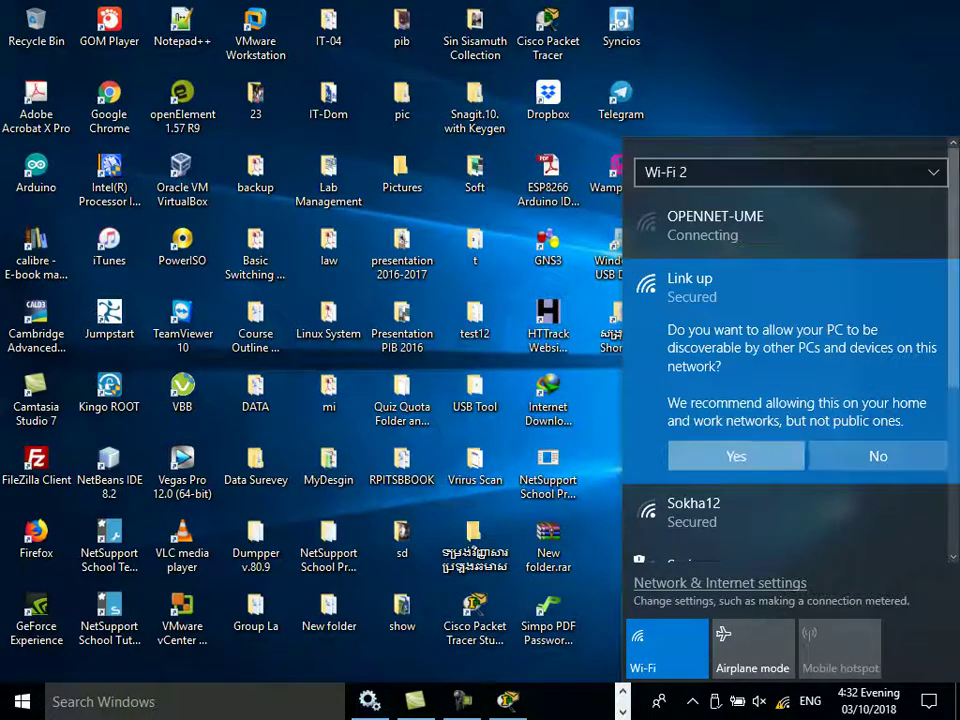
{"action": "key", "text": "Return"}
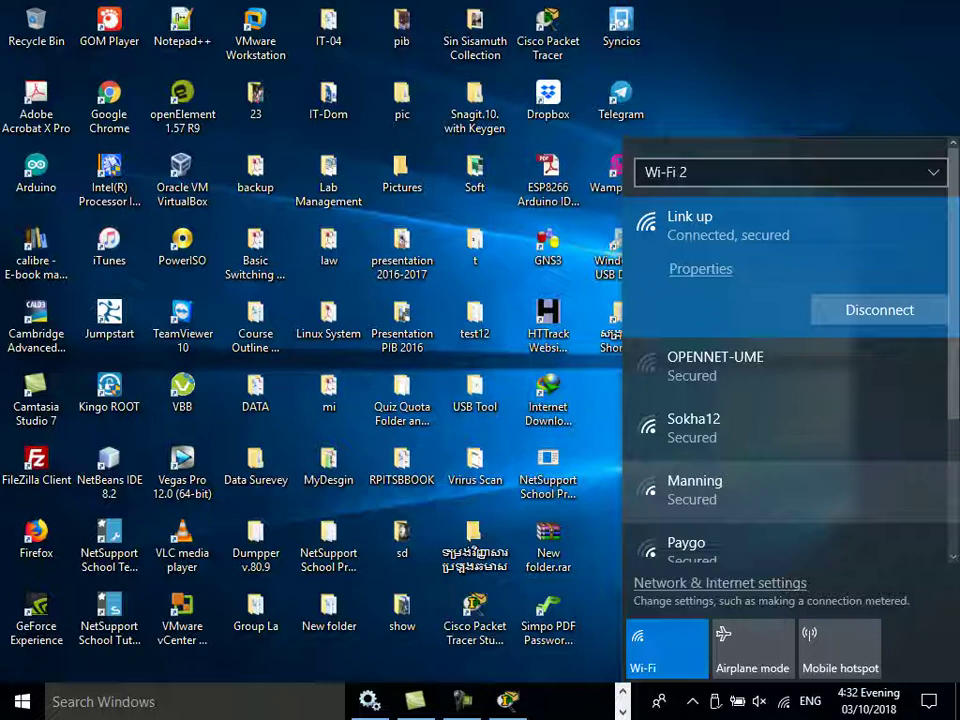
{"action": "key", "text": "Escape"}
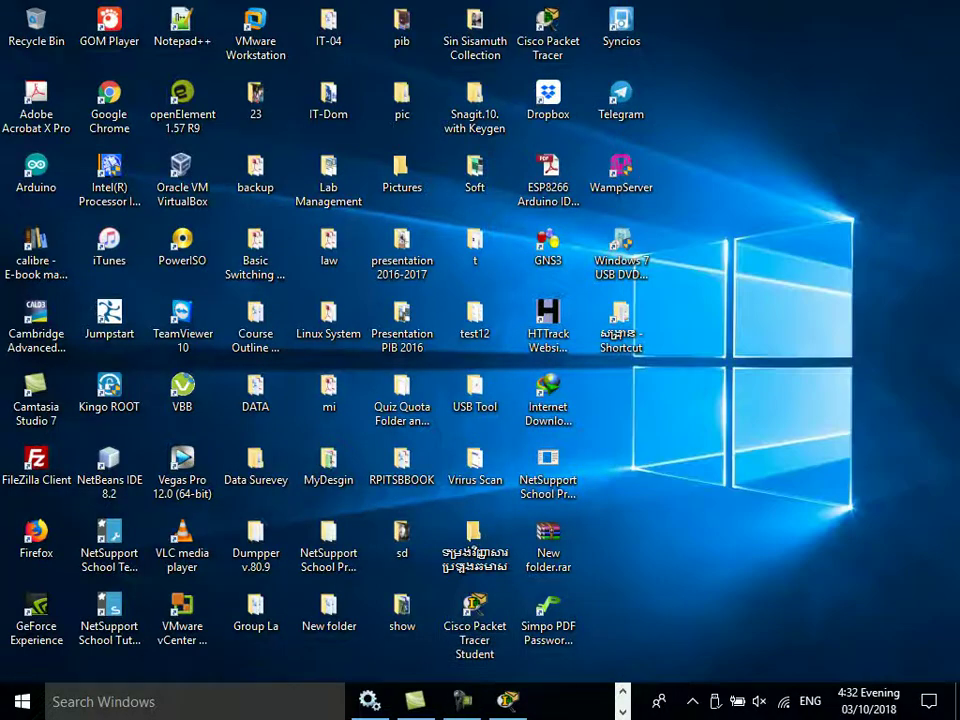
{"action": "key", "text": "alt+Tab"}
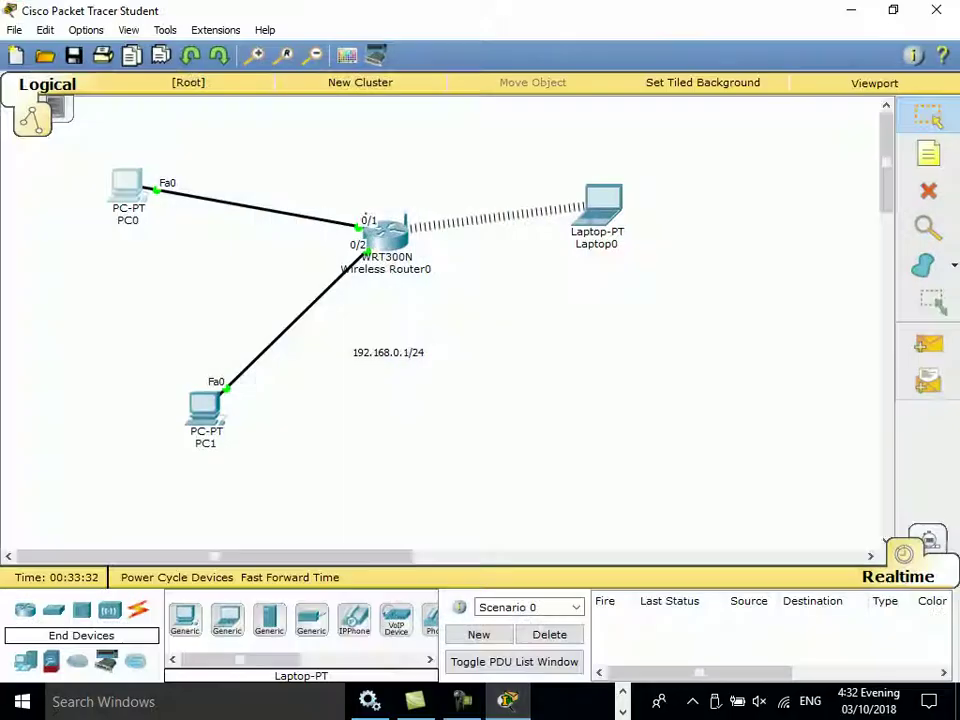
Step: Log in to 192.168.0.1 from Laptop0's browser with admin and the new password, then close it
{"action": "left_click", "coordinate": [603, 200]}
{"action": "left_click", "coordinate": [714, 208]}
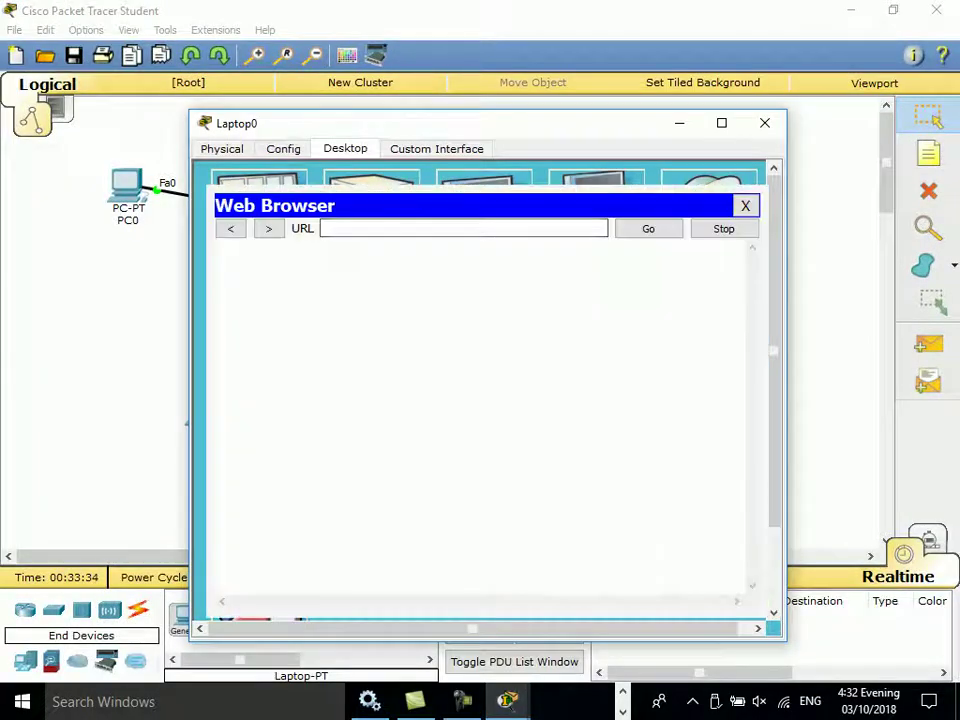
{"action": "type", "text": "192.168.0.1"}
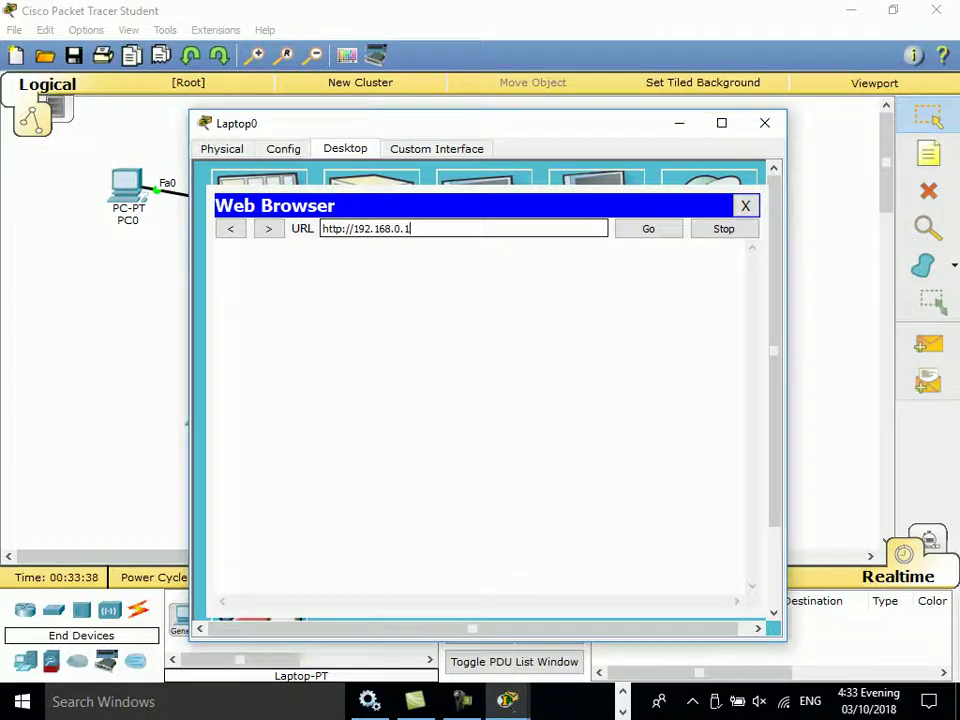
{"action": "key", "text": "Return"}
{"action": "type", "text": "admin"}
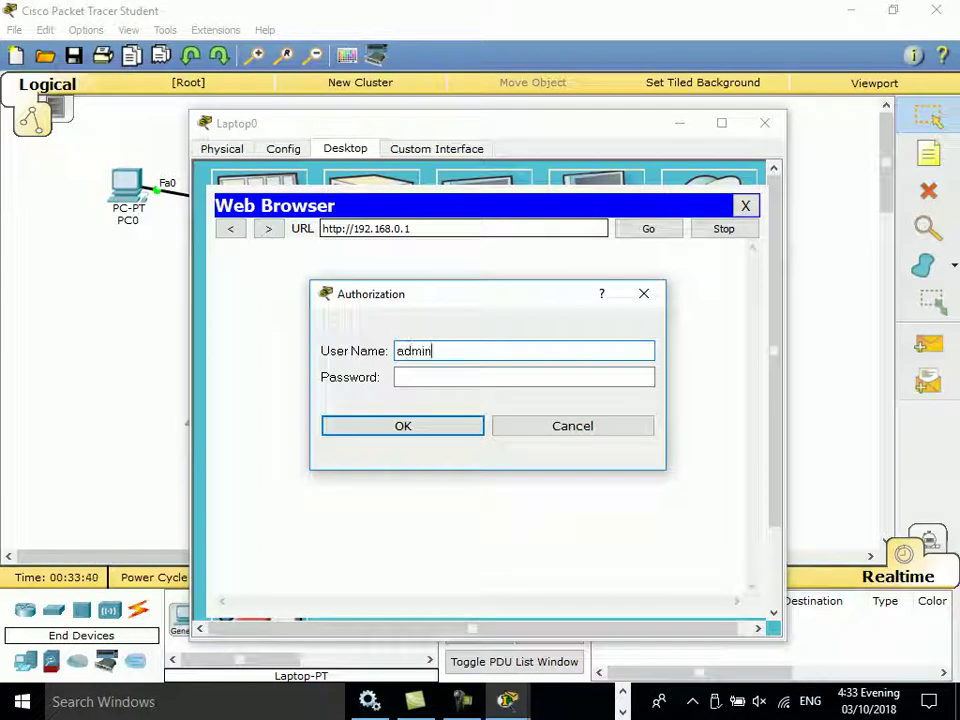
{"action": "type", "text": "admin"}
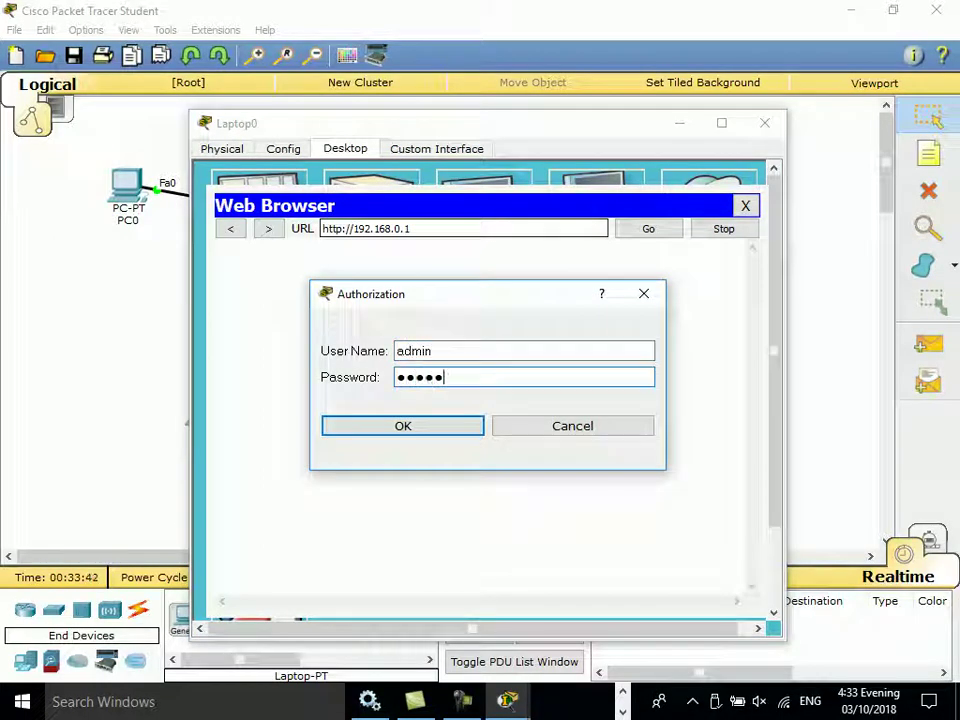
{"action": "key", "text": "Return"}
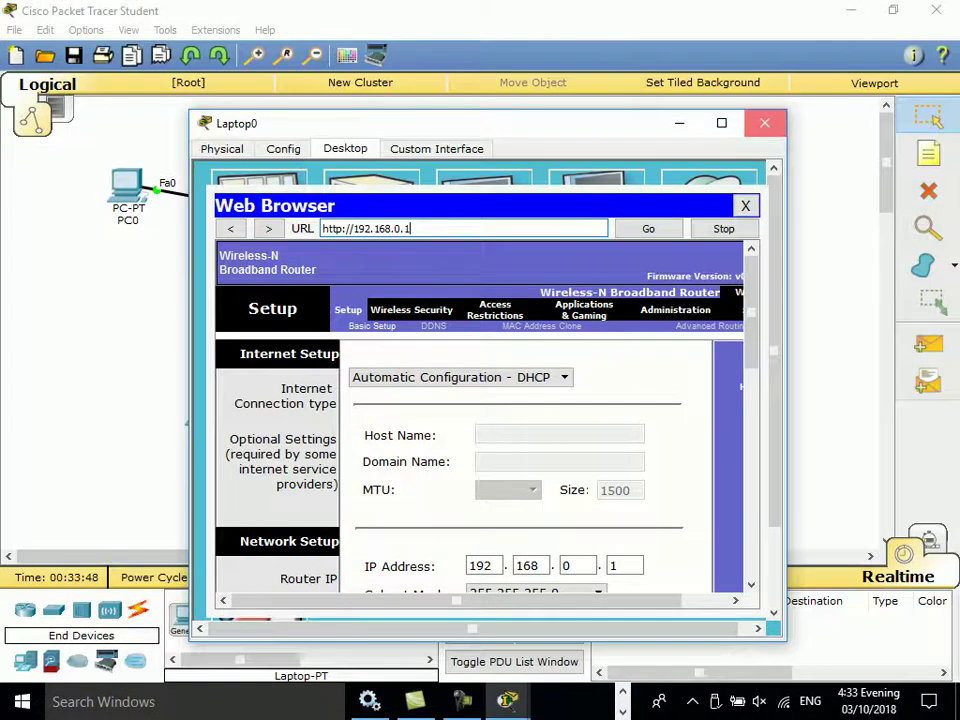
{"action": "left_click", "coordinate": [764, 122]}
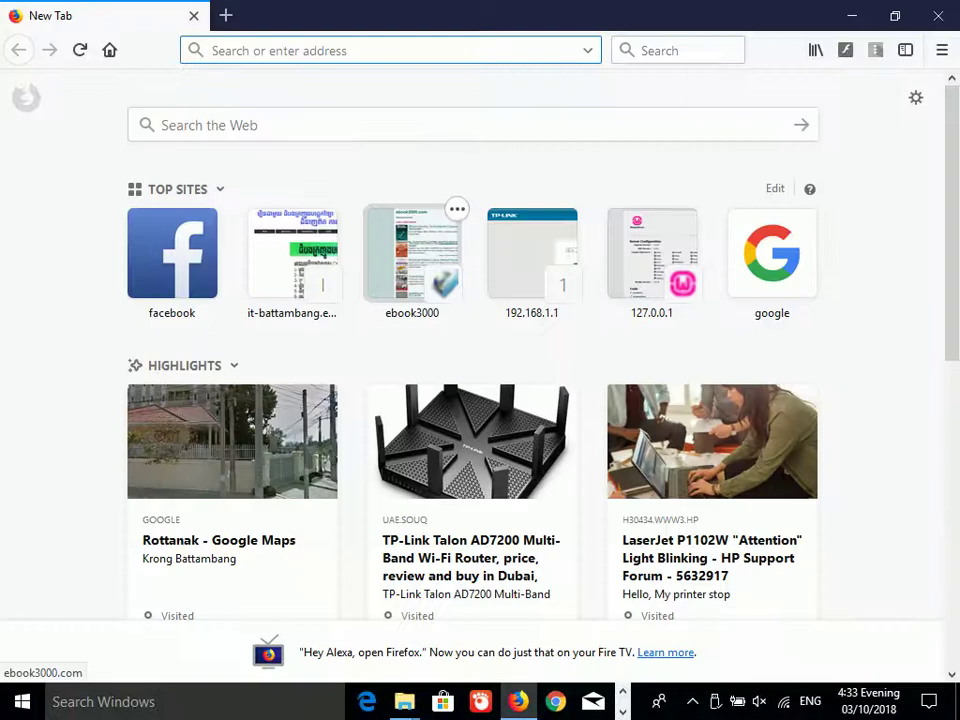
Step: Search Google in Firefox for 'tp link emulator' using the address-bar suggestion
{"action": "left_click", "coordinate": [250, 125]}
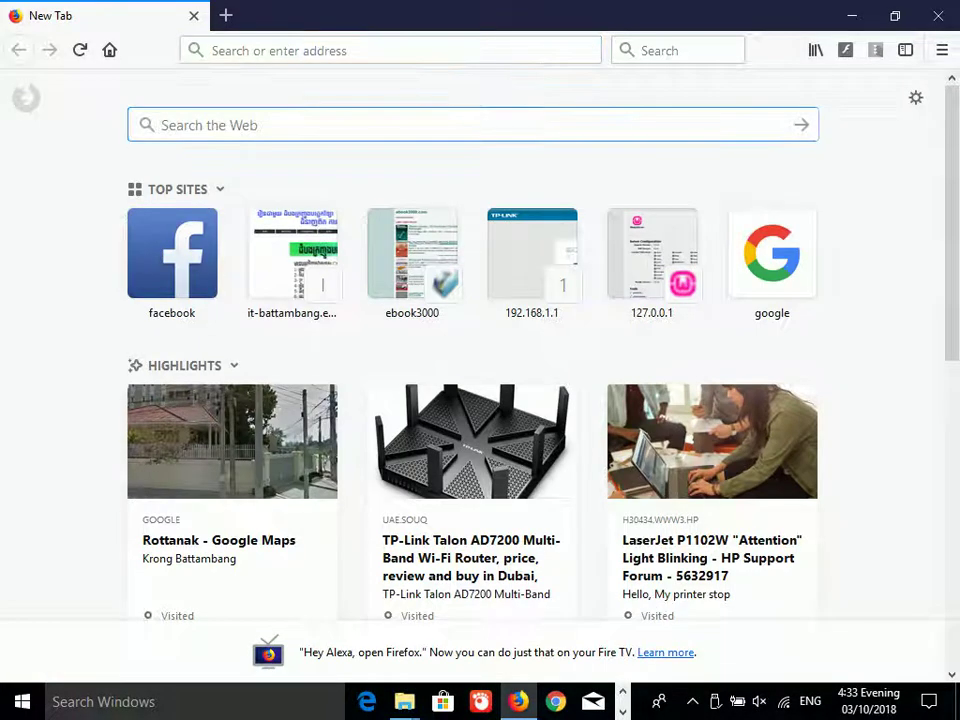
{"action": "left_click", "coordinate": [212, 50]}
{"action": "type", "text": "s"}
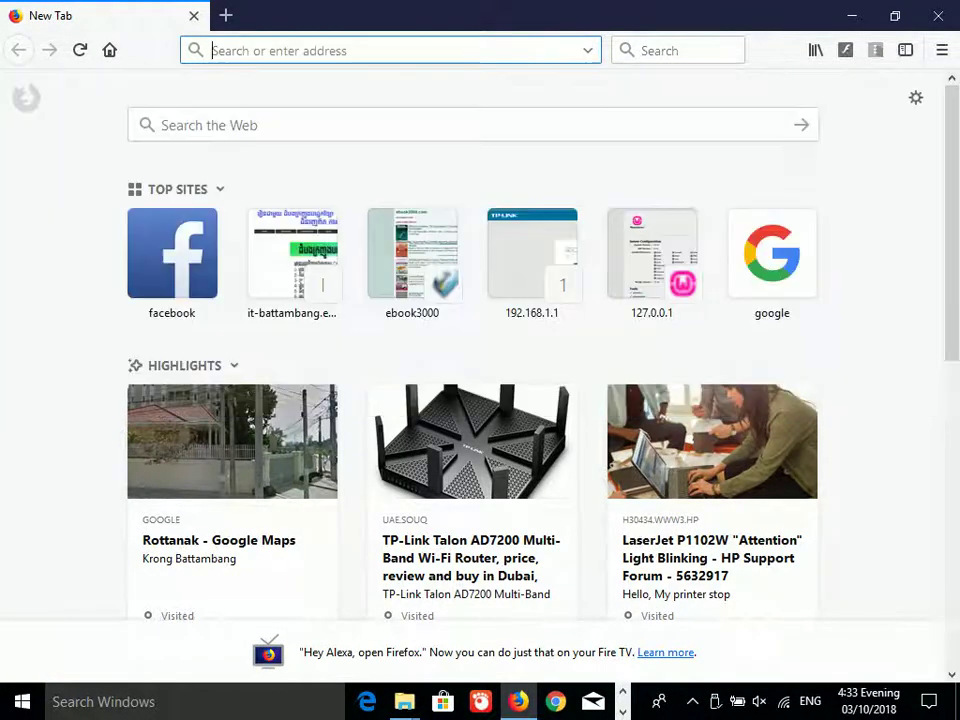
{"action": "key", "text": "BackSpace"}
{"action": "type", "text": "emu"}
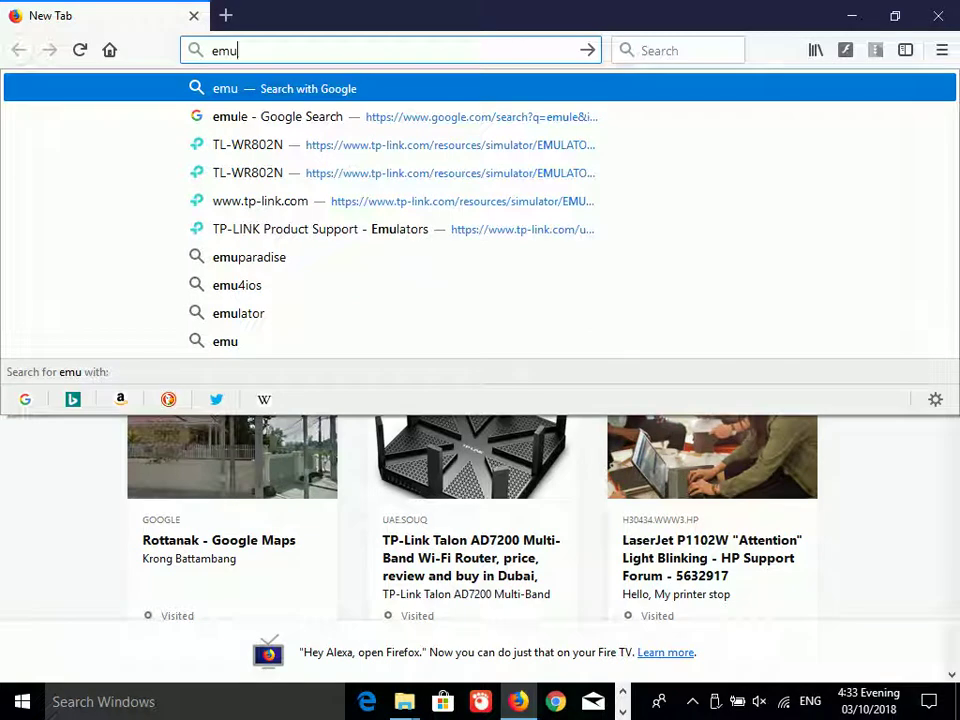
{"action": "type", "text": "lator"}
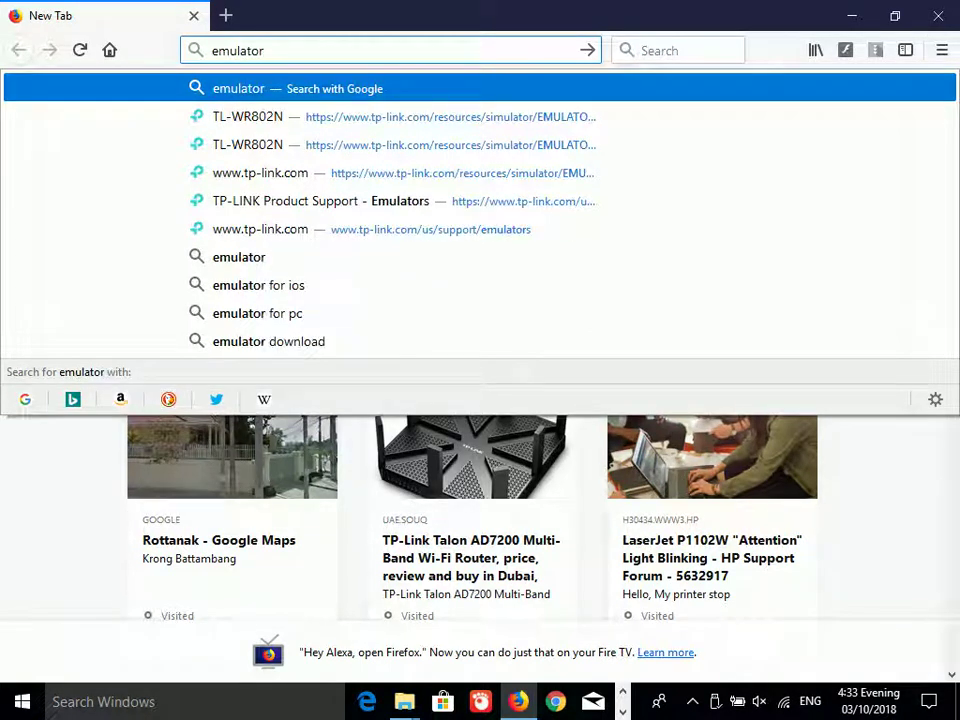
{"action": "type", "text": " of te"}
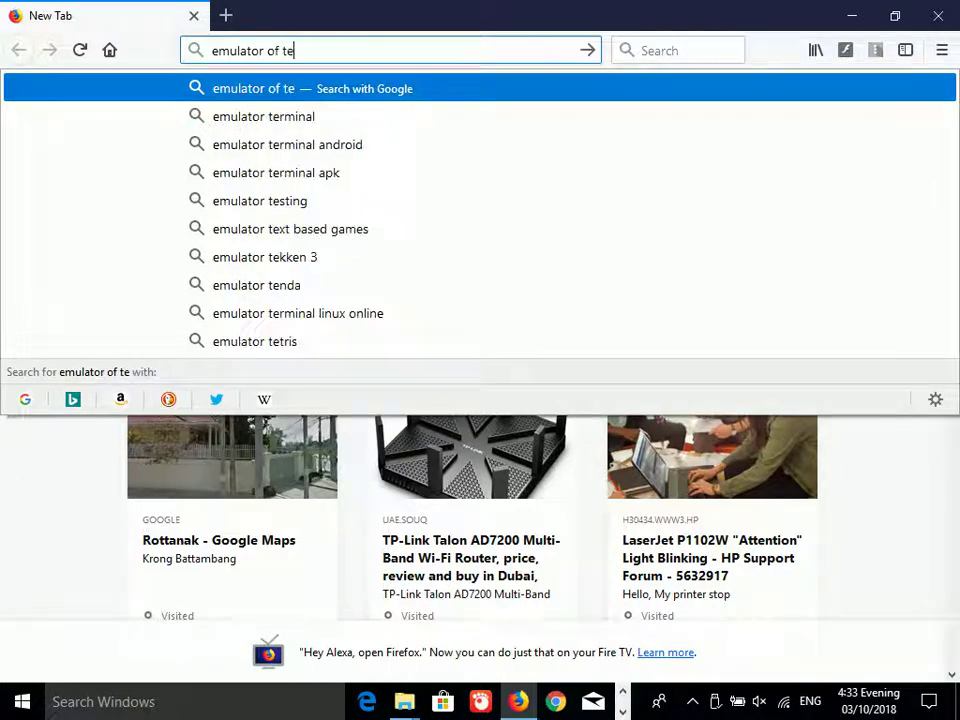
{"action": "key", "text": "BackSpace"}
{"action": "type", "text": "p"}
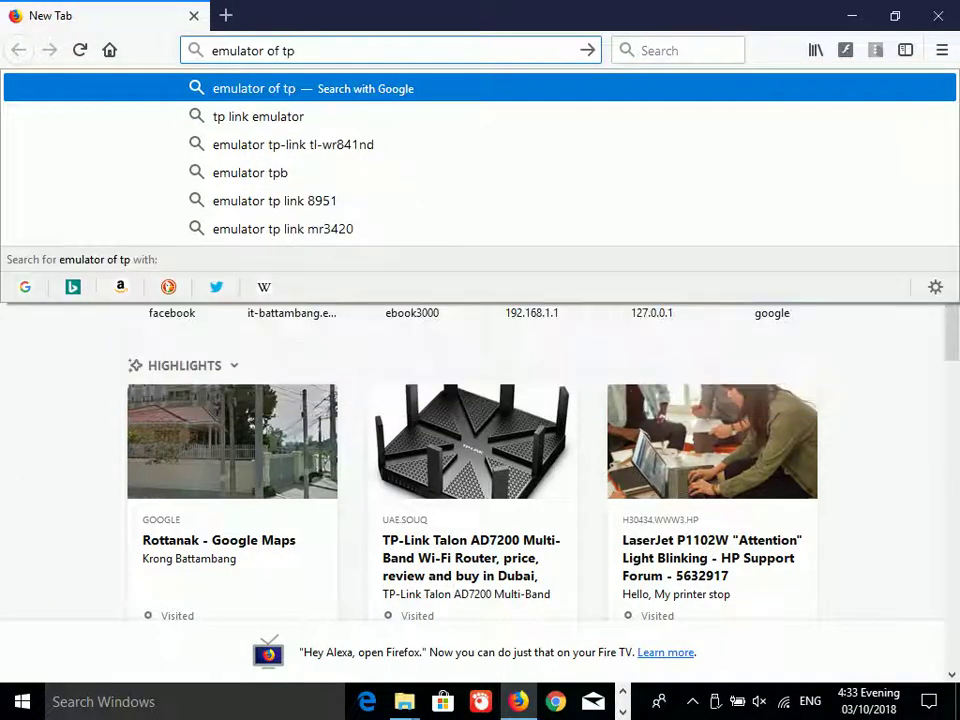
{"action": "key", "text": "Down"}
{"action": "key", "text": "Return"}
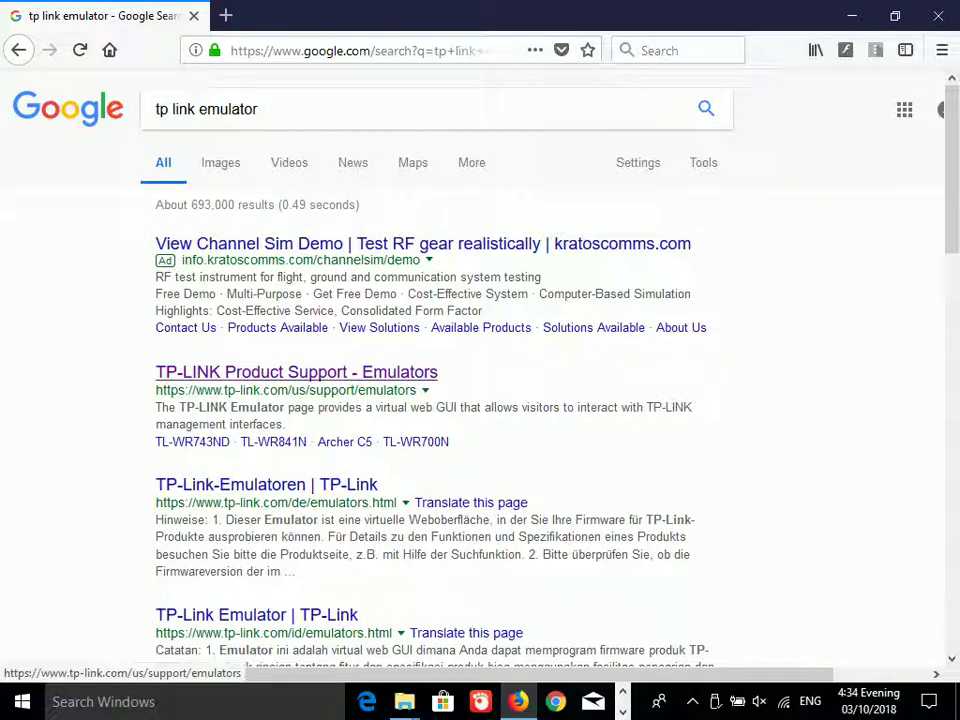
Step: Open the 'TP-LINK Product Support - Emulators' result and scroll through its router emulator list
{"action": "left_click", "coordinate": [296, 372]}
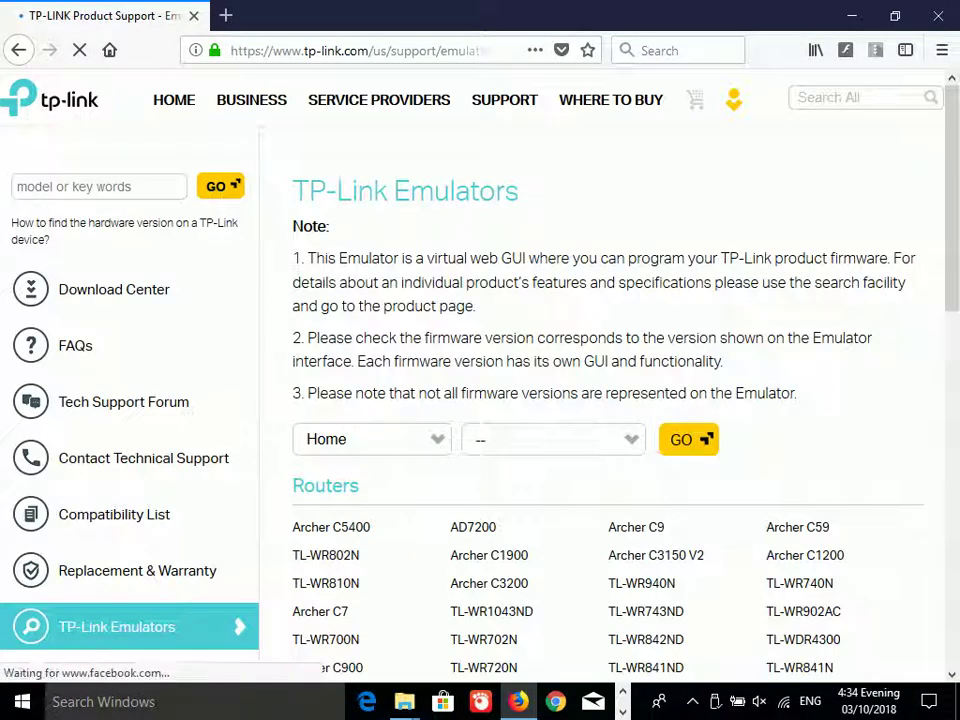
{"action": "scroll", "coordinate": [600, 400], "scroll_direction": "down", "scroll_amount": 3}
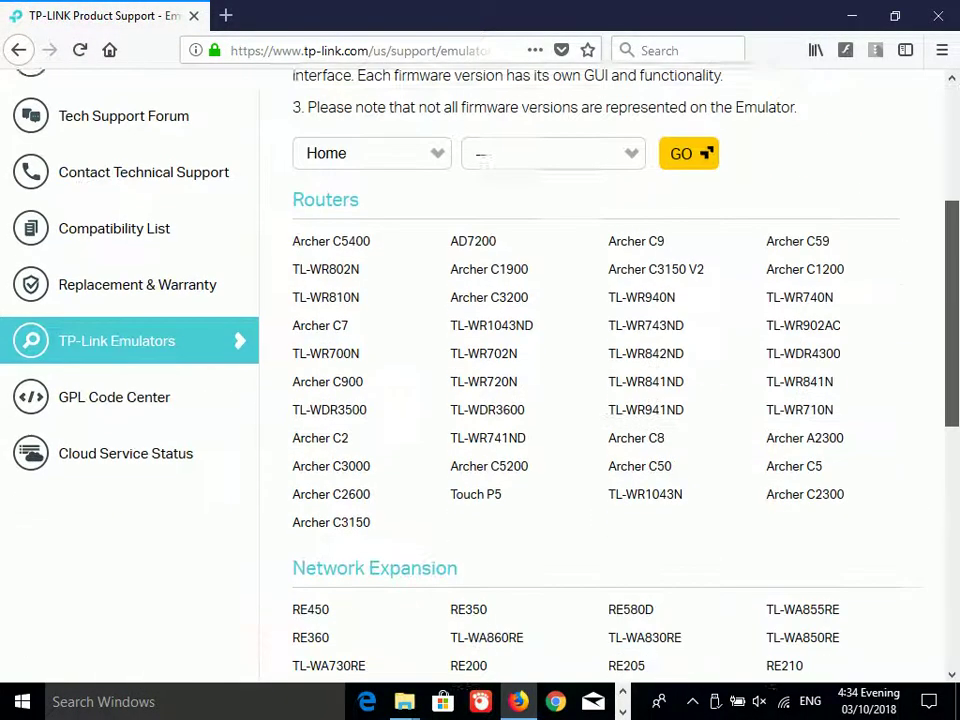
{"action": "scroll", "coordinate": [330, 300], "scroll_direction": "up", "scroll_amount": 1}
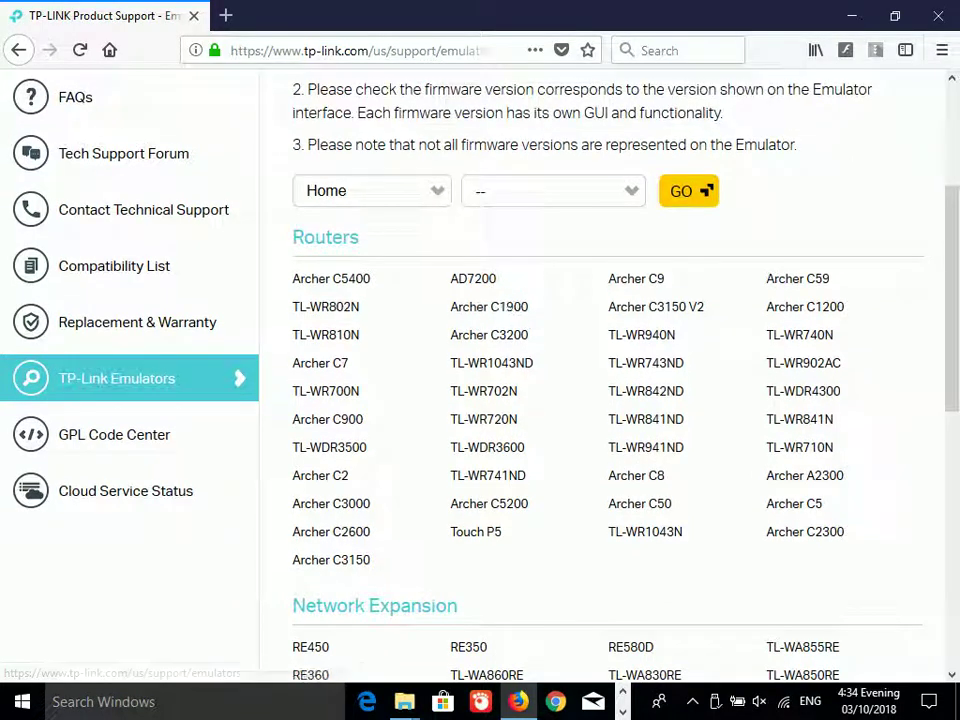